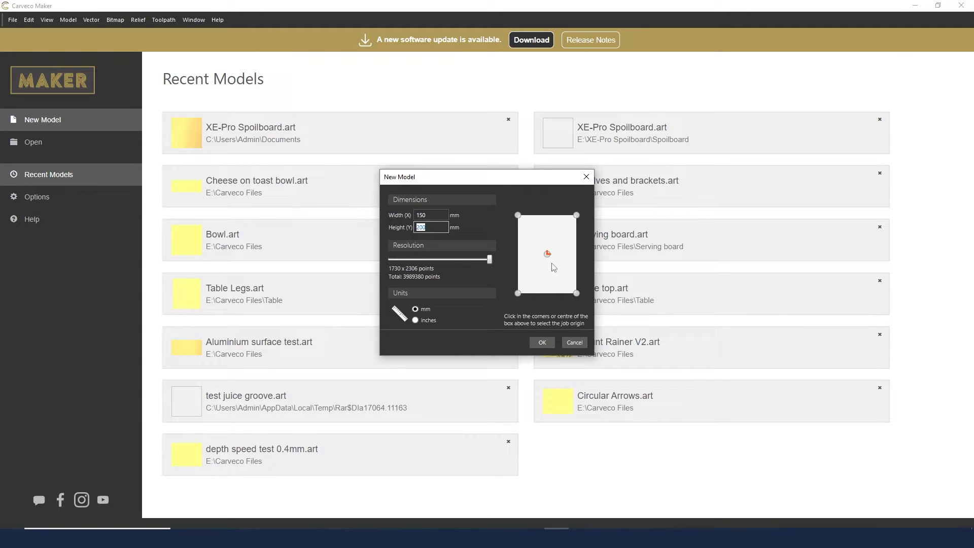
- Create a new model 150 mm wide and 200 mm high with the job origin at its centre
click(540, 347)
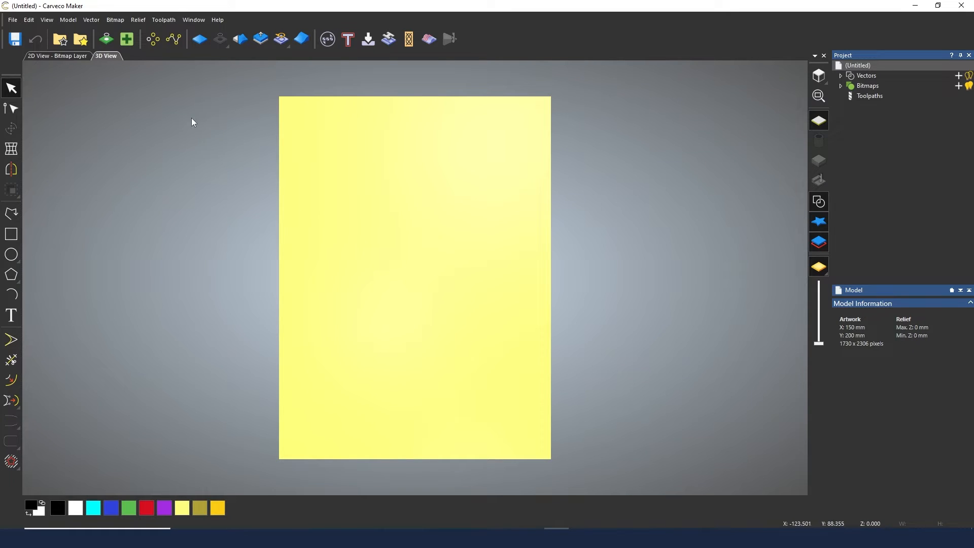
- Place the Butterfly1 relief from the Animals clipart library near the model's middle, sized about 85 by 67 mm
click(84, 44)
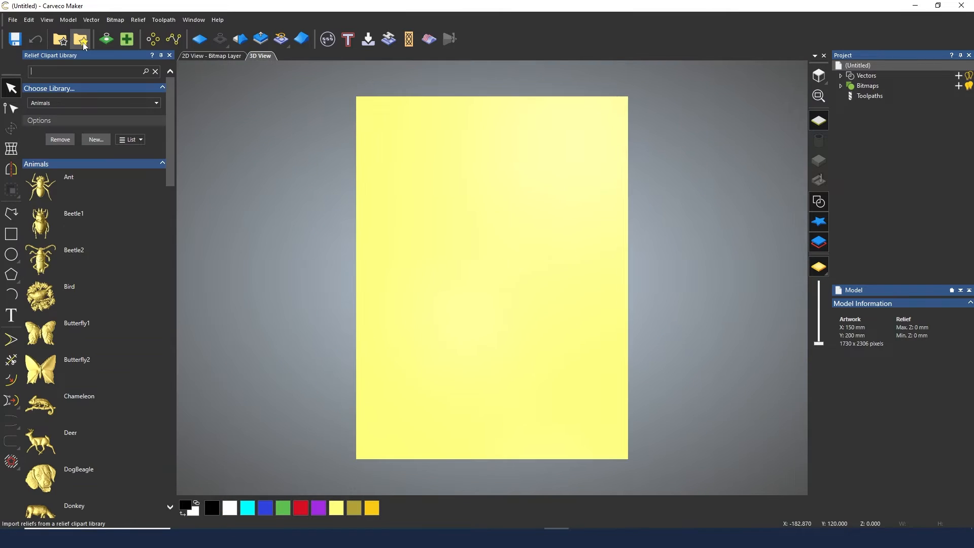
click(78, 105)
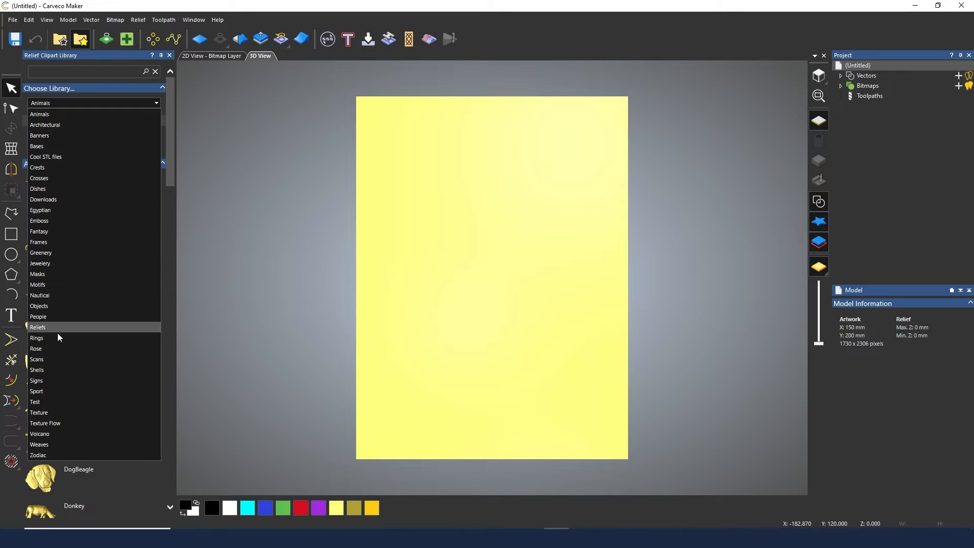
click(49, 118)
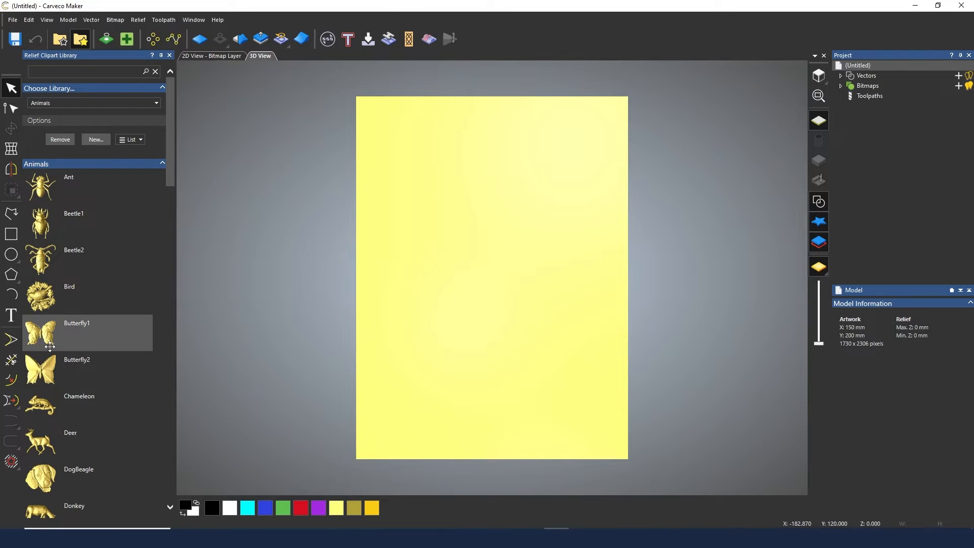
drag(44, 333, 418, 326)
drag(504, 240, 552, 184)
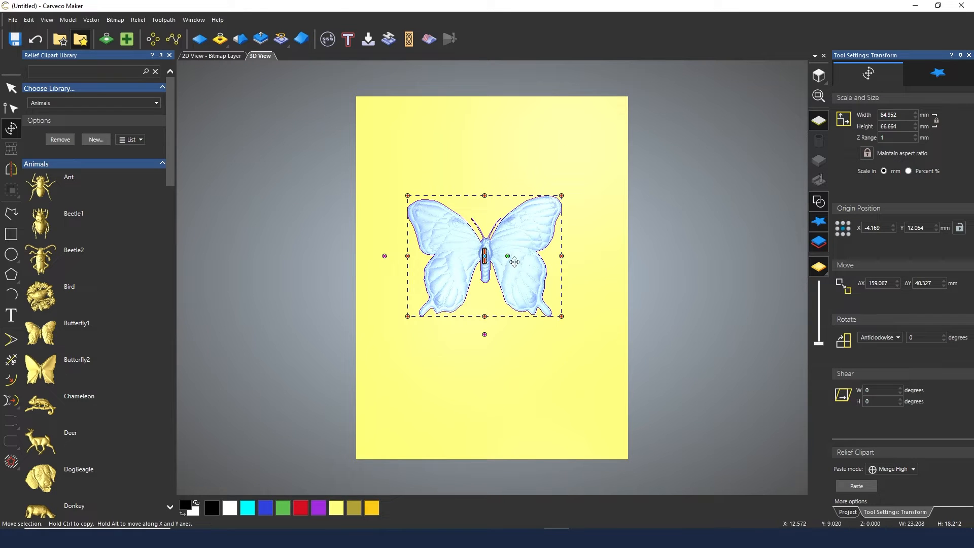
- Raise the butterfly's Z range to about 4.1 mm and paste it into the relief
middle_drag(471, 373, 441, 260)
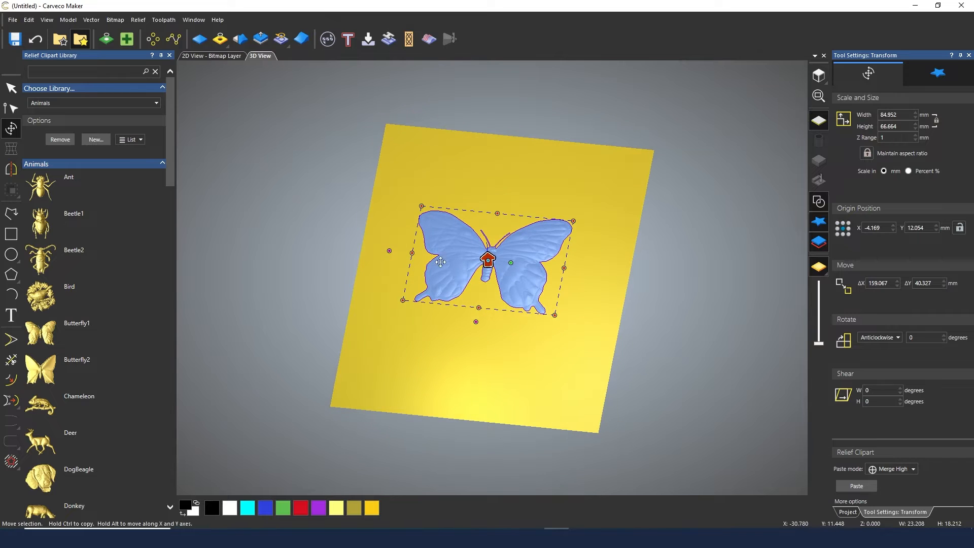
drag(487, 259, 483, 238)
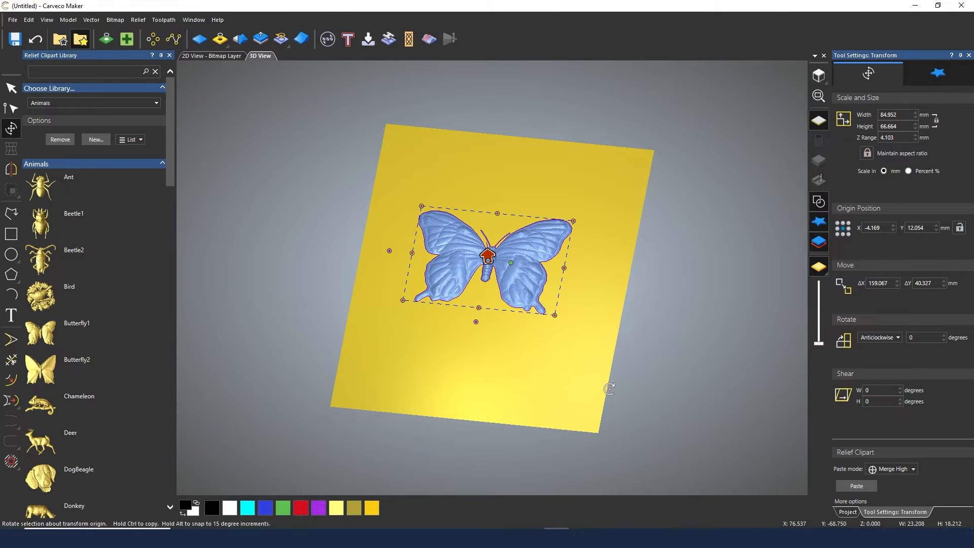
key(Return)
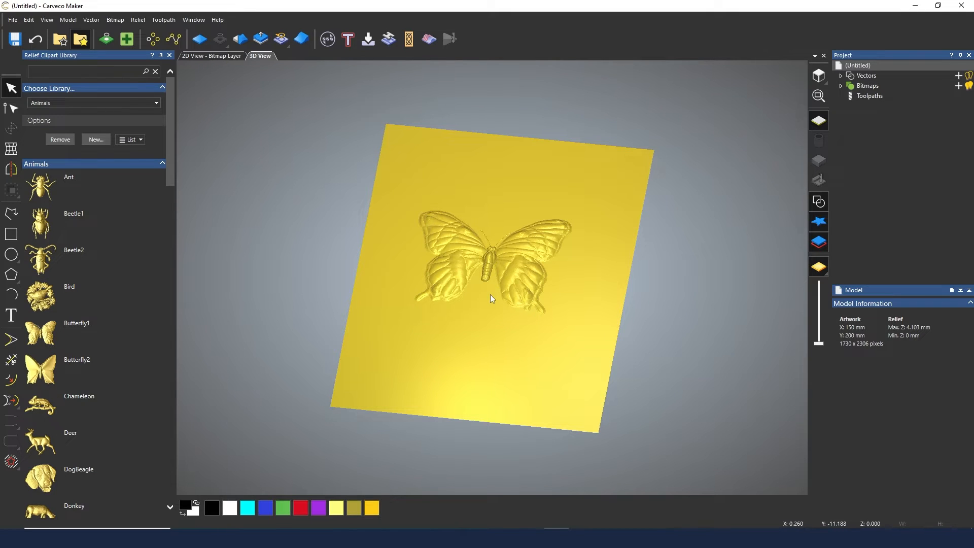
- Undo the butterfly relief and close the relief clipart library
key(ctrl+z)
key(ctrl+z)
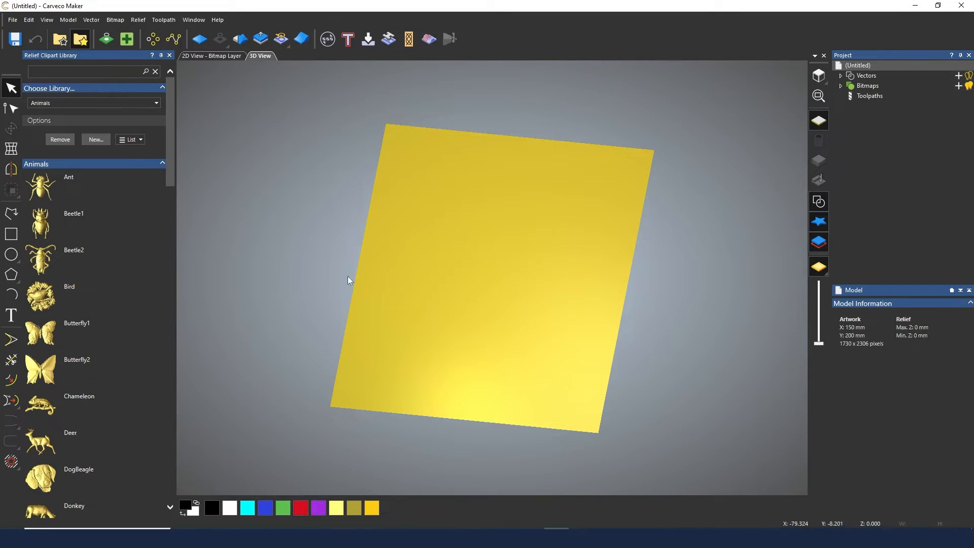
click(170, 55)
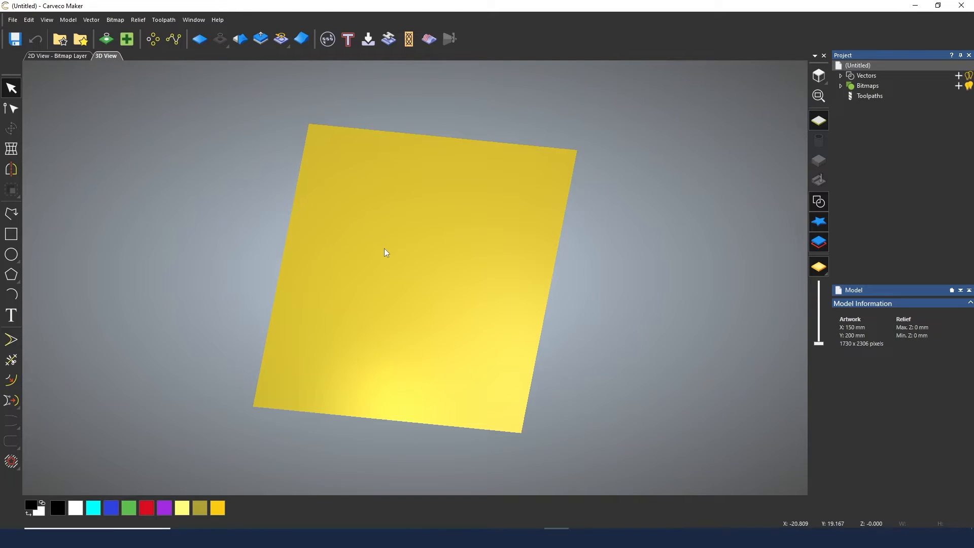
- Import Dragon.stl from the 3D Relief Carving folder as a 3D model
click(136, 19)
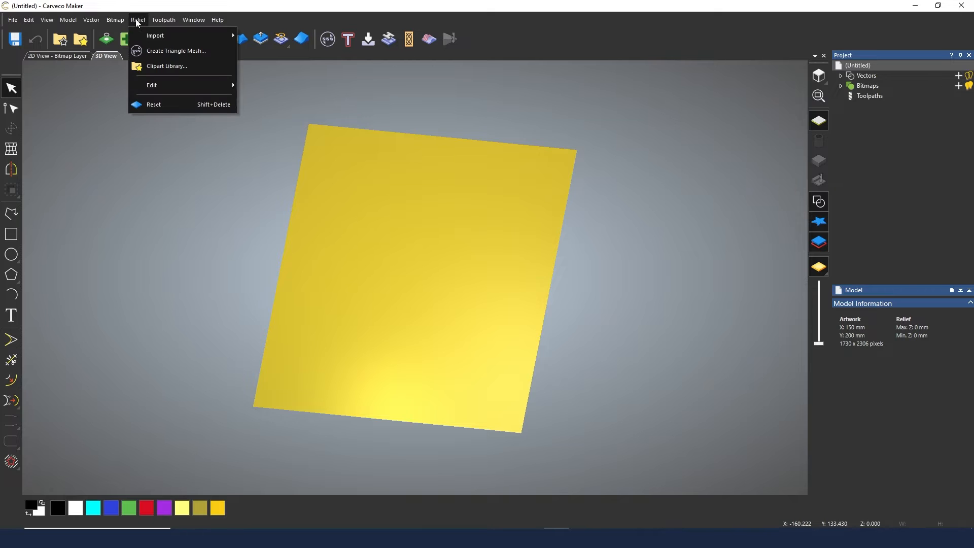
mouse_move(162, 36)
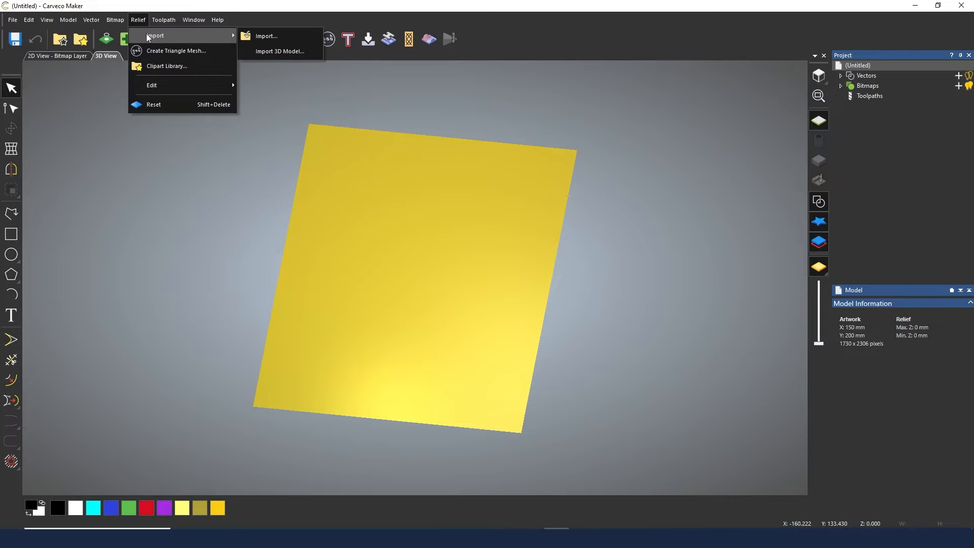
click(296, 50)
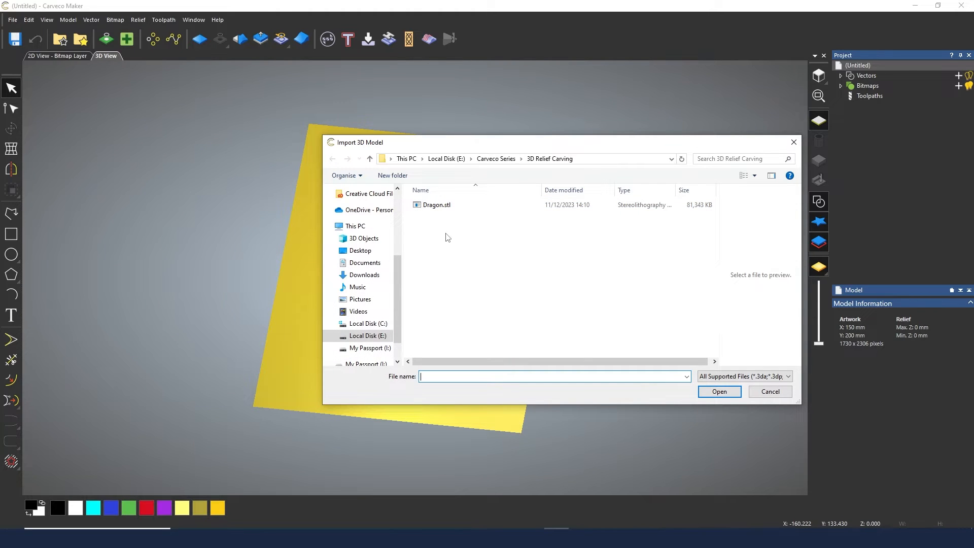
click(733, 377)
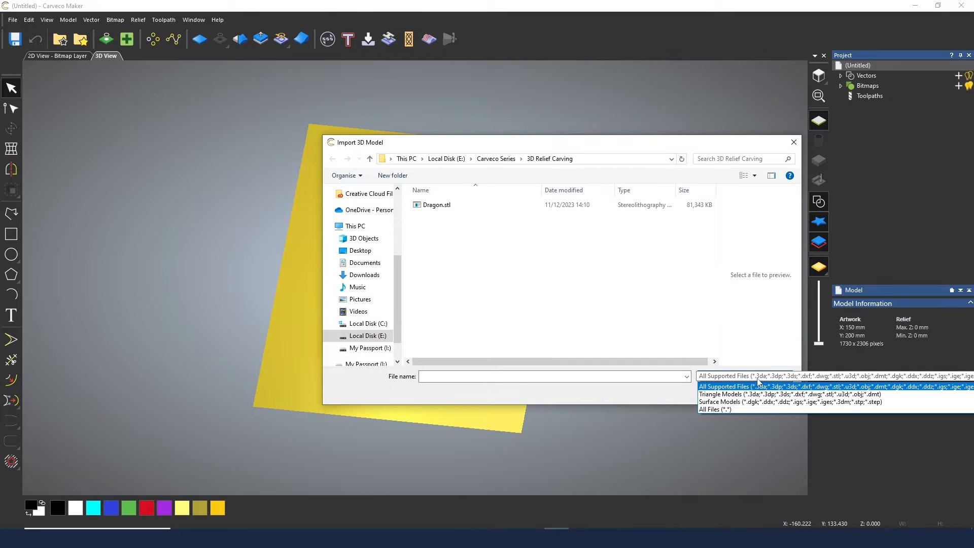
click(516, 257)
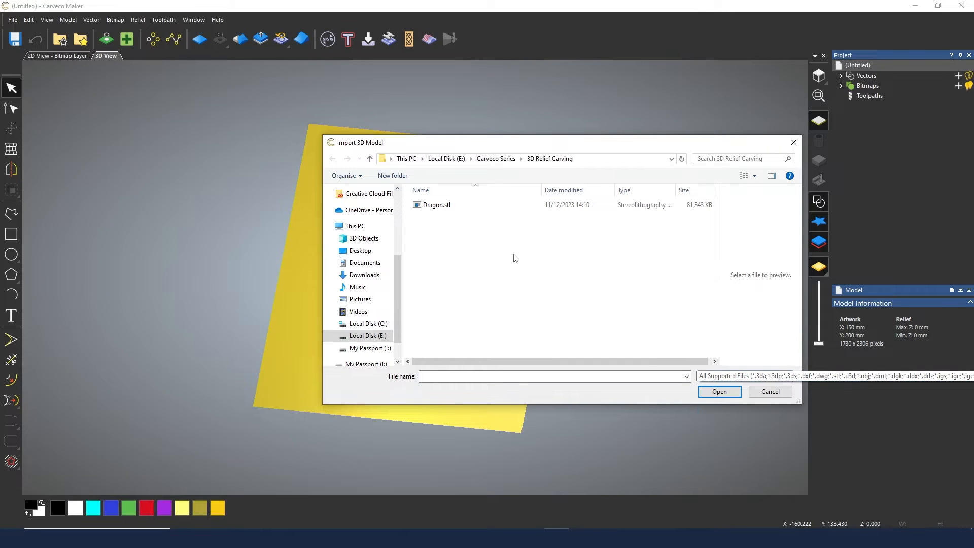
click(444, 205)
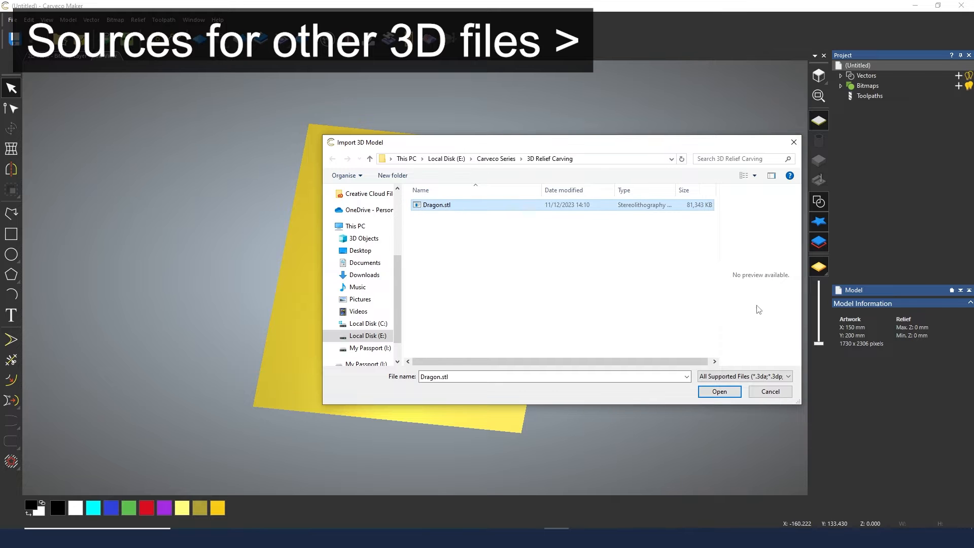
click(719, 392)
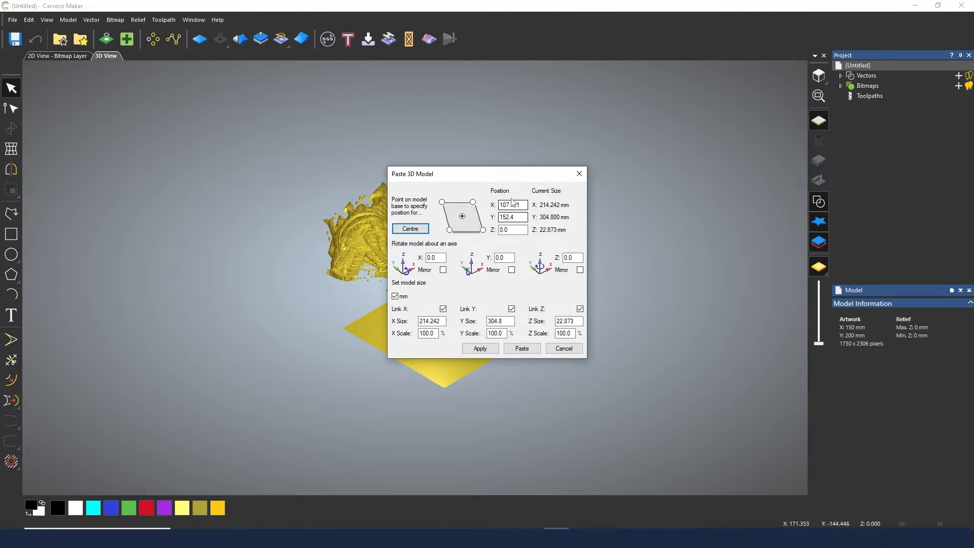
- Centre the dragon on the model base and look at it from straight above
drag(504, 180, 695, 120)
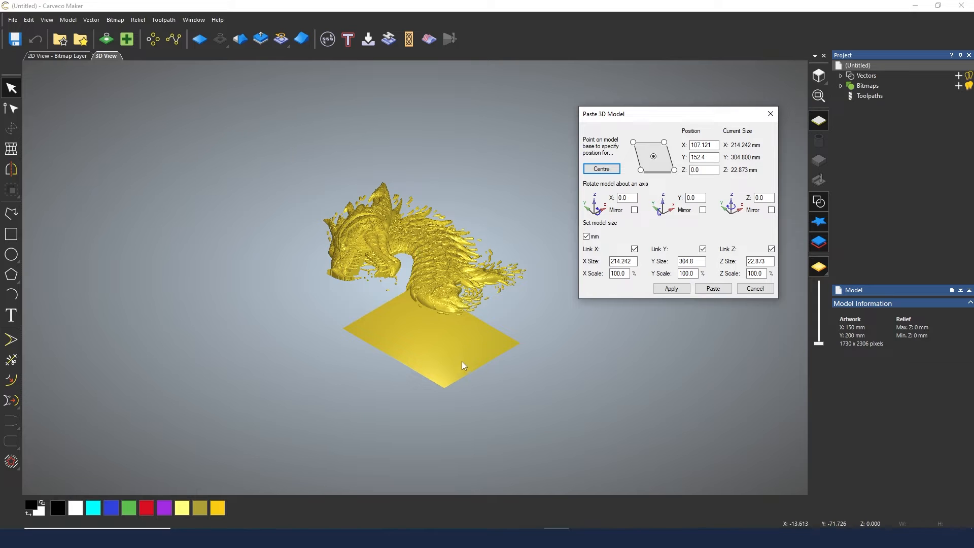
drag(467, 376, 242, 505)
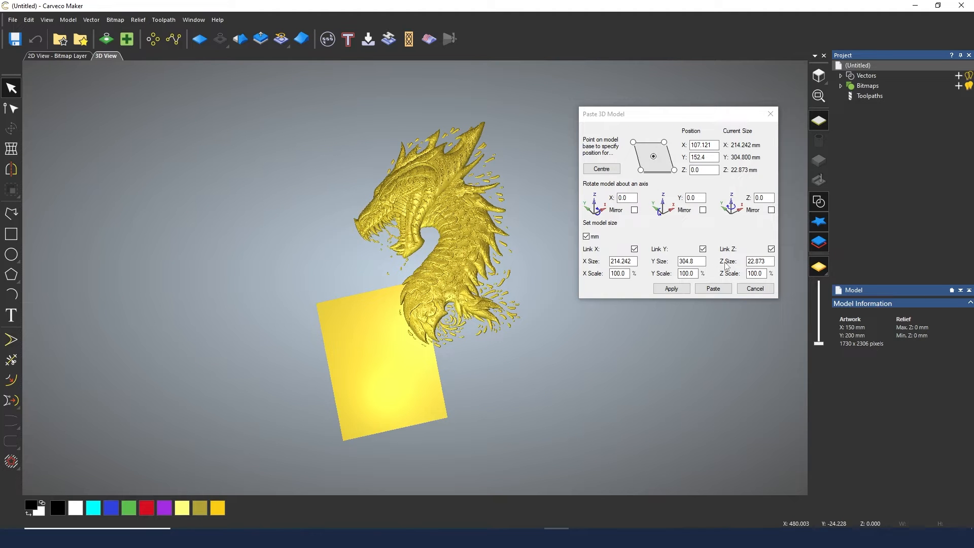
click(602, 169)
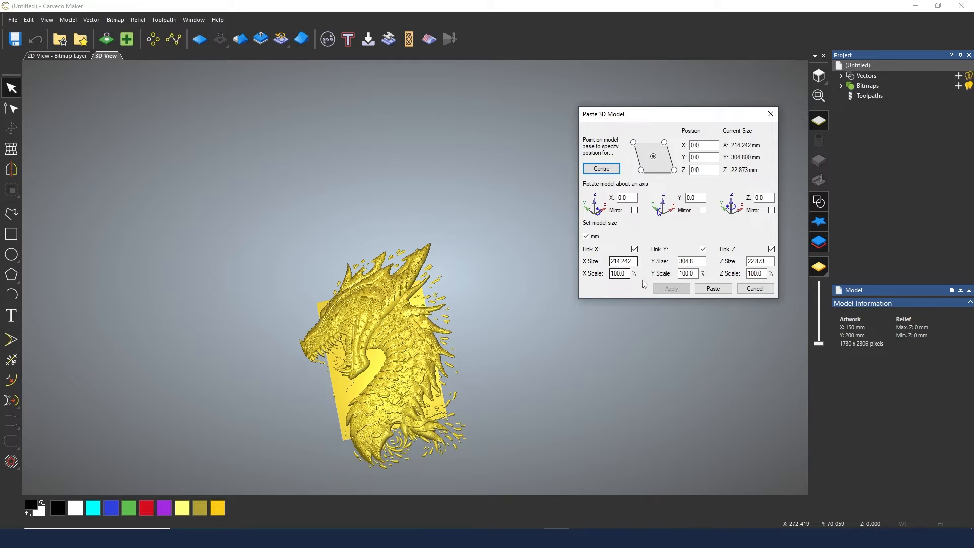
click(820, 77)
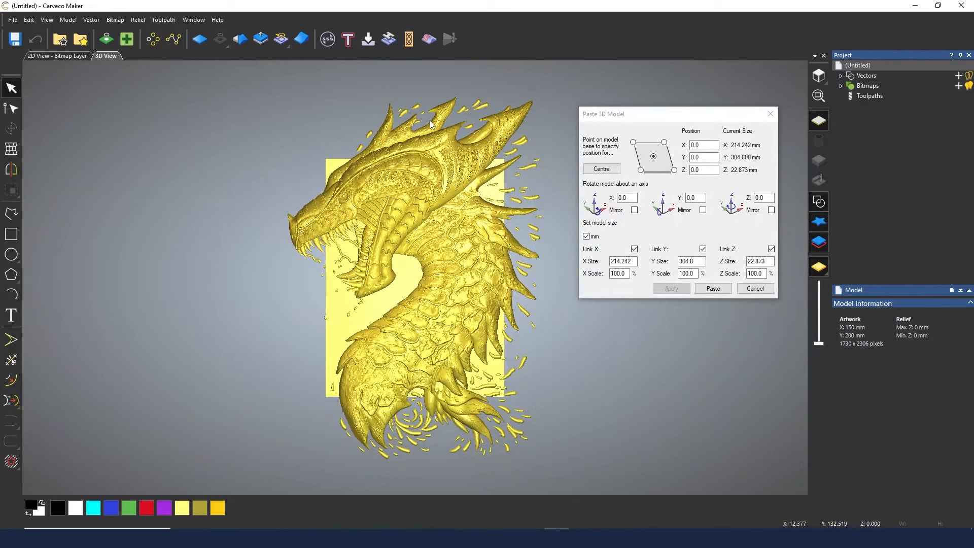
drag(696, 121, 697, 113)
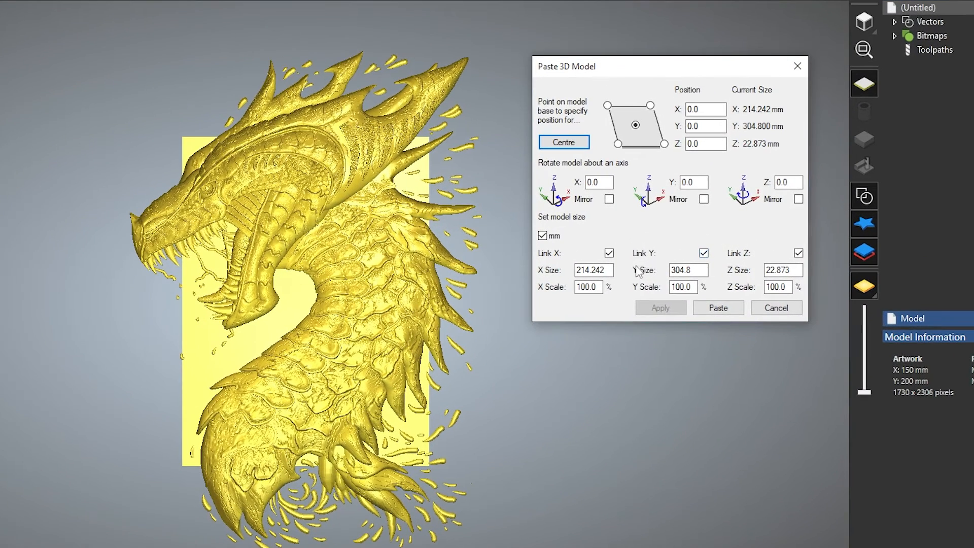
- Try the dragon at X position 100 mm and return it to X position 0
double_click(716, 109)
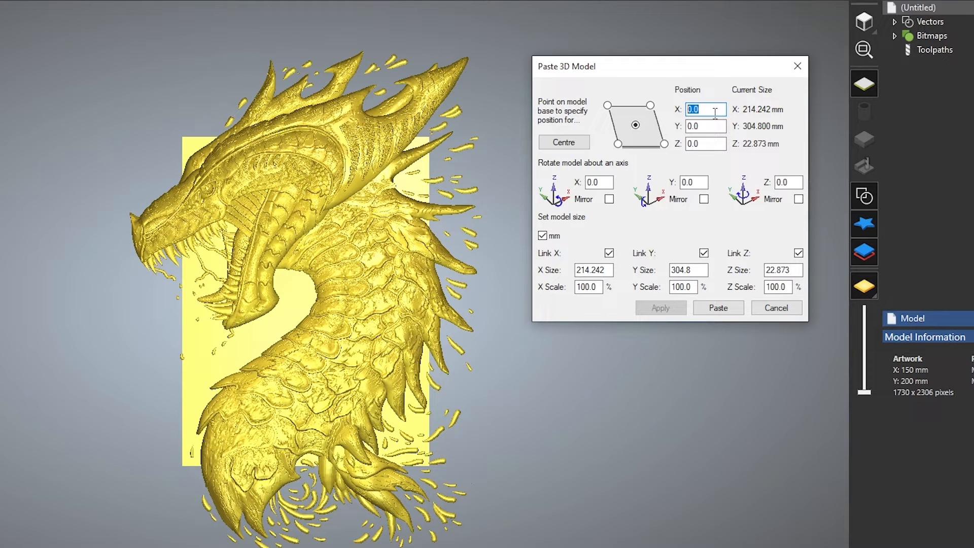
text(10)
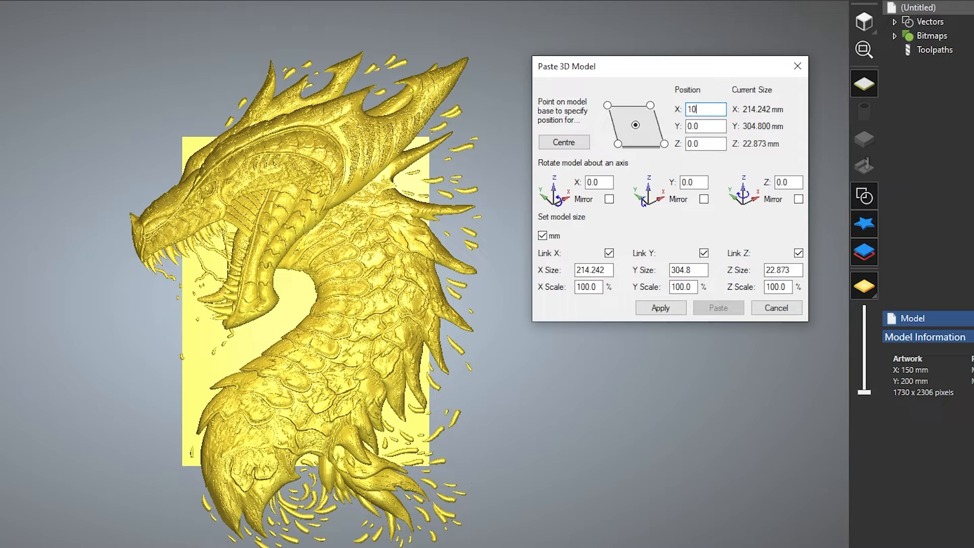
text(0)
click(661, 308)
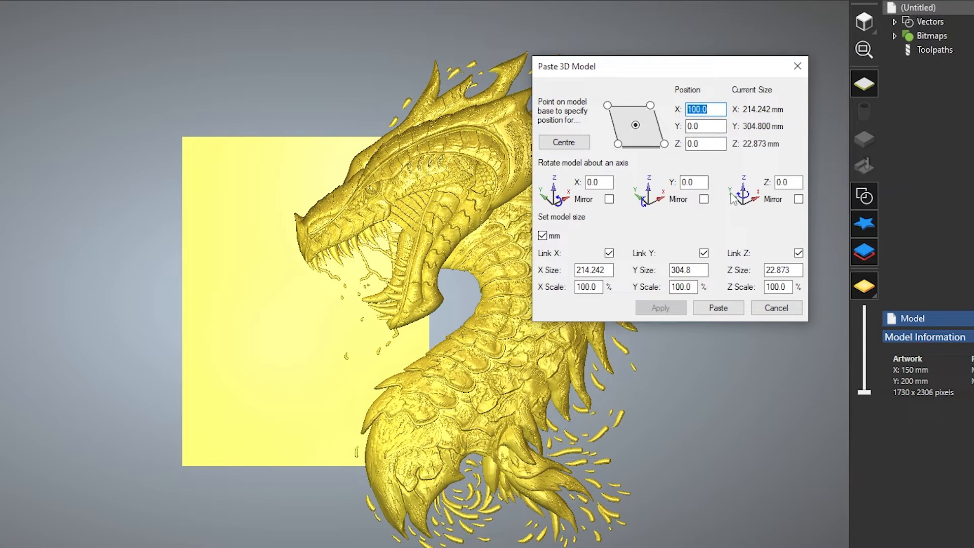
text(0)
click(659, 308)
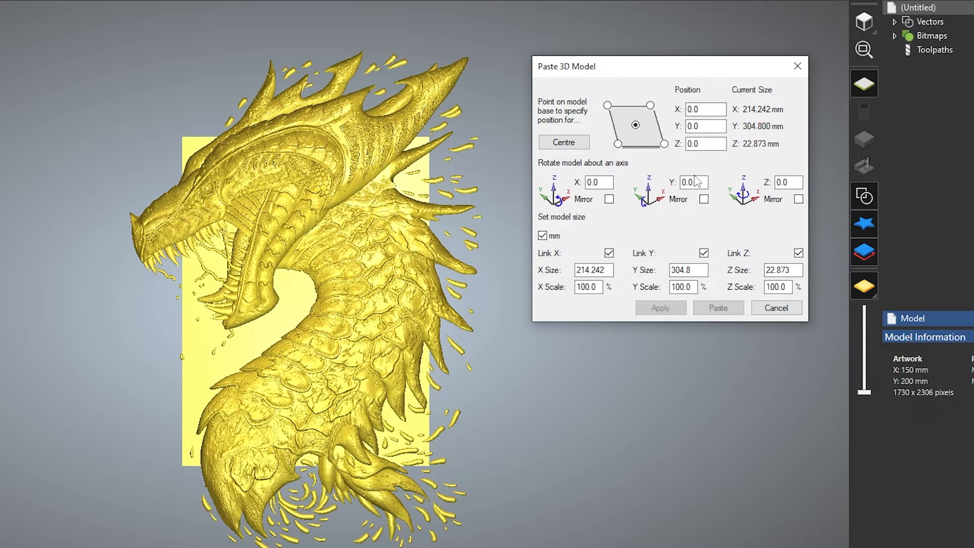
- Set the dragon's Z position to -5 mm and apply it
click(707, 145)
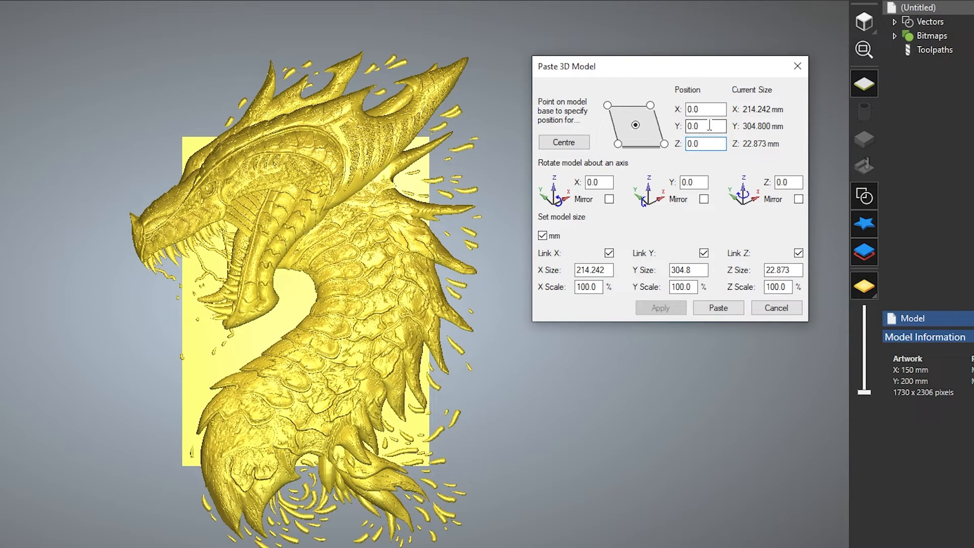
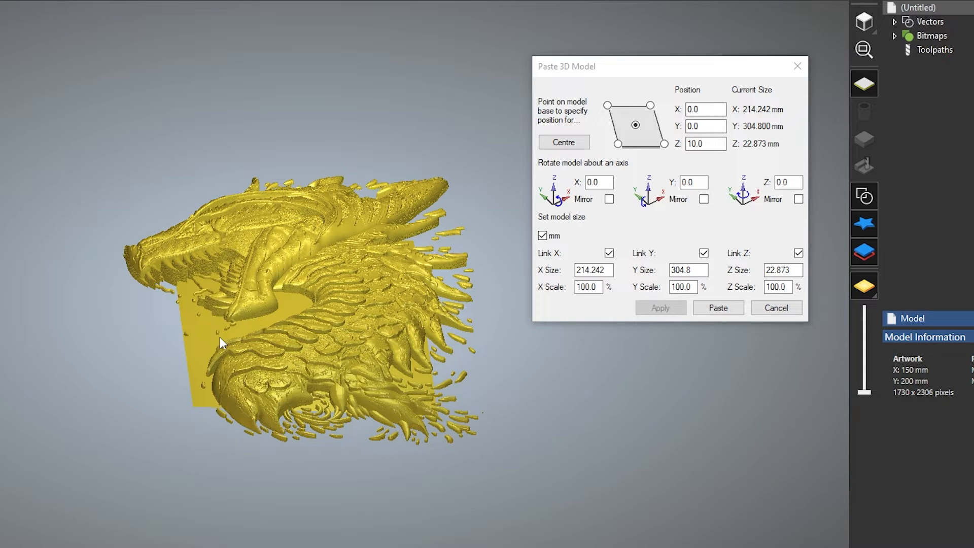
double_click(705, 143)
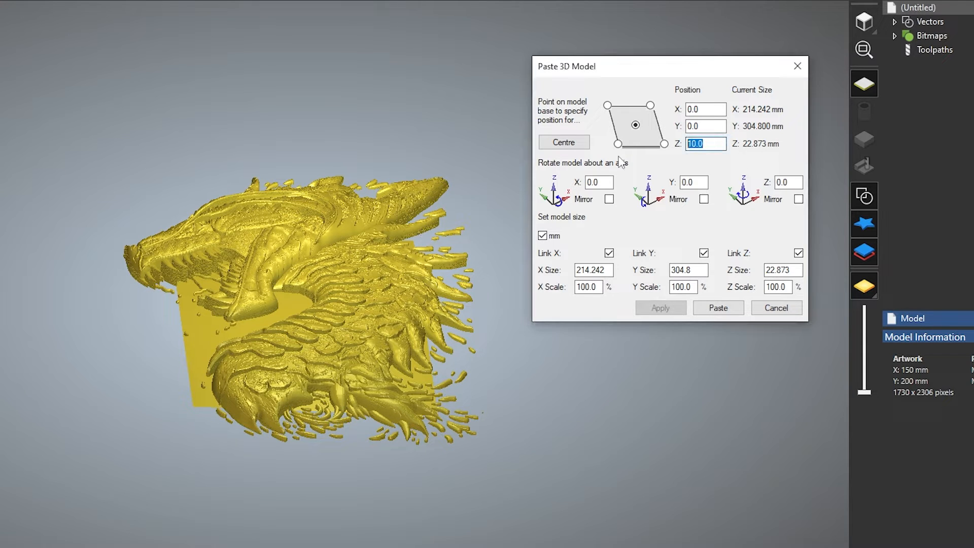
key(BackSpace)
text(-5)
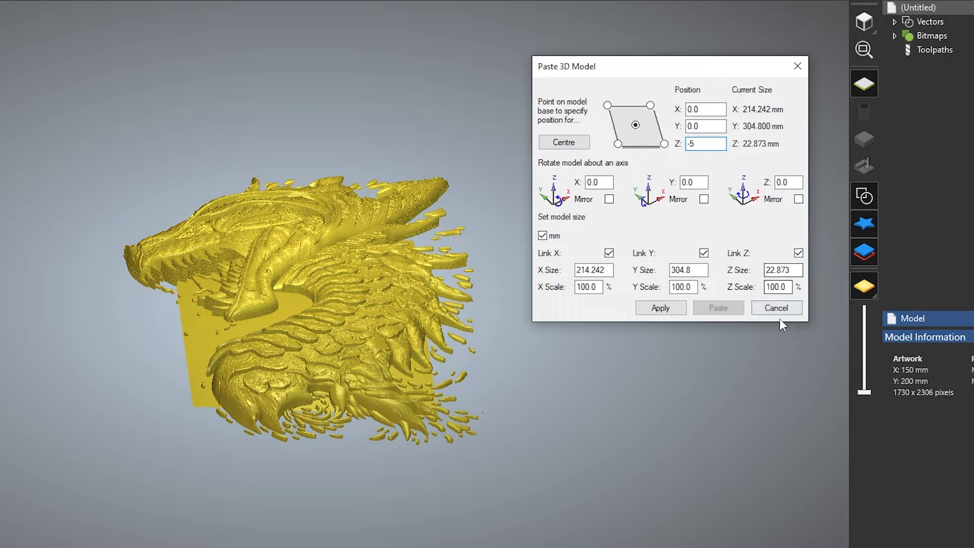
click(659, 308)
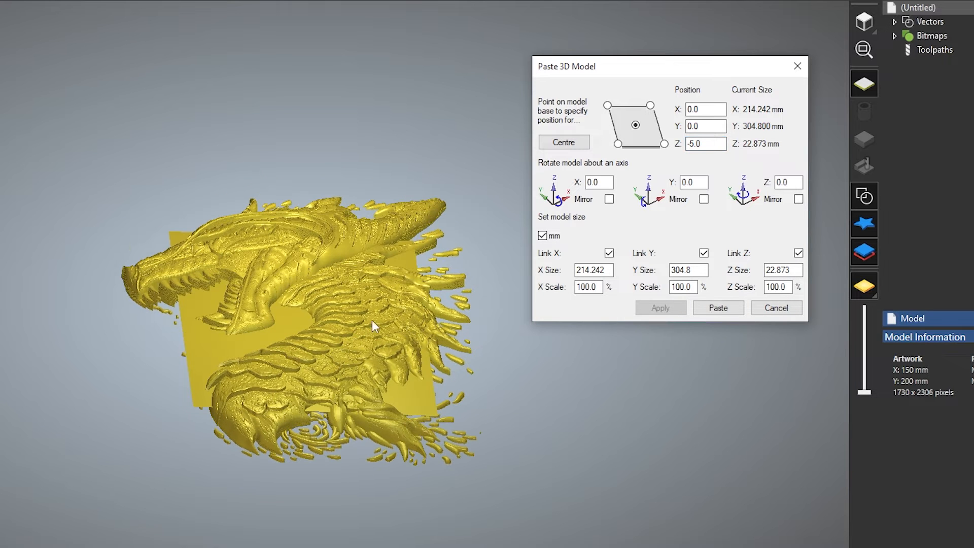
- Examine how the lowered dragon sits against the base plane from the side, and inspect its head from above
drag(329, 390, 414, 390)
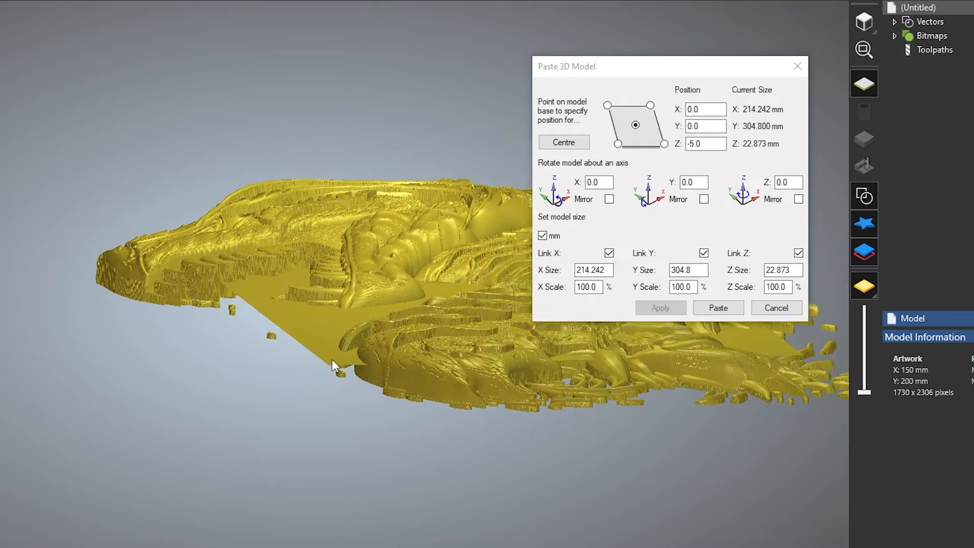
scroll(348, 361, up, 6)
drag(389, 369, 428, 304)
drag(466, 212, 464, 264)
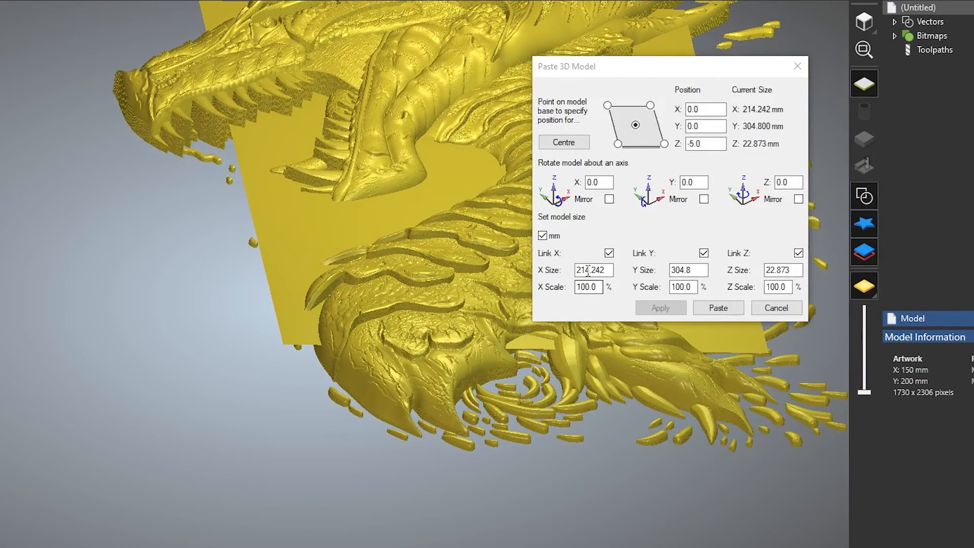
click(864, 21)
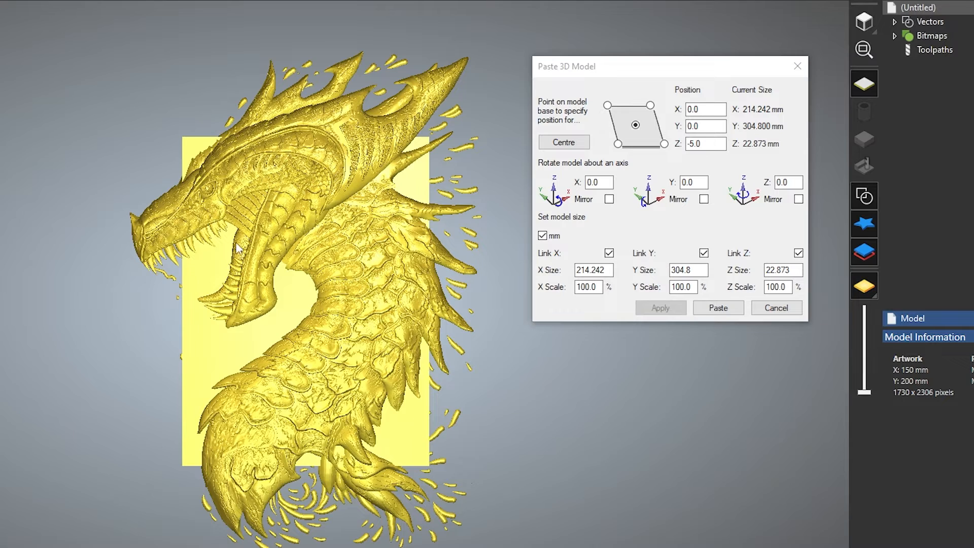
scroll(186, 199, up, 5)
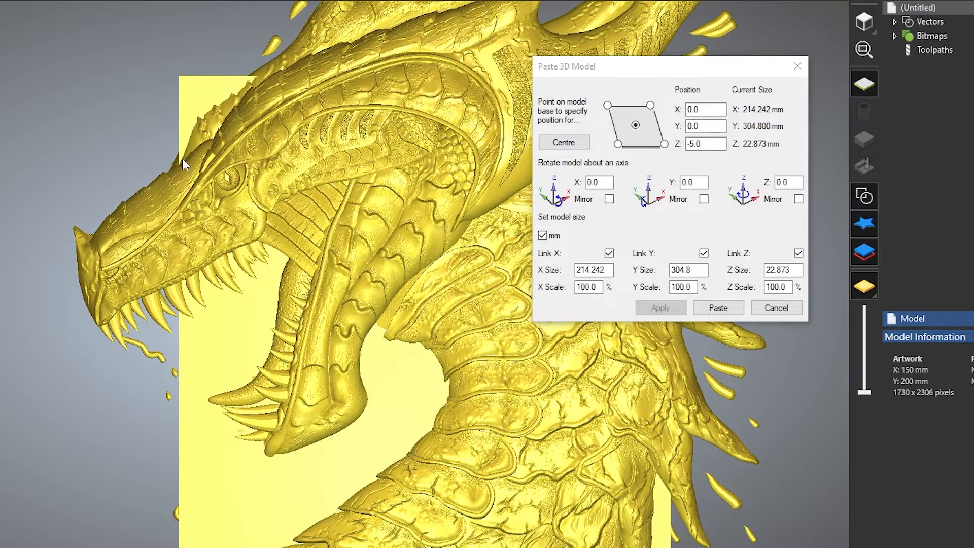
- Try rotating the dragon 90 degrees about the X axis, then rotate it back by -90 degrees
scroll(304, 299, down, 3)
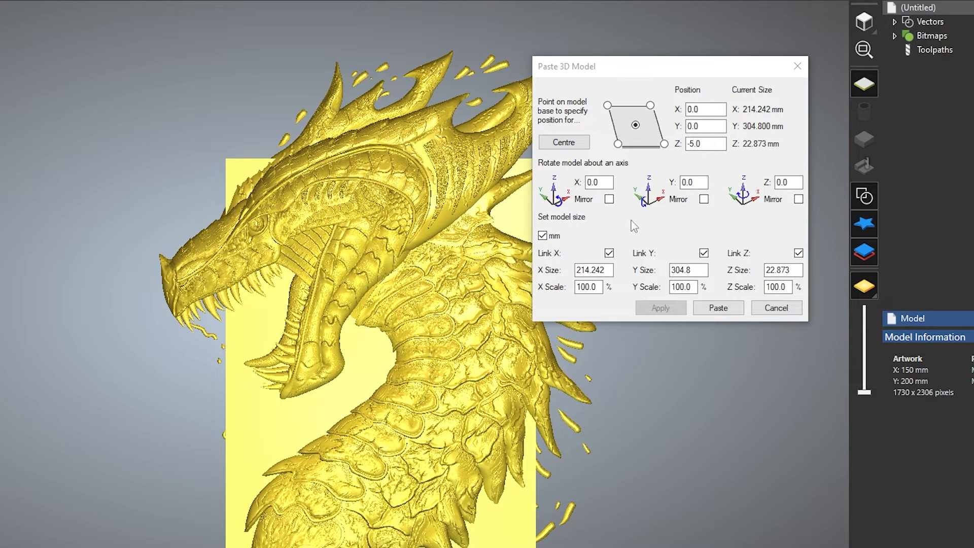
click(597, 182)
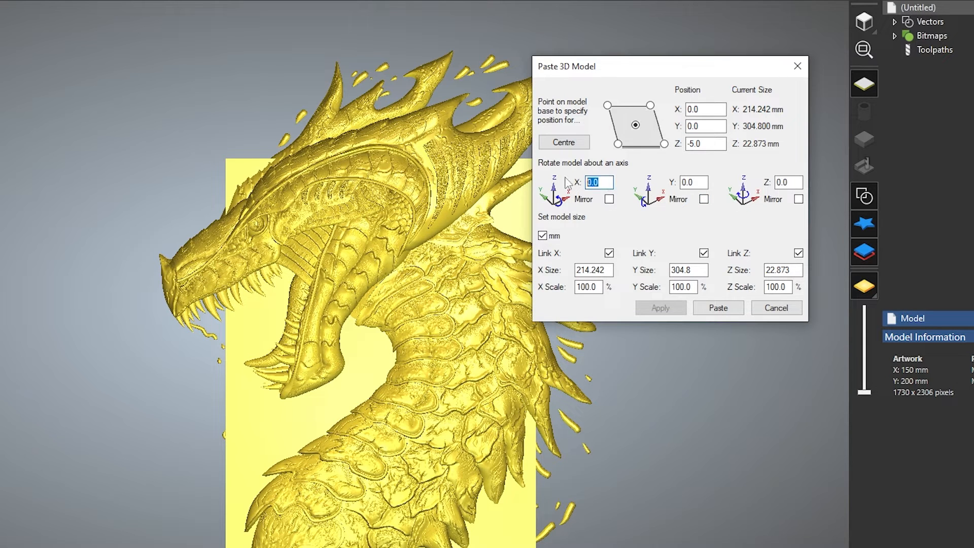
text(90)
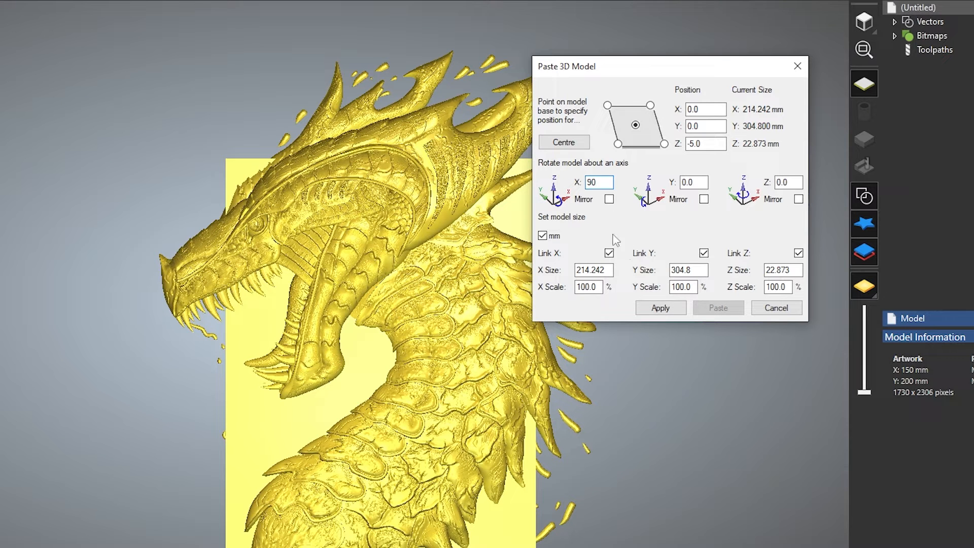
click(677, 309)
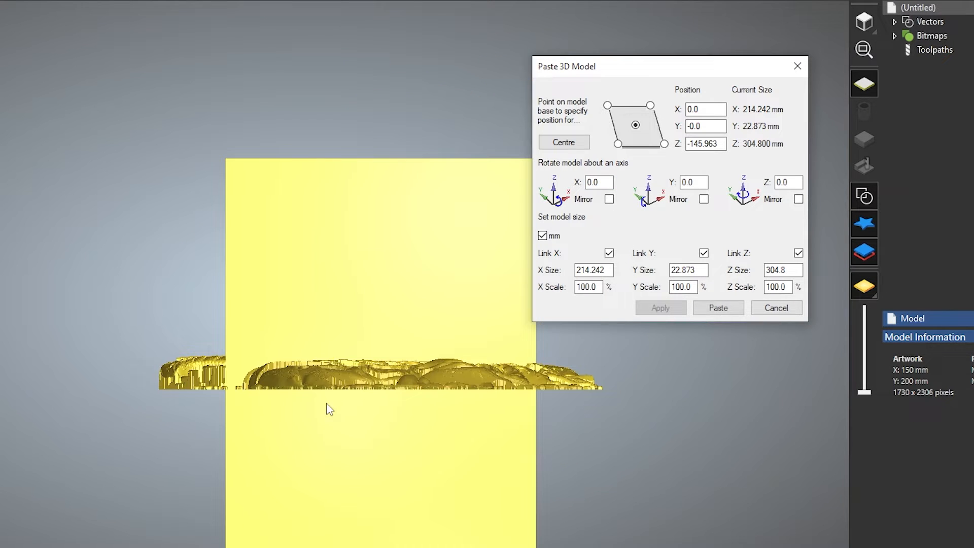
drag(293, 425, 579, 400)
double_click(599, 182)
text(-90)
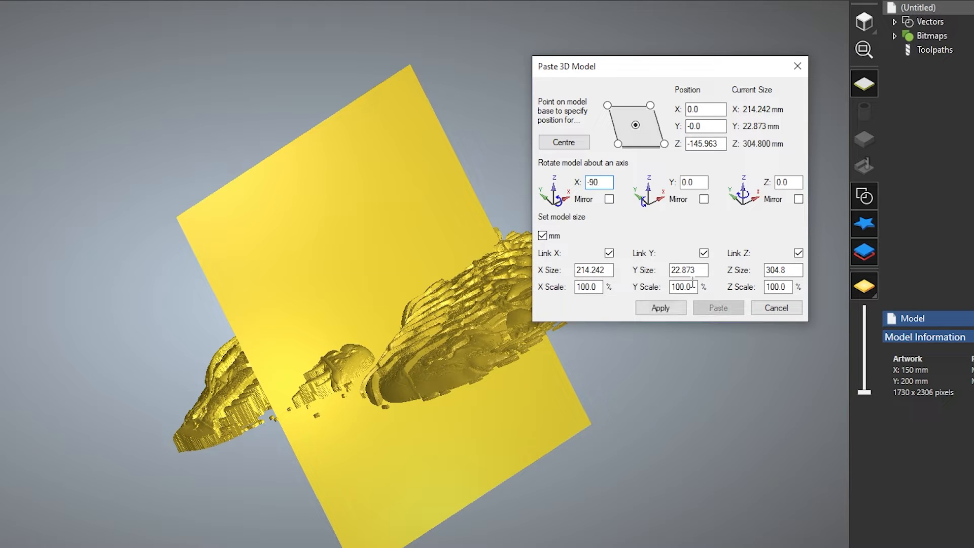
click(660, 308)
drag(536, 409, 435, 452)
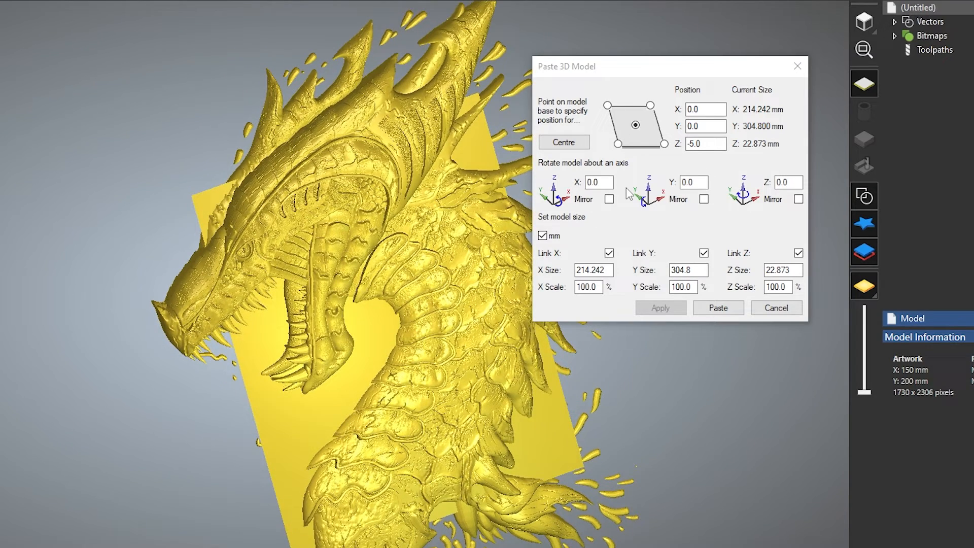
- Try rotating the dragon 90 degrees about the Z axis and return it with a -90 degree rotation
drag(518, 366, 474, 419)
double_click(776, 182)
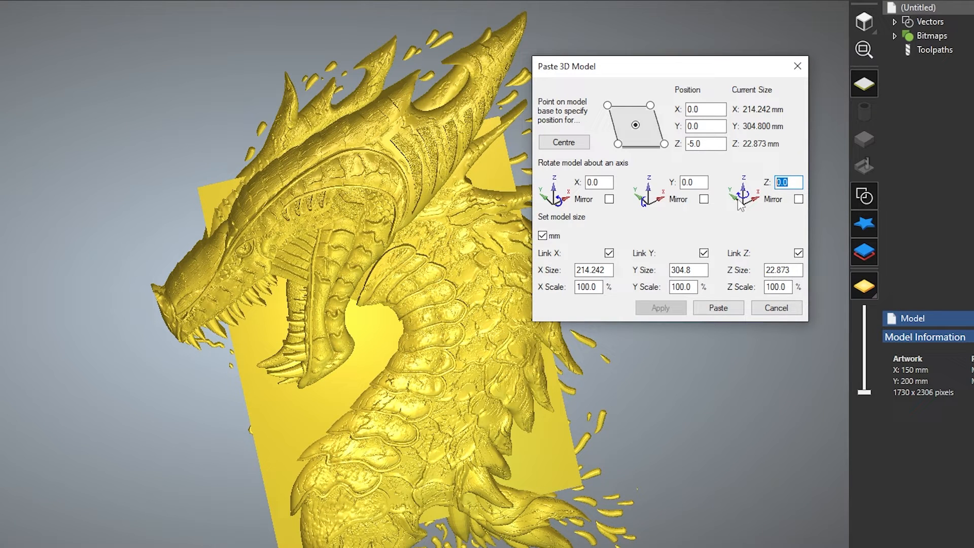
text(90)
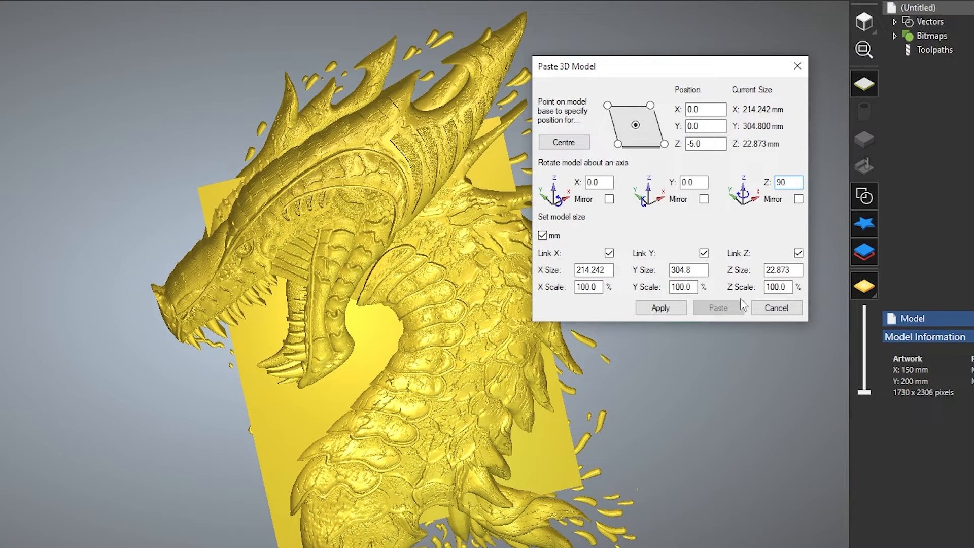
click(669, 308)
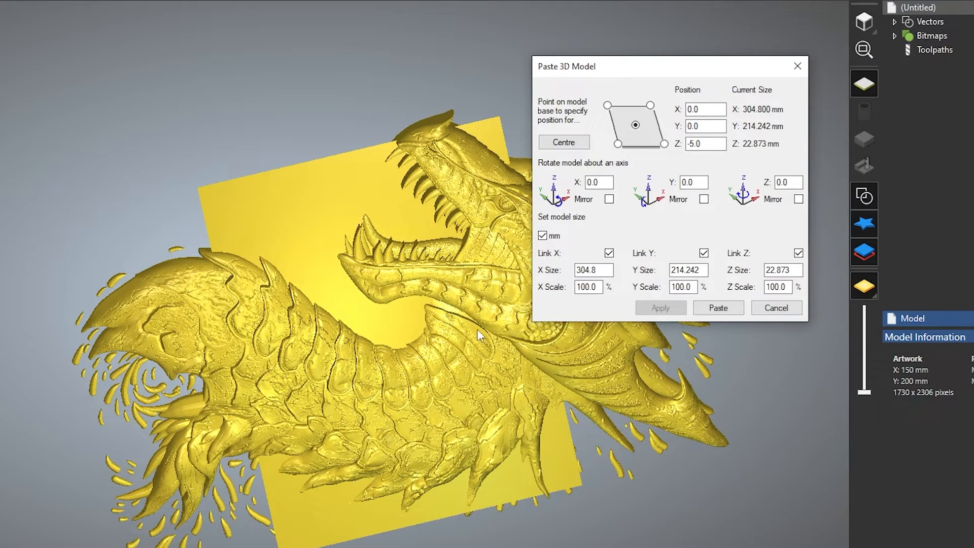
double_click(778, 178)
text(-90)
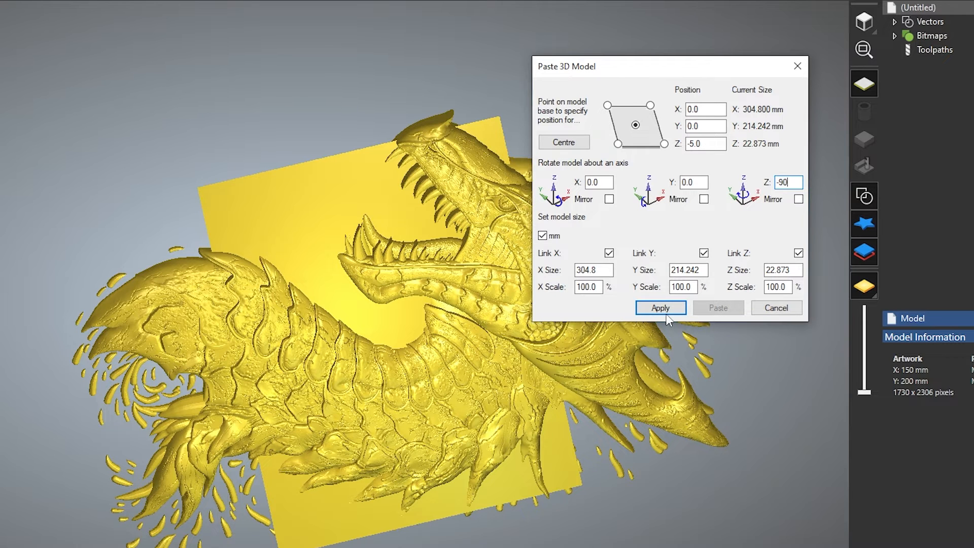
click(666, 313)
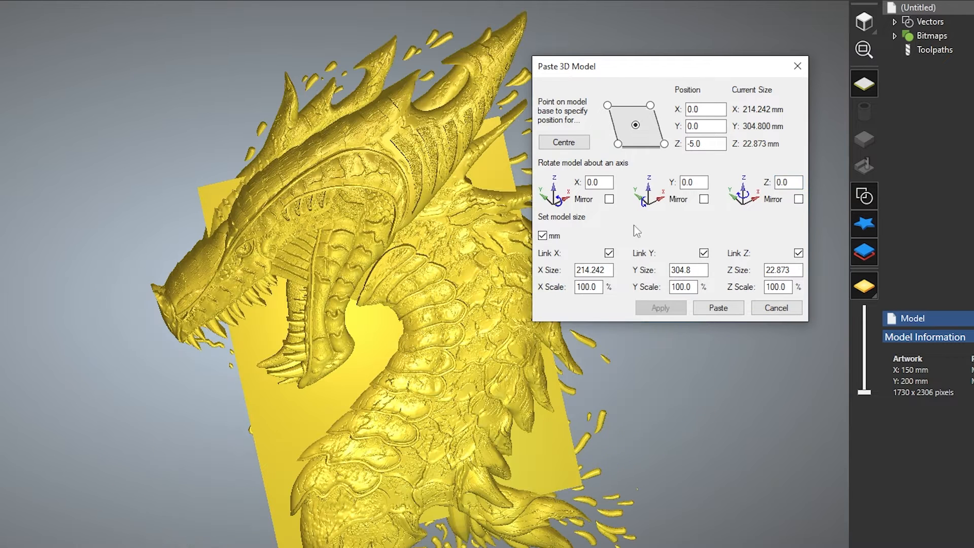
- Centre the dragon on the model base again and check its placement
click(564, 142)
click(392, 415)
drag(392, 415, 465, 398)
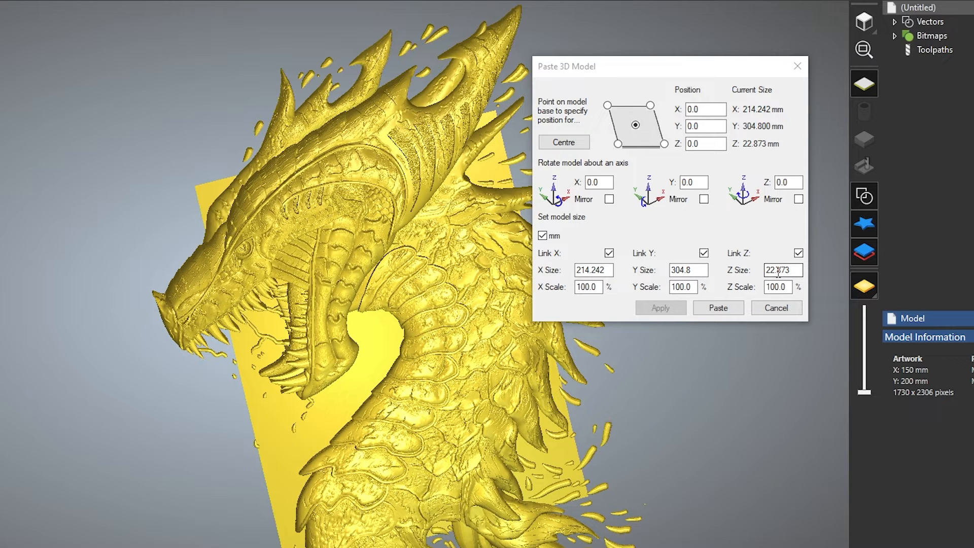
- Scale the dragon proportionally to an X size of 150 mm and apply it
click(611, 269)
double_click(610, 268)
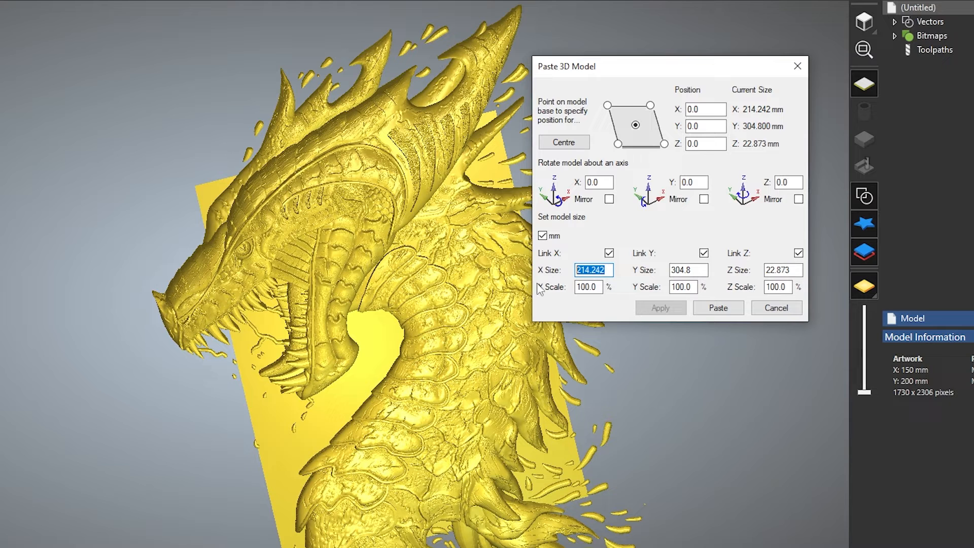
text(150)
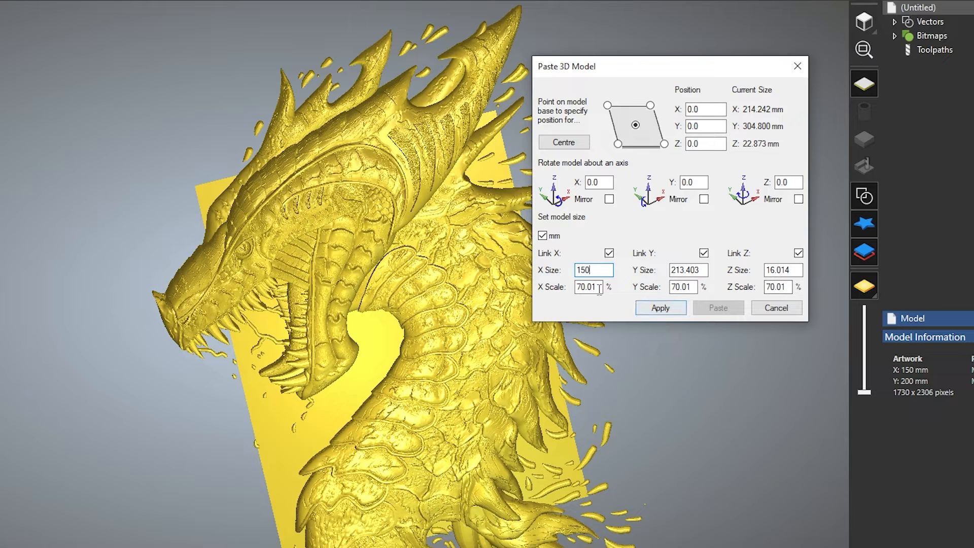
click(661, 308)
drag(473, 392, 399, 398)
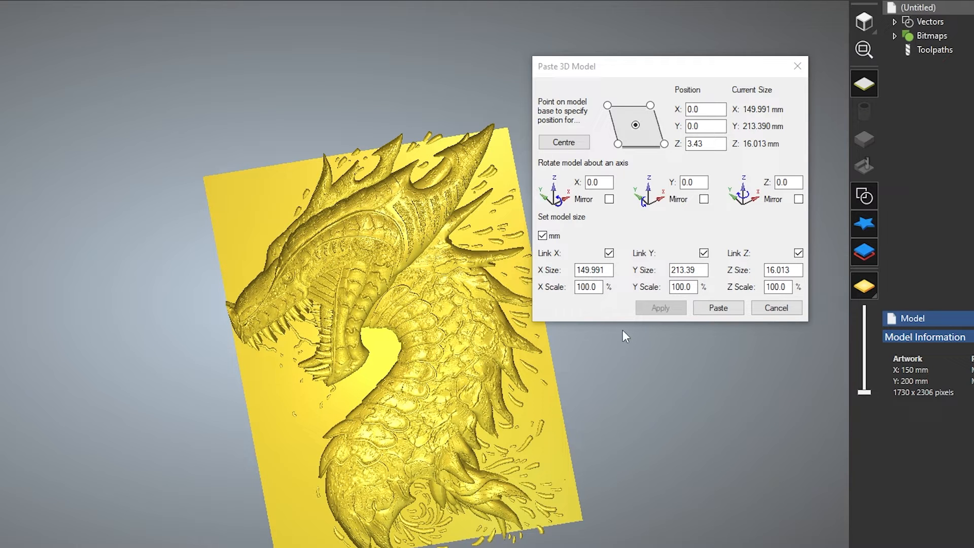
- Scale the dragon proportionally to a Y size of 180 mm and apply it
drag(706, 270, 635, 269)
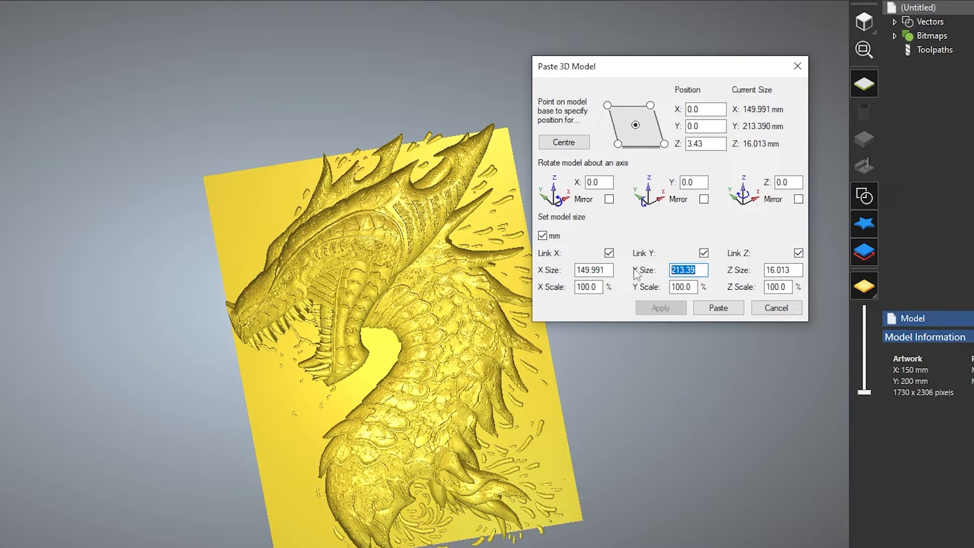
text(180)
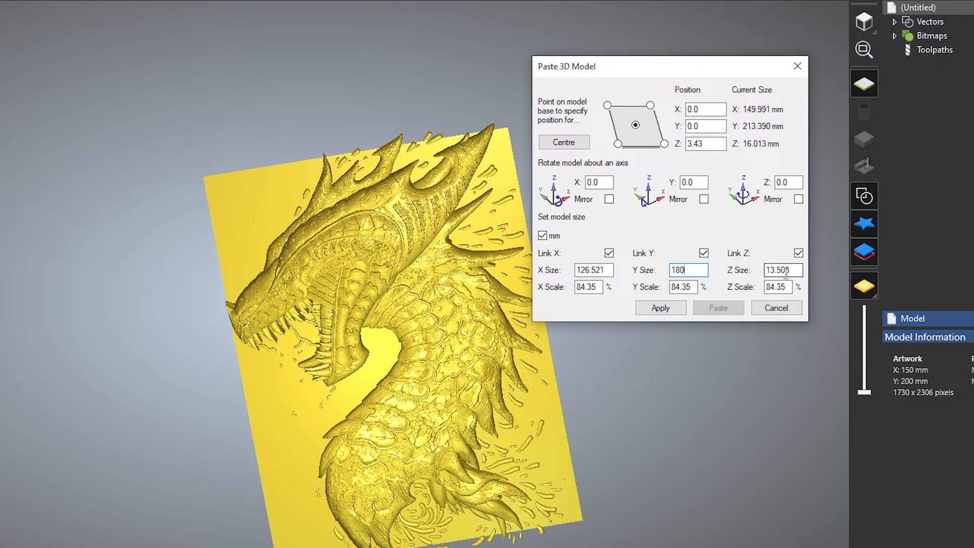
click(656, 311)
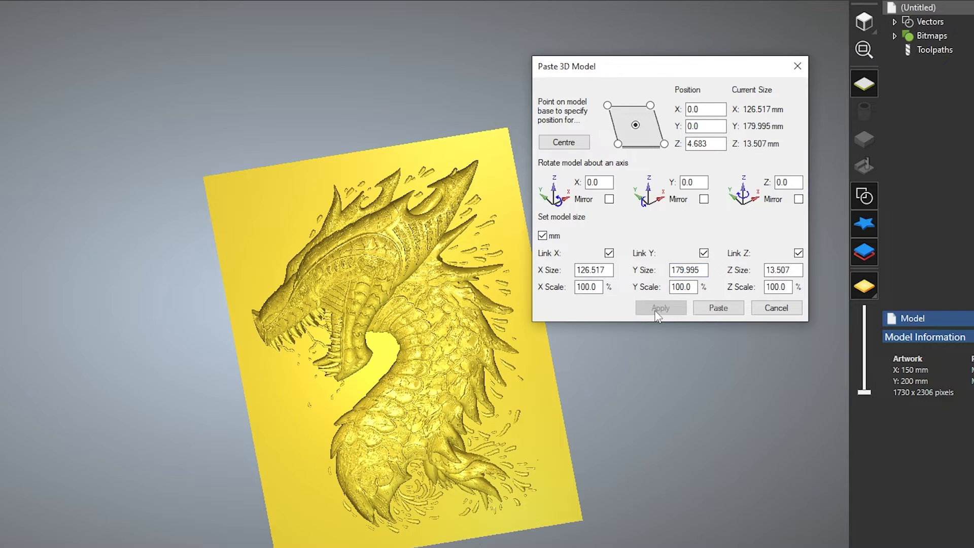
drag(423, 542, 383, 486)
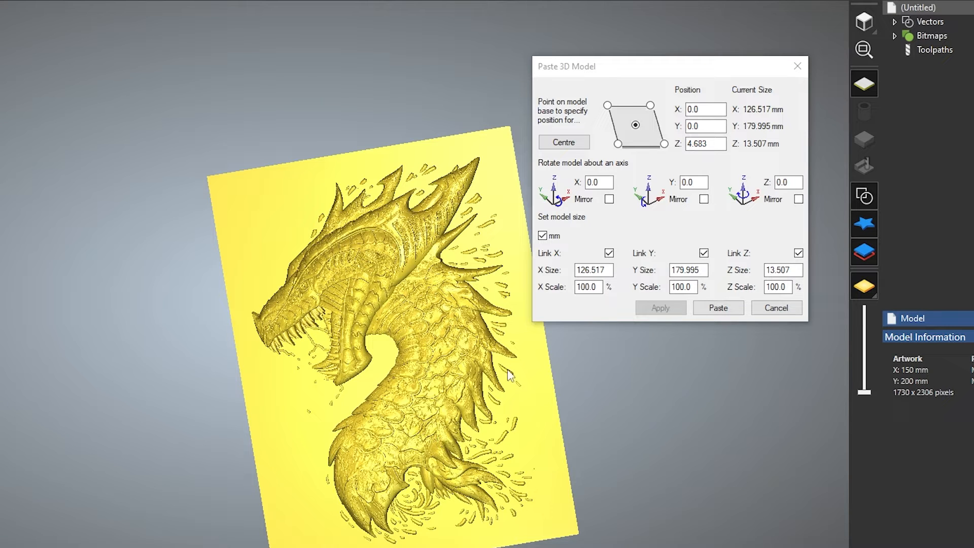
- Unlink the Z axis, apply a Z size of 20 mm to the dragon and inspect its depth up close
click(799, 252)
double_click(778, 270)
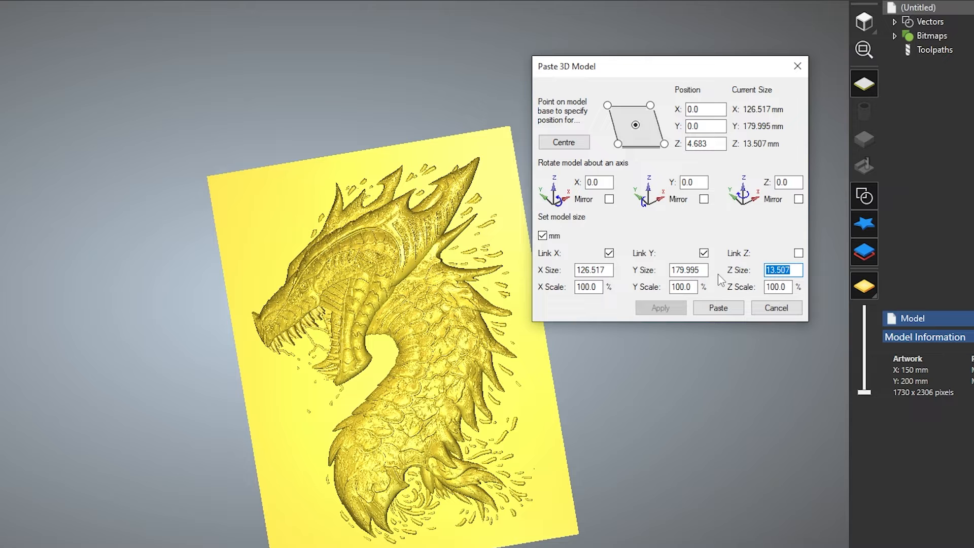
text(20.0)
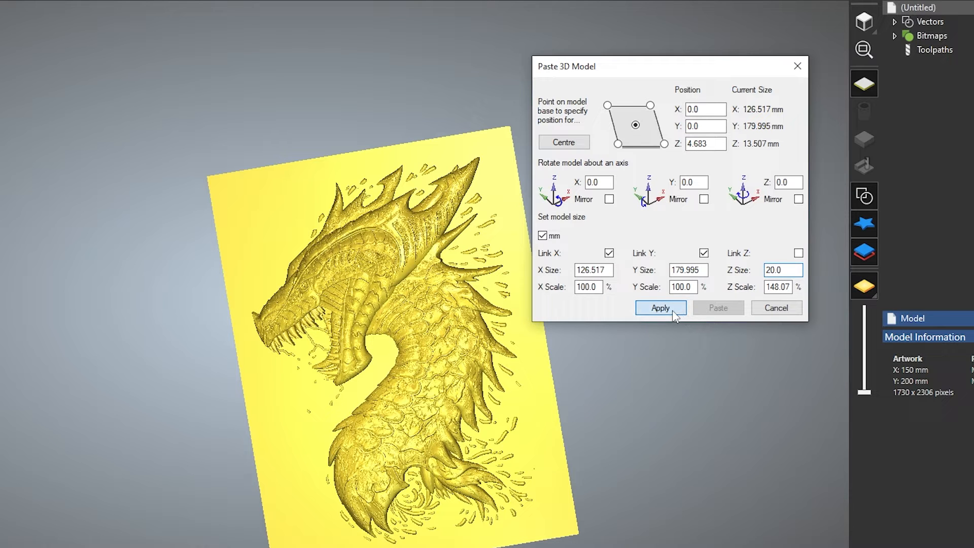
click(661, 308)
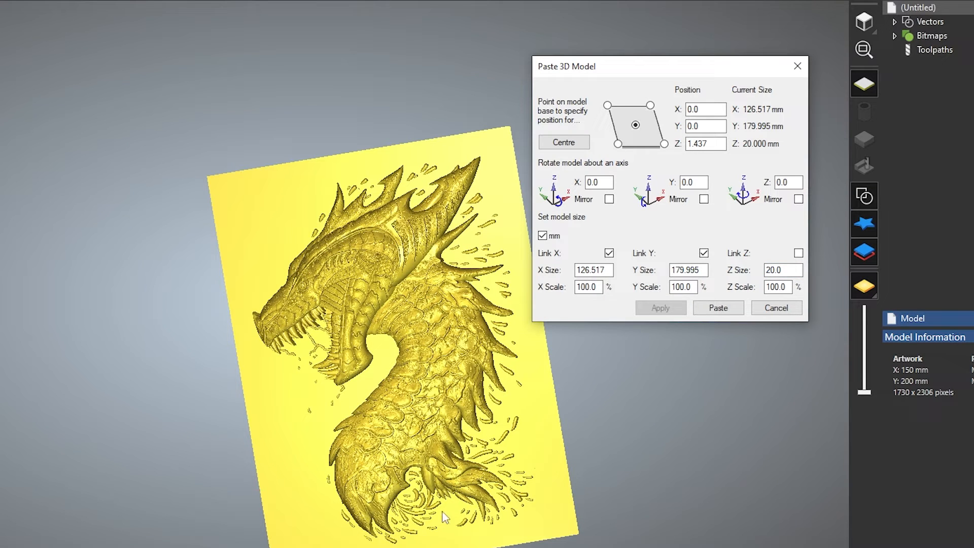
drag(447, 494, 424, 422)
scroll(423, 418, up, 3)
drag(452, 460, 406, 461)
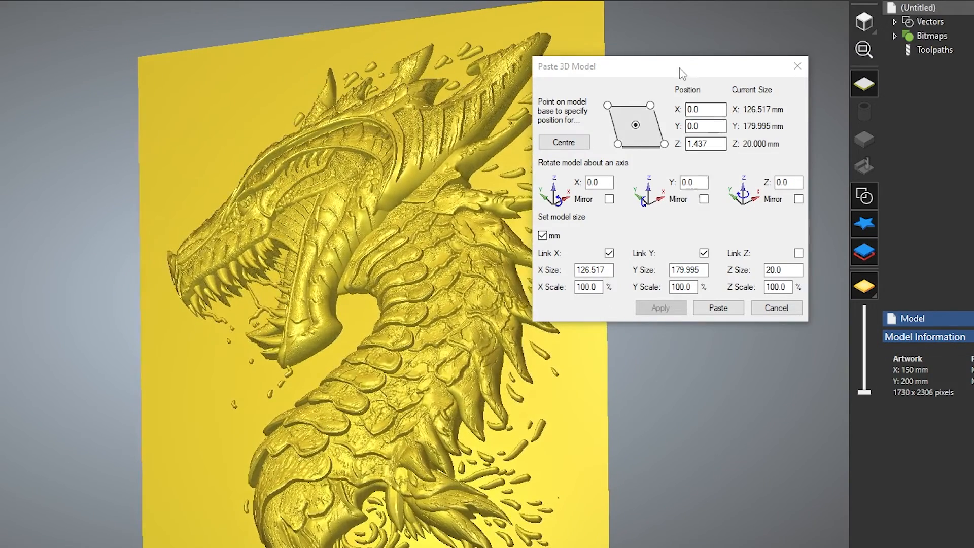
- Apply a Z position of 0 to the dragon and inspect how it meets the base plane
drag(685, 69, 735, 65)
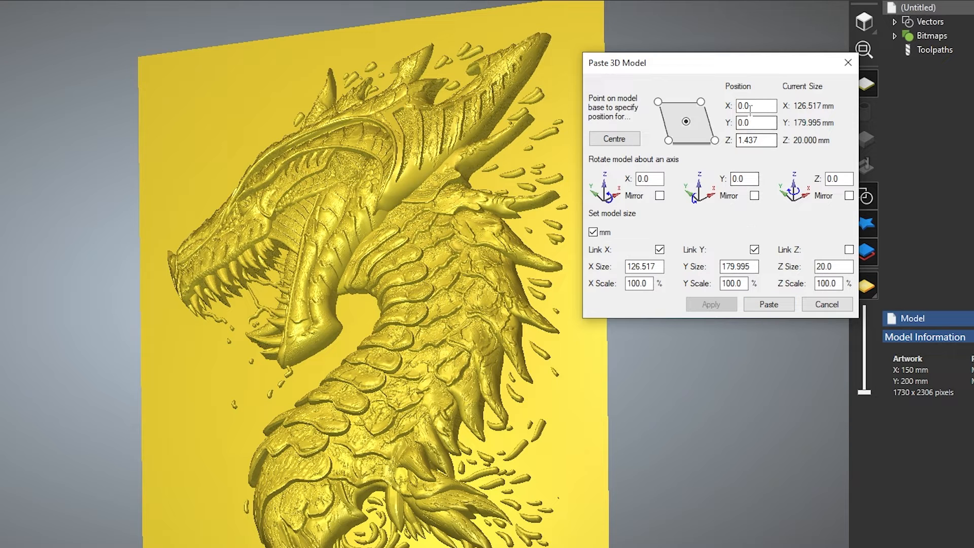
drag(761, 142, 733, 144)
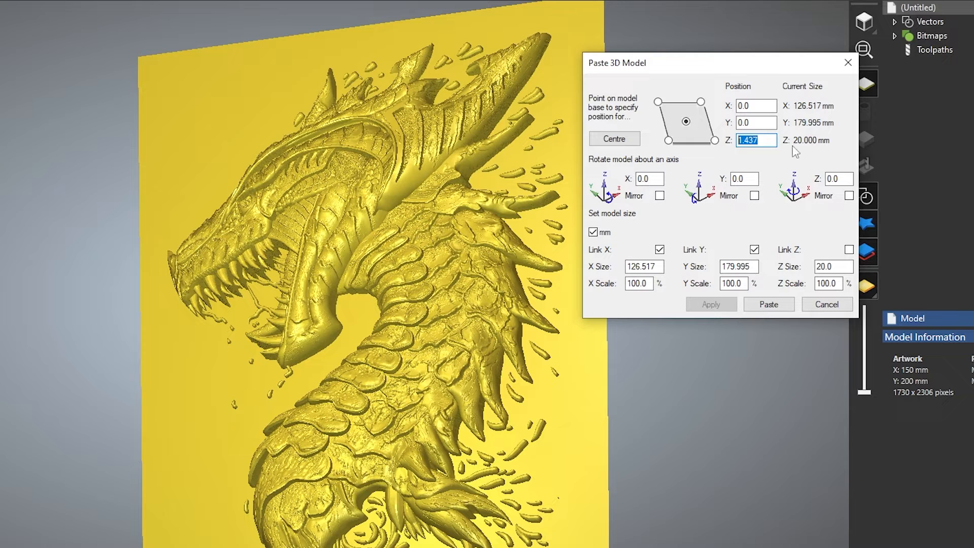
text(0)
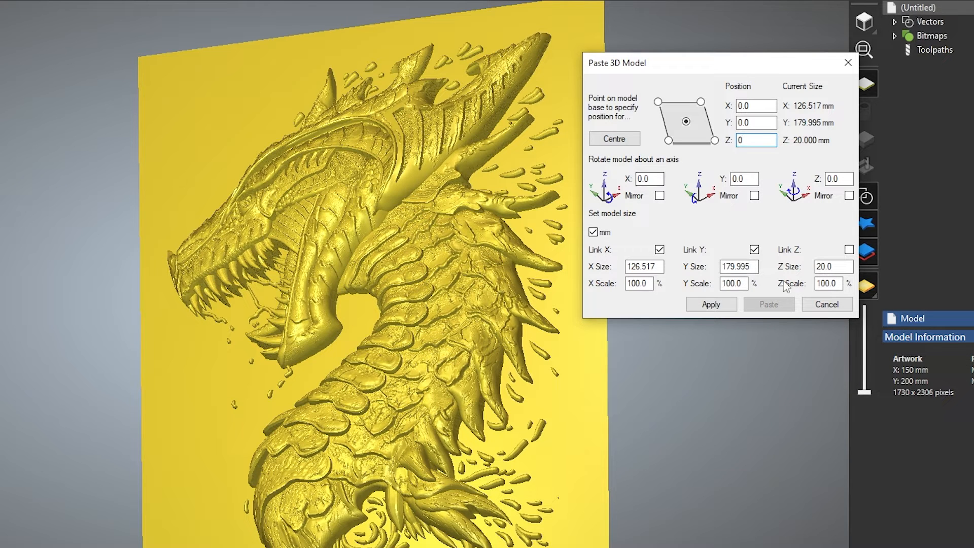
click(694, 308)
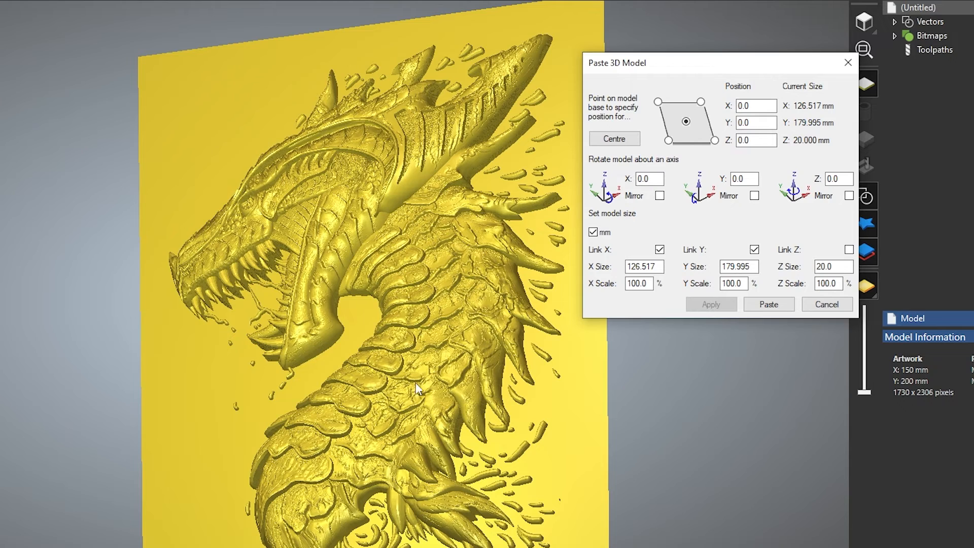
drag(491, 347, 518, 361)
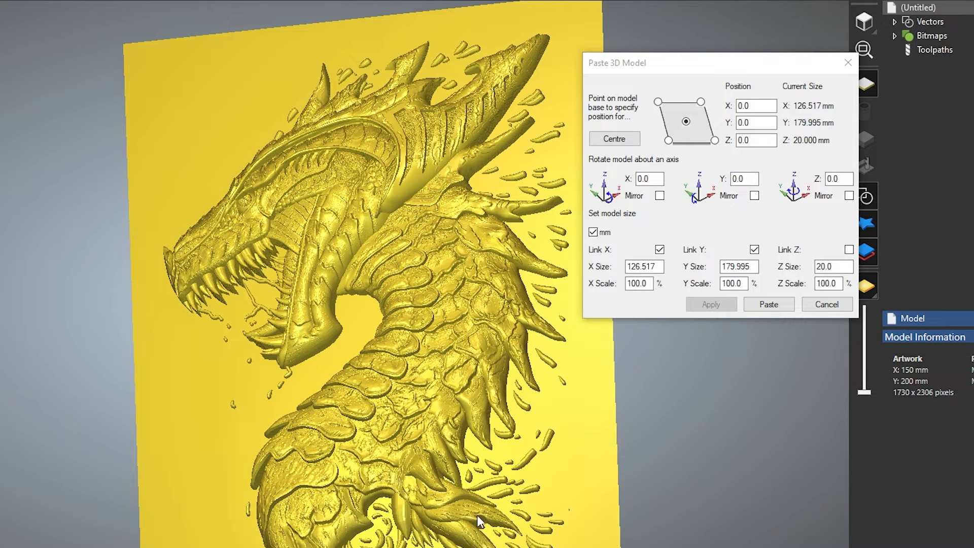
drag(451, 330, 465, 353)
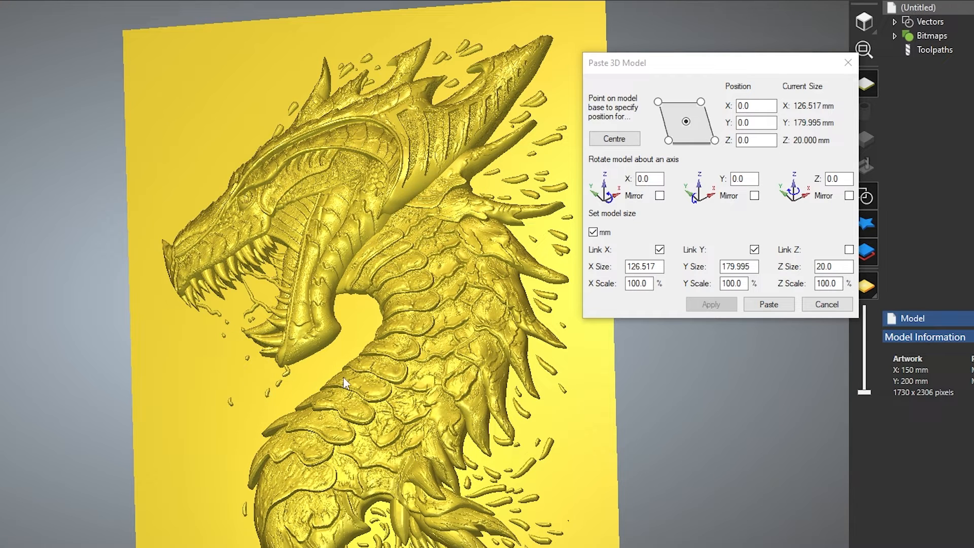
- Apply a Z position of -2 mm to the dragon, paste it into the relief and close the Paste 3D Model dialog
drag(764, 142, 734, 138)
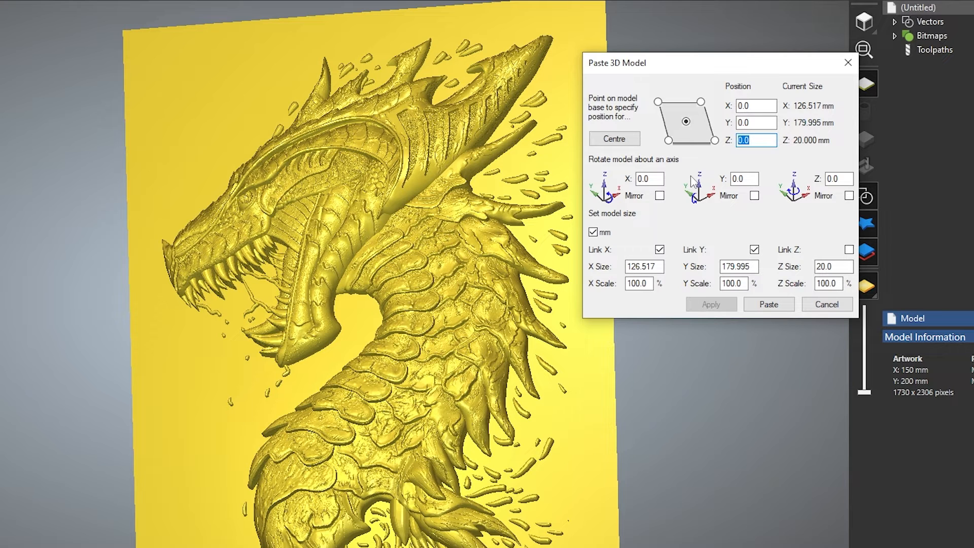
text(-2)
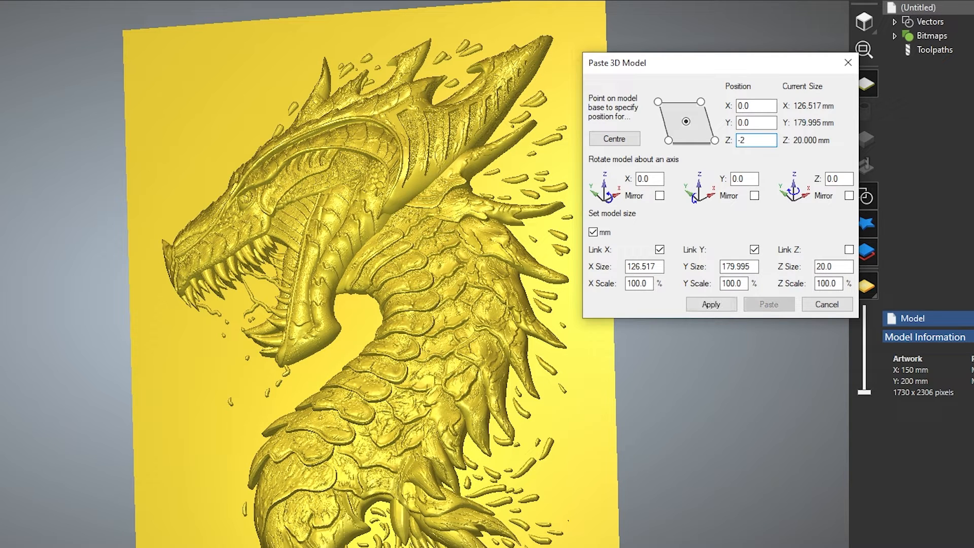
click(712, 304)
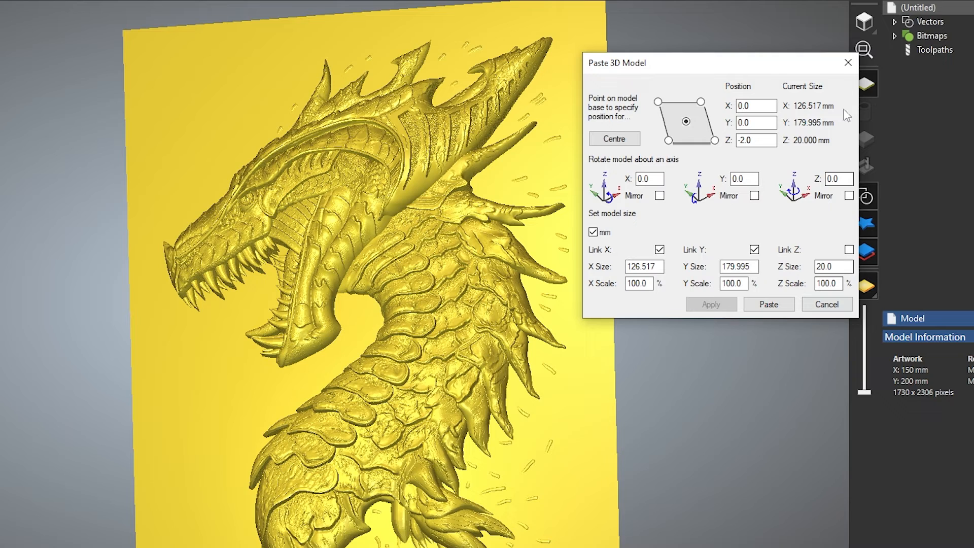
click(847, 63)
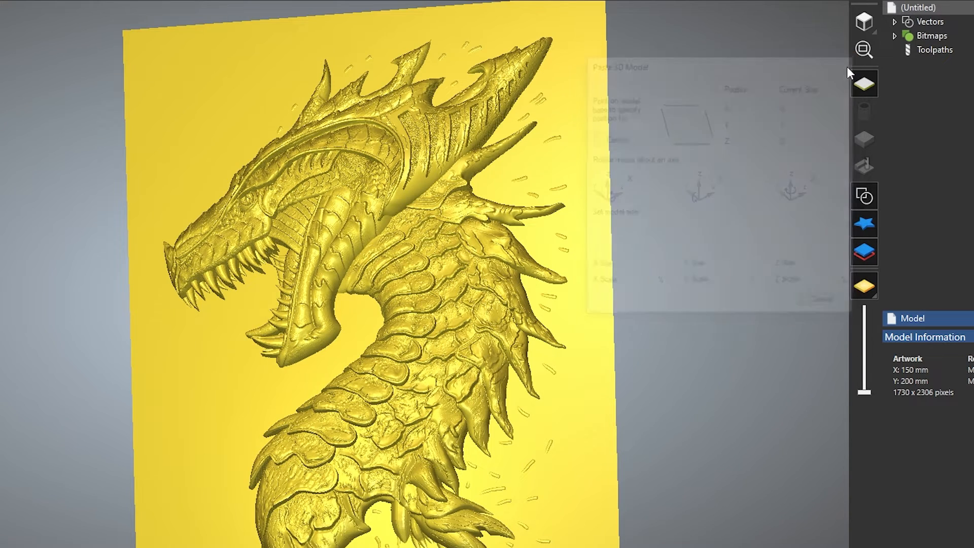
drag(426, 273, 451, 290)
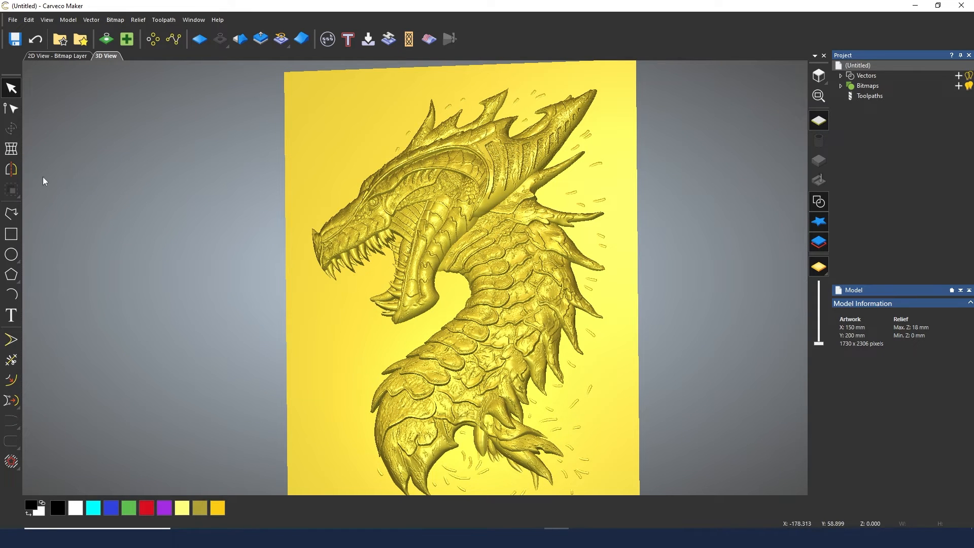
- Start a polyline above the dragon's brow and trace it around the first horn of the crest
click(11, 214)
scroll(444, 126, up, 3)
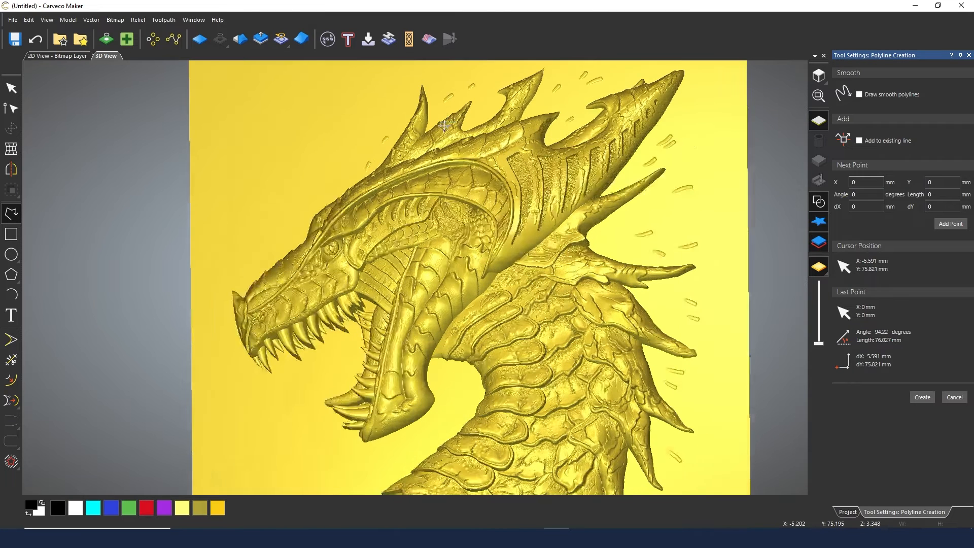
click(353, 143)
click(348, 170)
click(360, 176)
click(371, 167)
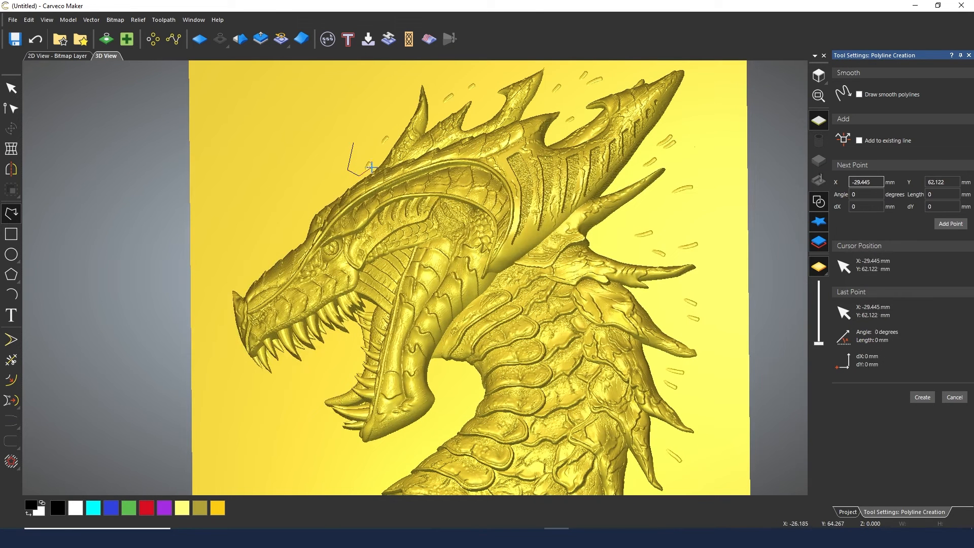
click(388, 157)
click(396, 131)
click(404, 104)
click(417, 79)
click(435, 82)
click(437, 106)
click(447, 110)
- Continue the polyline over the rear crest horns and around the tip of the largest horn
click(492, 92)
click(508, 84)
click(531, 66)
click(554, 68)
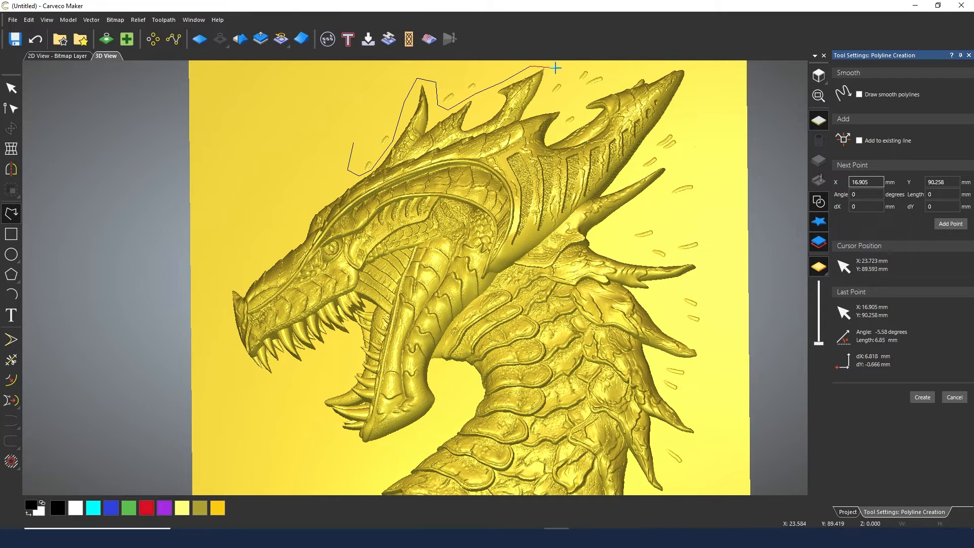
click(548, 103)
click(563, 104)
click(562, 127)
click(579, 108)
click(693, 66)
- Continue the polyline down the back of the dragon, passing just outside the neck spikes
click(668, 162)
click(699, 262)
click(708, 357)
middle_drag(654, 383, 520, 145)
click(538, 265)
- Trace the polyline around the pointed fins at the lower back of the neck, leaving the loose fragments outside the dragon
middle_drag(416, 404, 367, 241)
click(427, 282)
click(442, 310)
click(425, 325)
click(422, 371)
click(379, 383)
click(326, 365)
click(291, 327)
click(270, 309)
- Trace the polyline closely along the lowest fin and up into the gap beneath the neck
scroll(269, 306, up, 6)
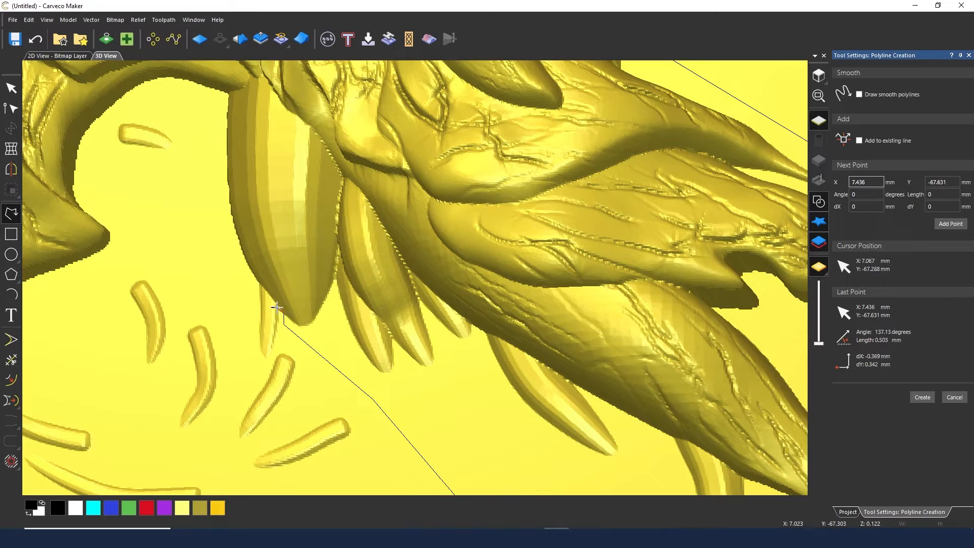
click(274, 302)
click(255, 278)
click(235, 263)
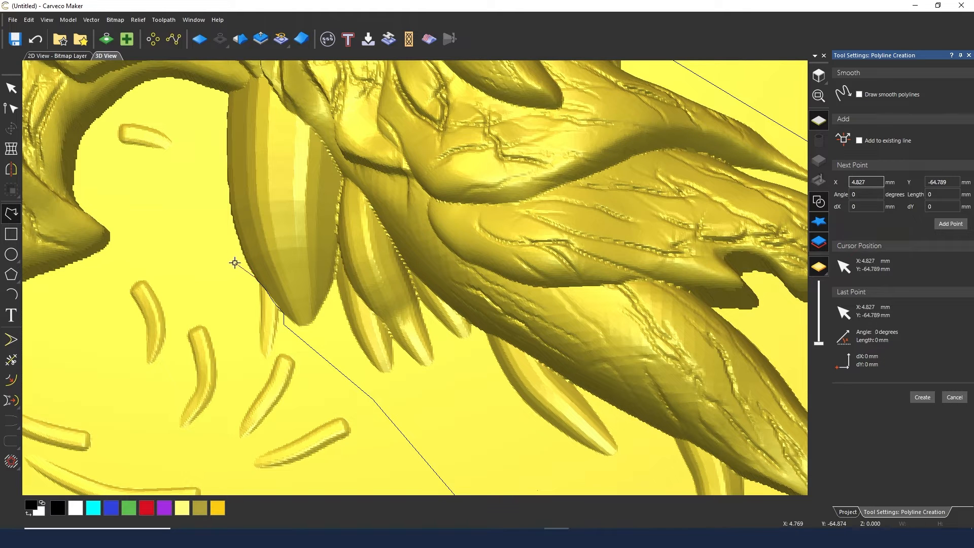
click(214, 183)
click(177, 113)
click(153, 112)
click(101, 136)
click(96, 171)
- Continue the polyline out of the gap and around the pointed tips at the bottom of the neck
scroll(113, 205, down, 2)
click(227, 273)
click(193, 321)
click(109, 374)
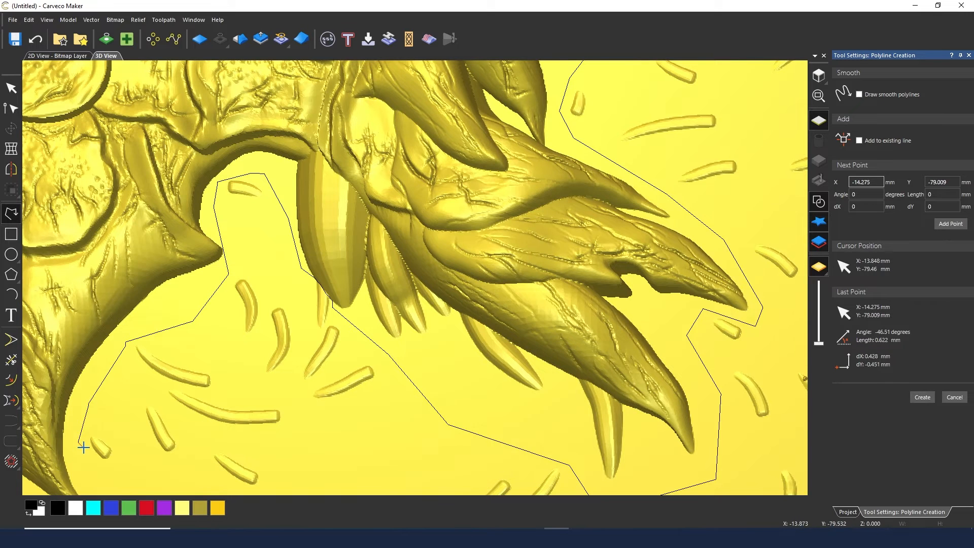
scroll(83, 446, down, 2)
click(256, 393)
click(247, 405)
click(232, 399)
click(185, 416)
click(143, 383)
click(132, 327)
click(105, 318)
- Extend the polyline from the neck tips out past the model's bottom edge and along it to the lower-right corner
scroll(105, 318, down, 2)
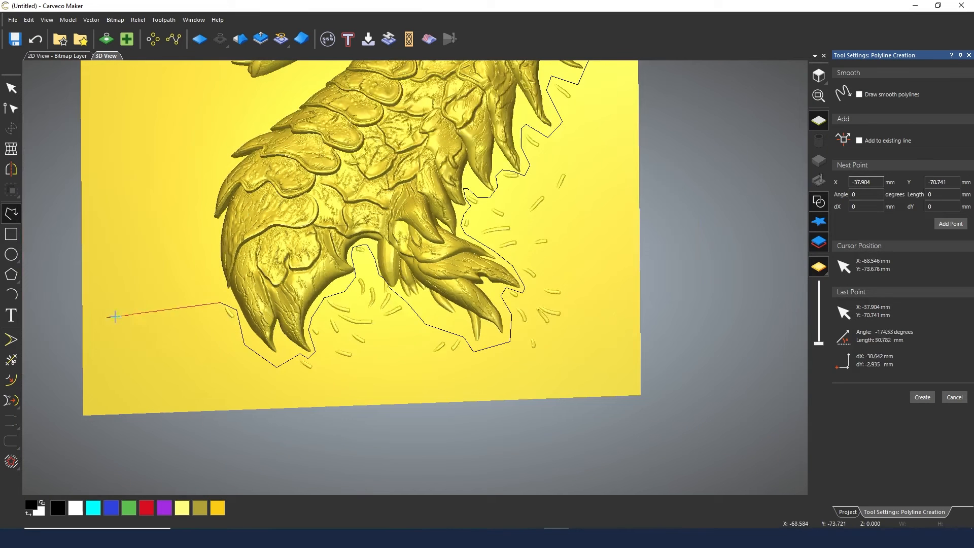
scroll(247, 264, down, 2)
scroll(324, 162, down, 2)
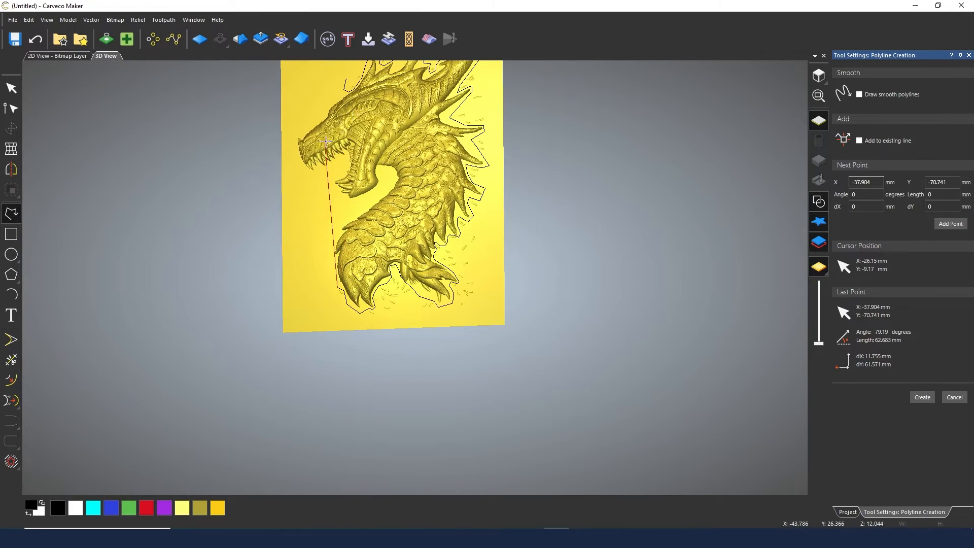
scroll(351, 94, up, 1)
scroll(351, 93, up, 1)
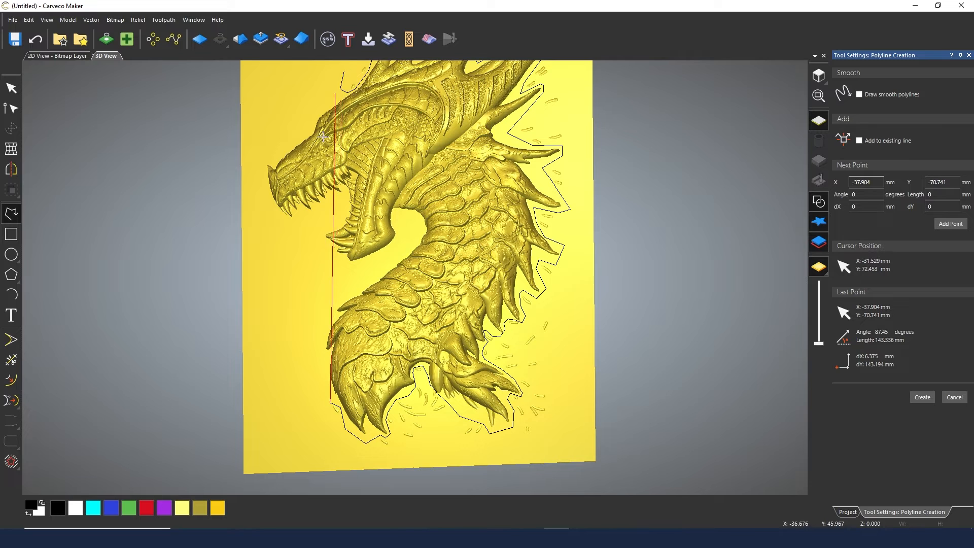
click(299, 439)
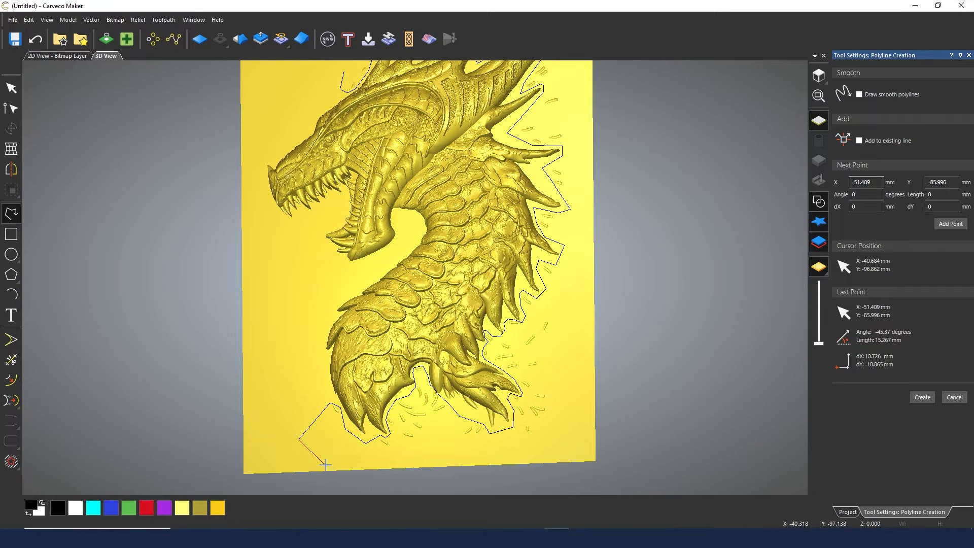
click(355, 476)
click(596, 462)
- Run the polyline up outside the model's right edge, back across the top, and close it at its start point
click(622, 243)
scroll(607, 79, down, 2)
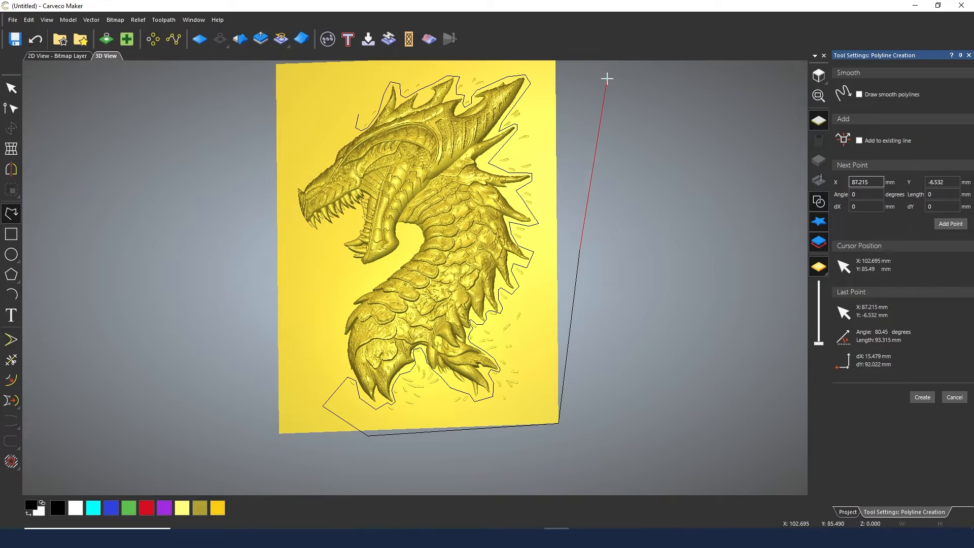
click(574, 64)
click(459, 64)
click(363, 74)
click(358, 115)
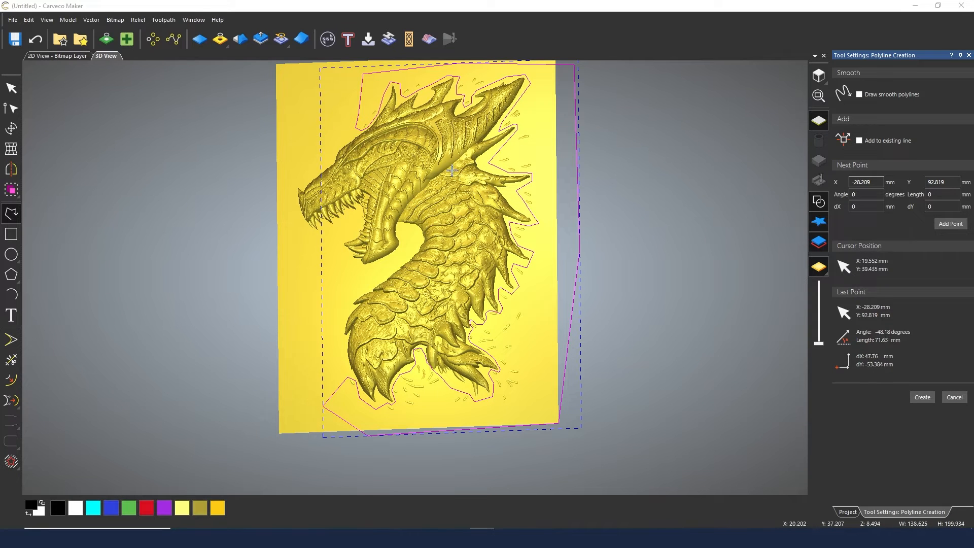
- Start Scale Relief and set its mask to Selected vector
click(262, 40)
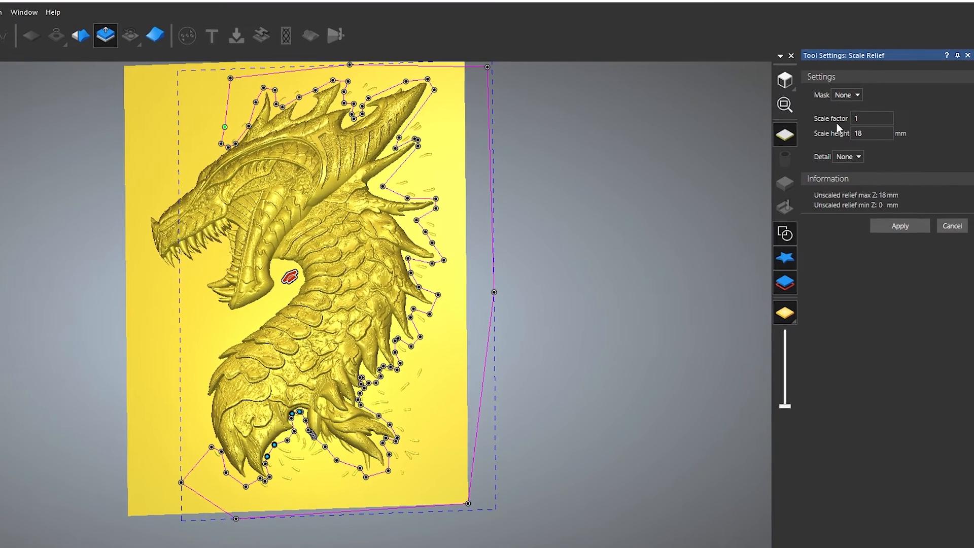
click(848, 96)
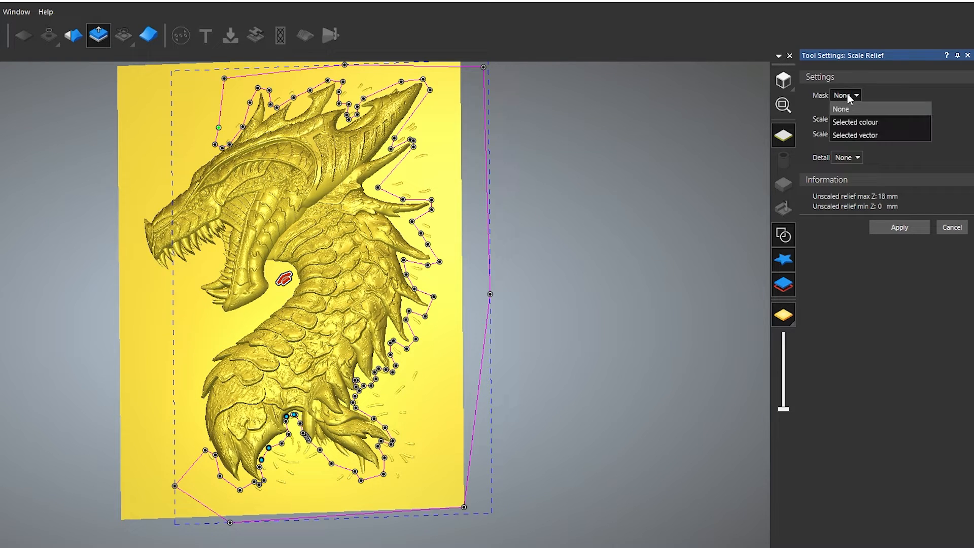
click(858, 135)
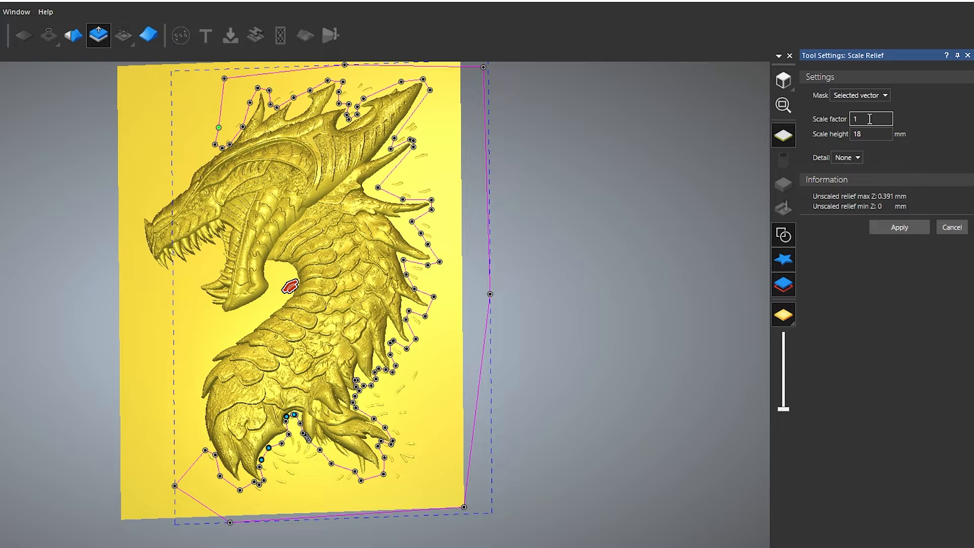
- Try a scale height of 50 mm on the masked relief area
click(861, 135)
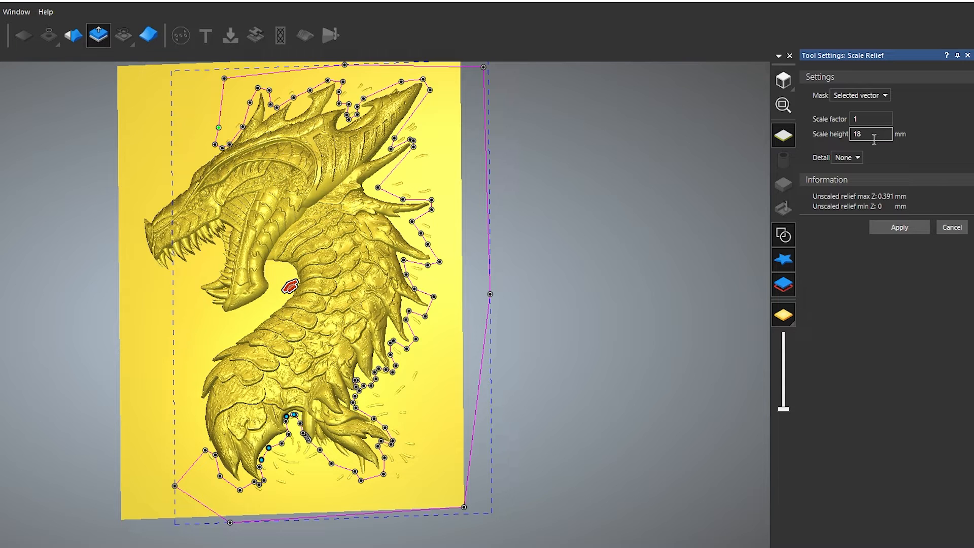
drag(374, 540, 333, 424)
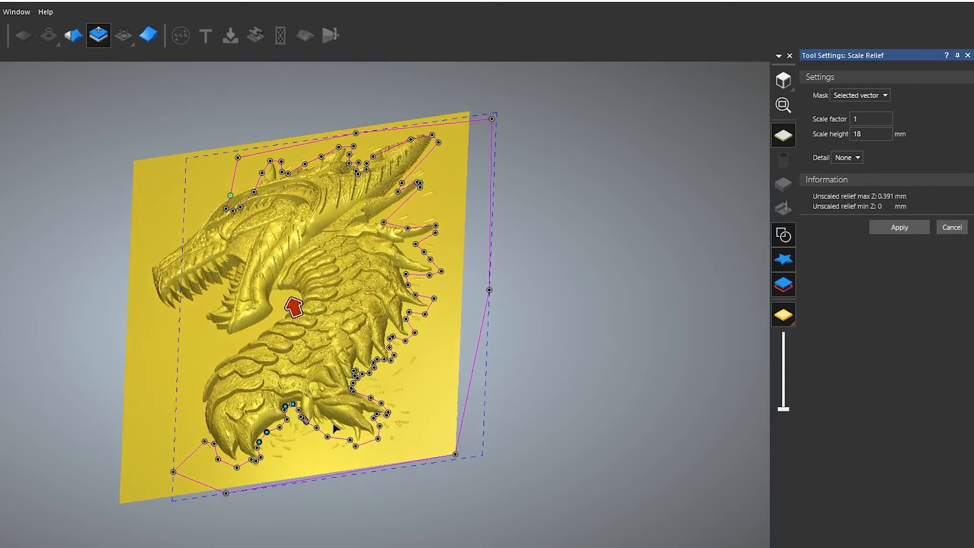
drag(868, 133, 844, 133)
text(50)
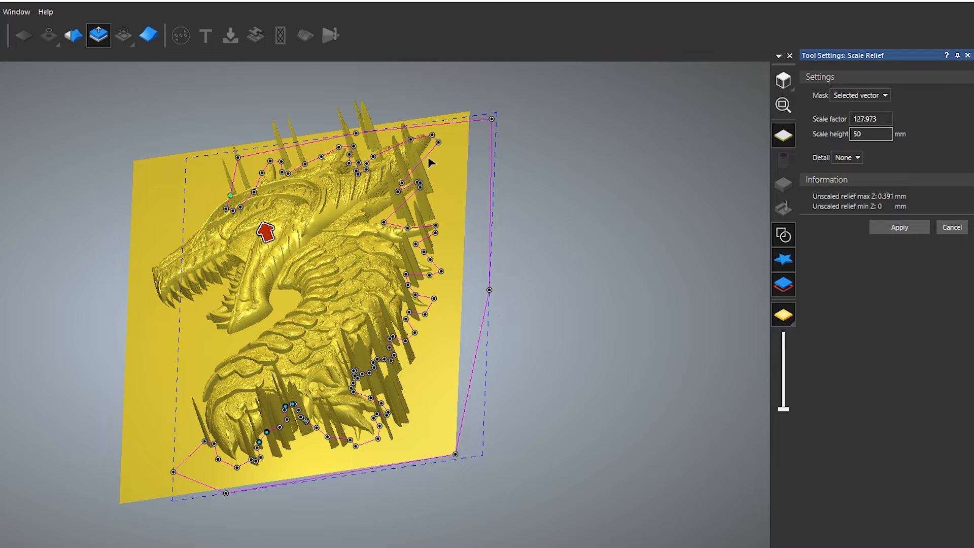
- Set the masked area's scale height to 0 mm, apply it and inspect the background around the dragon
key(BackSpace)
key(BackSpace)
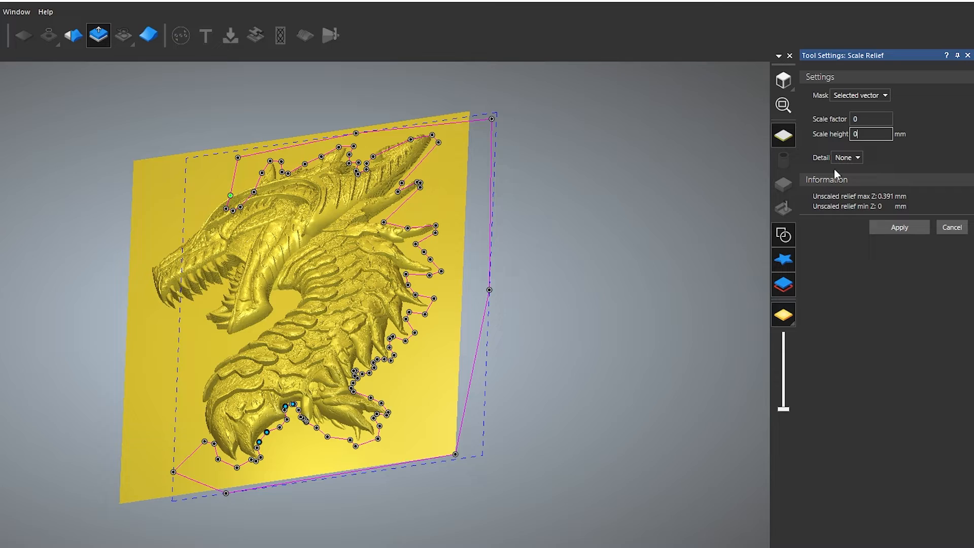
click(896, 226)
drag(322, 344, 405, 452)
scroll(419, 171, up, 3)
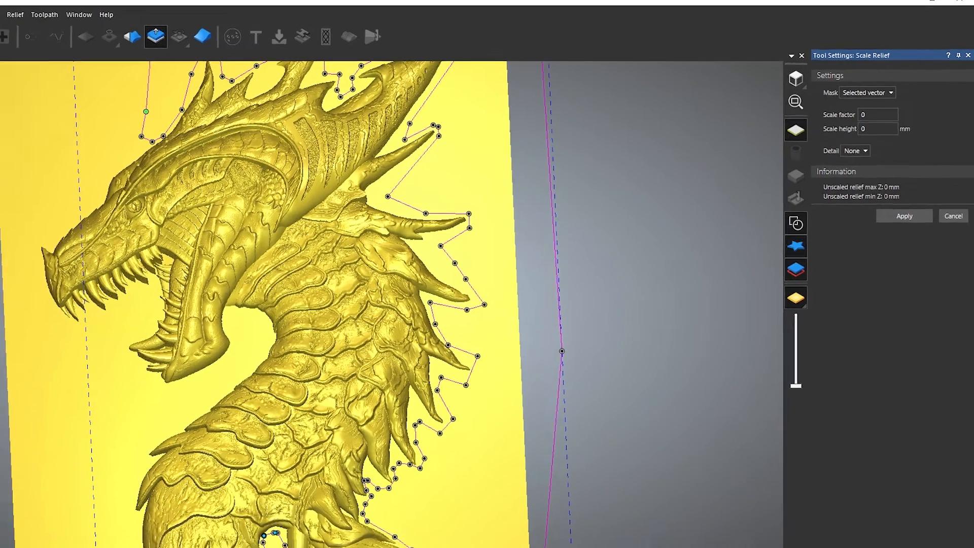
- Leave Scale Relief, delete the polyline vector and review the cleaned dragon relief
click(11, 88)
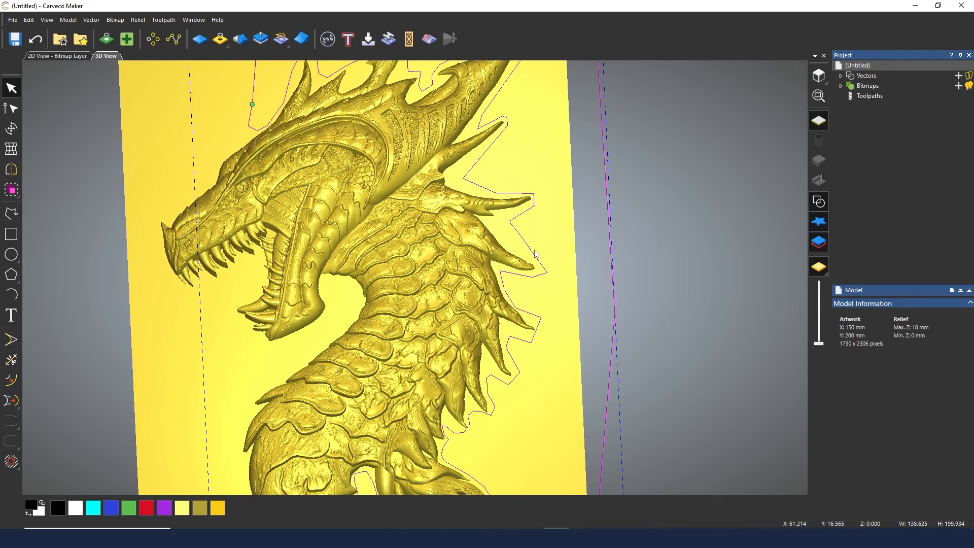
key(Delete)
scroll(526, 249, down, 1)
drag(513, 246, 456, 269)
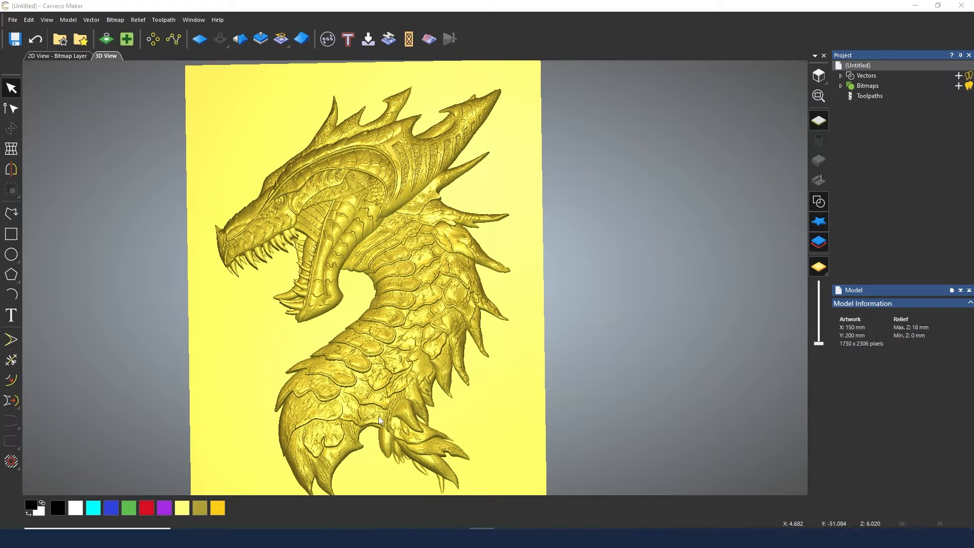
scroll(376, 398, down, 2)
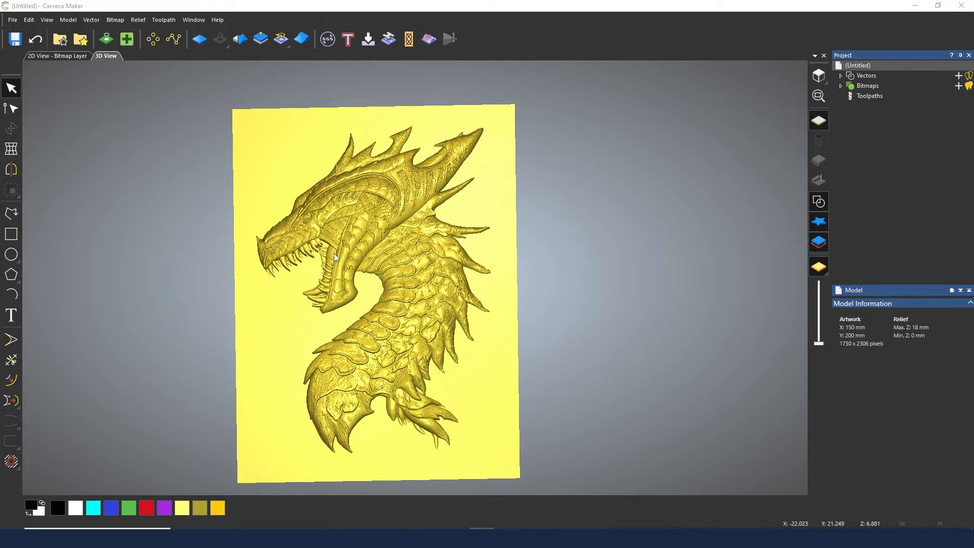
scroll(334, 178, up, 2)
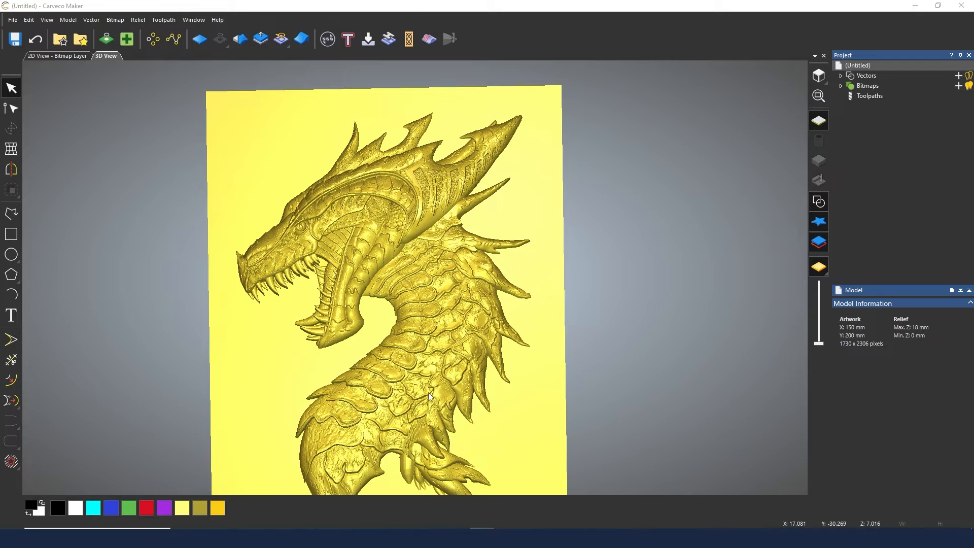
- Create a smooth Relief Boundary vector without a height range and inspect it around the dragon's teeth
click(92, 20)
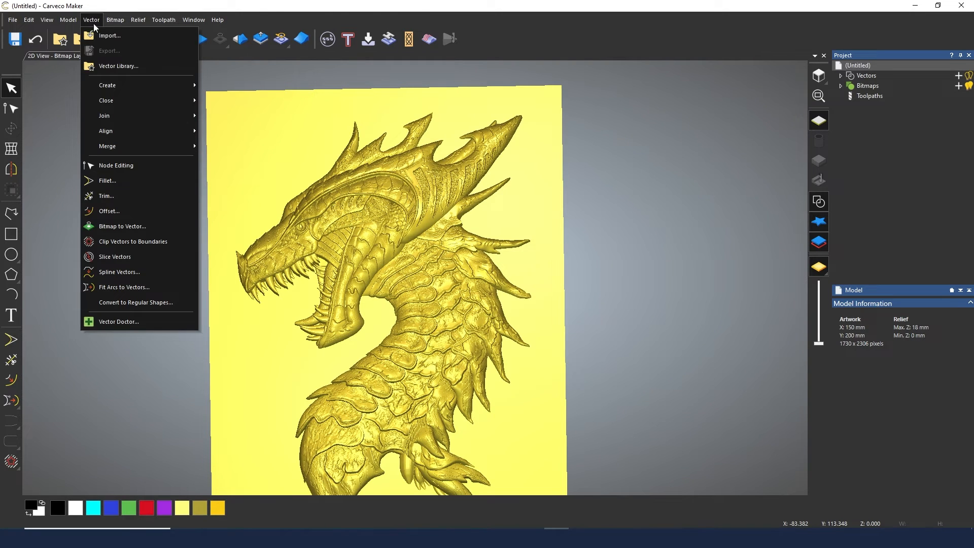
mouse_move(127, 85)
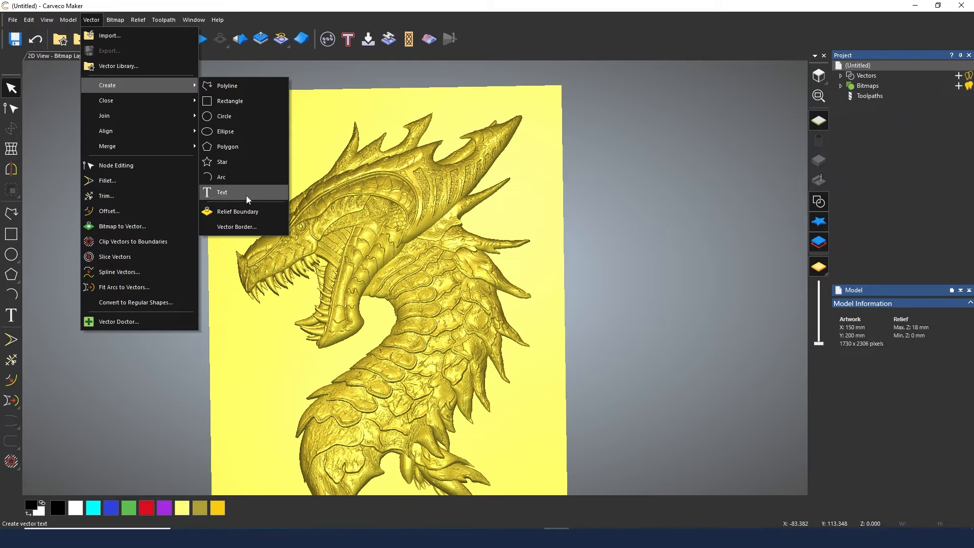
click(243, 212)
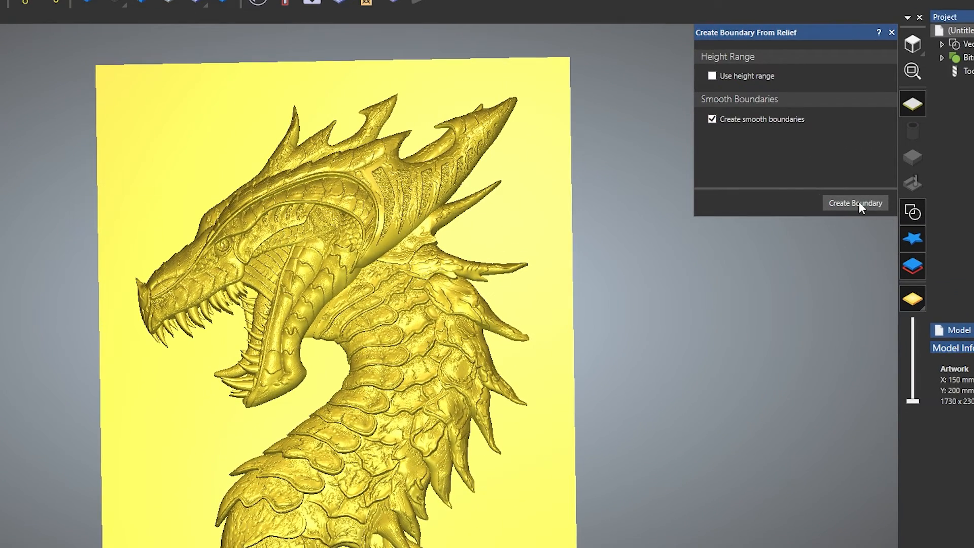
click(859, 204)
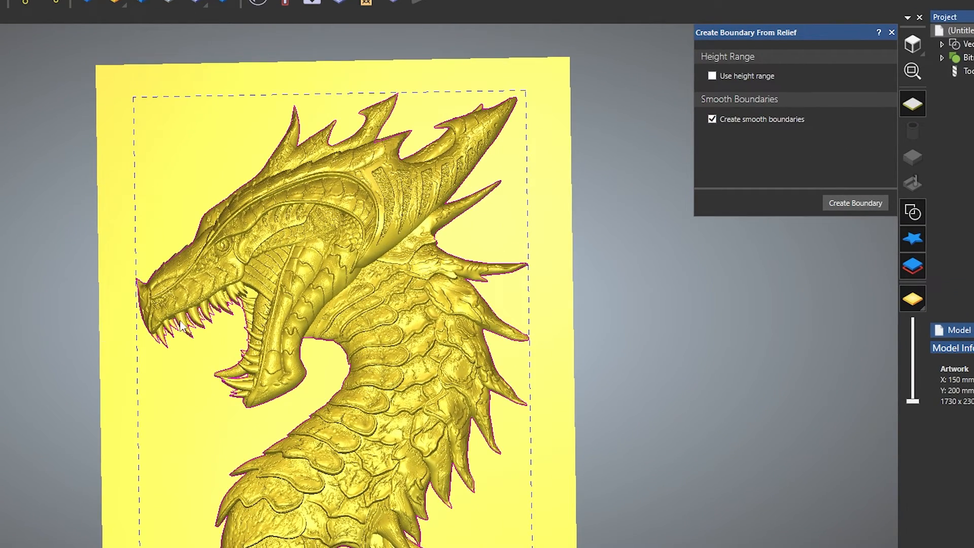
scroll(173, 325, up, 2)
scroll(170, 325, up, 2)
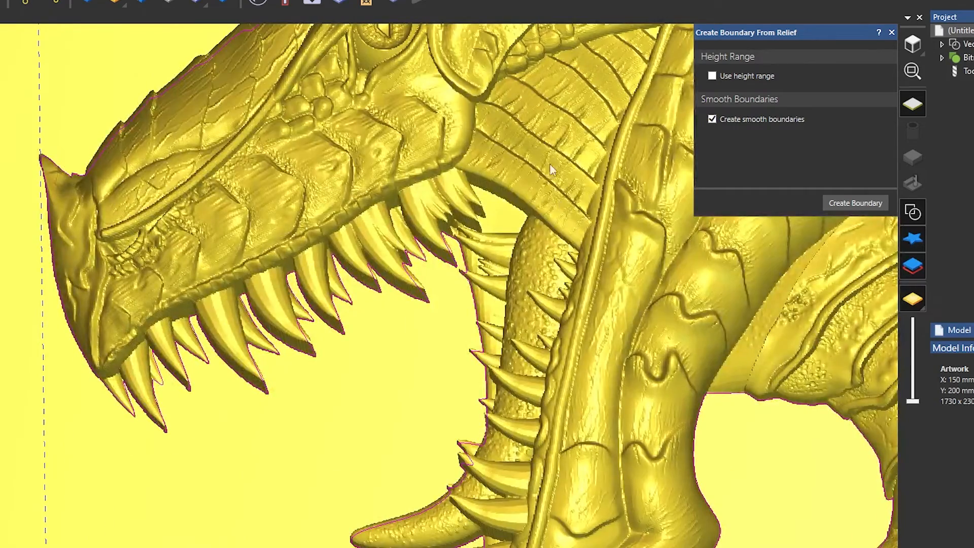
scroll(491, 239, down, 3)
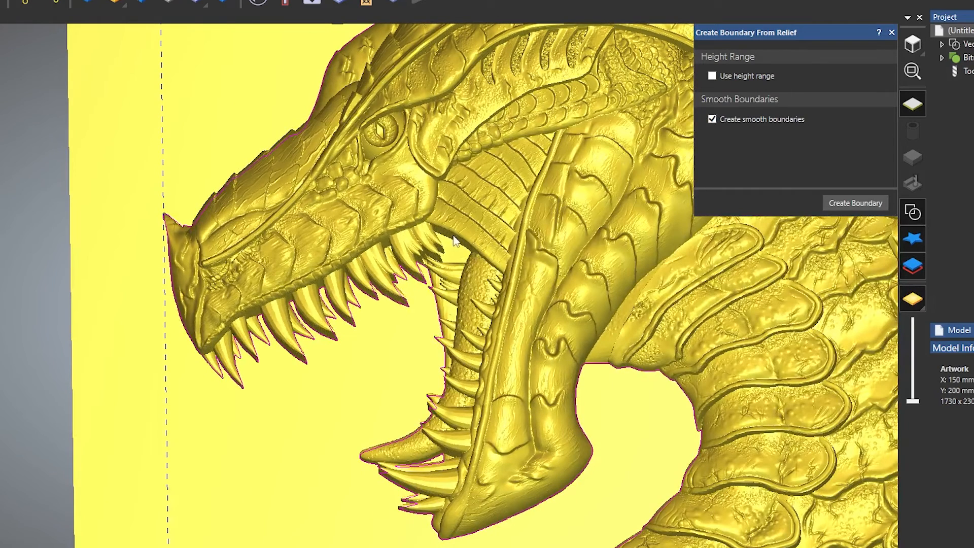
- Enable the height range, create a smooth boundary limited by minimum height only, and inspect it around the jaw
click(712, 76)
drag(782, 96, 738, 93)
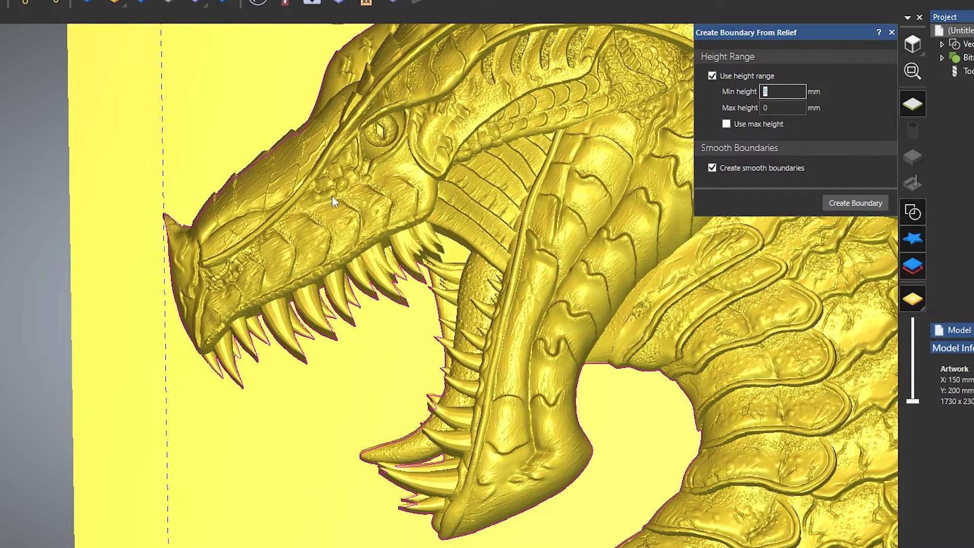
scroll(332, 196, down, 2)
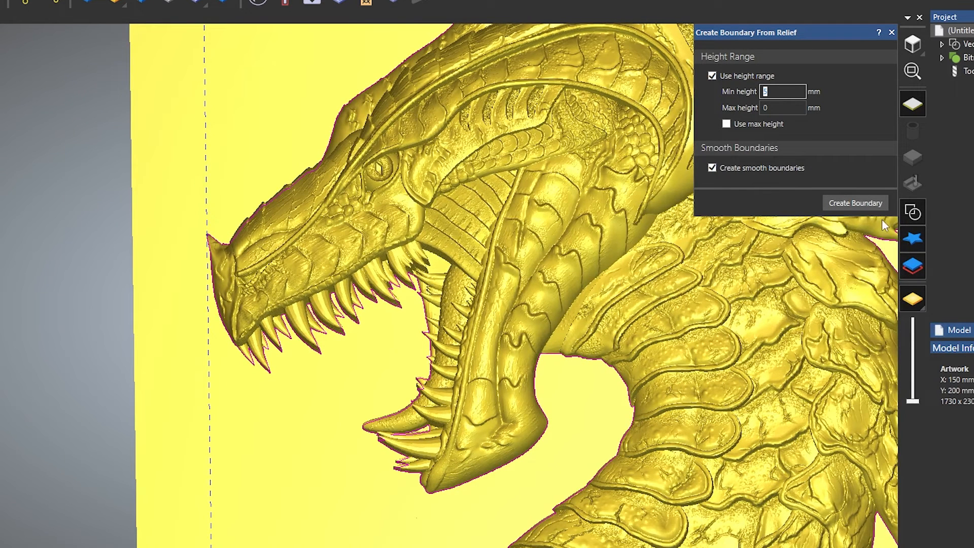
click(848, 202)
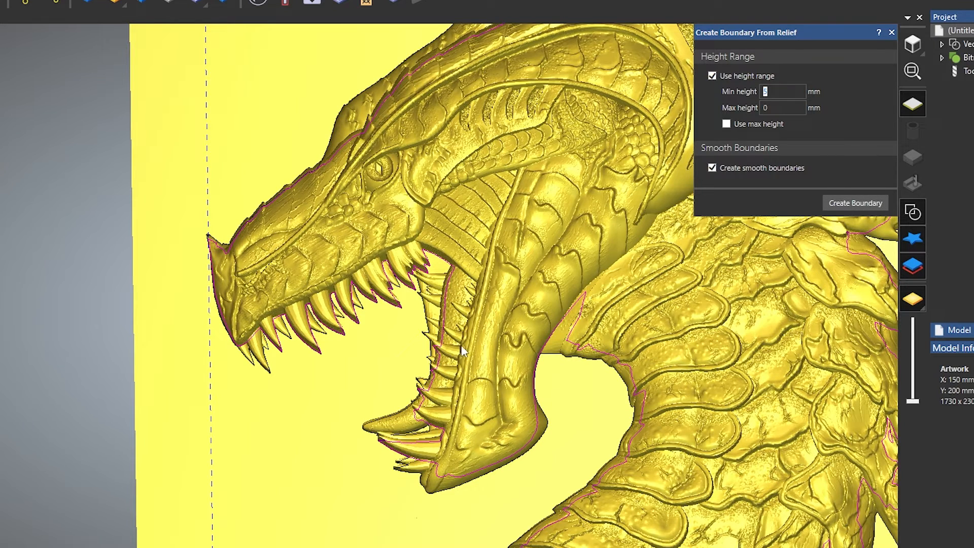
scroll(417, 443, up, 2)
scroll(417, 443, up, 1)
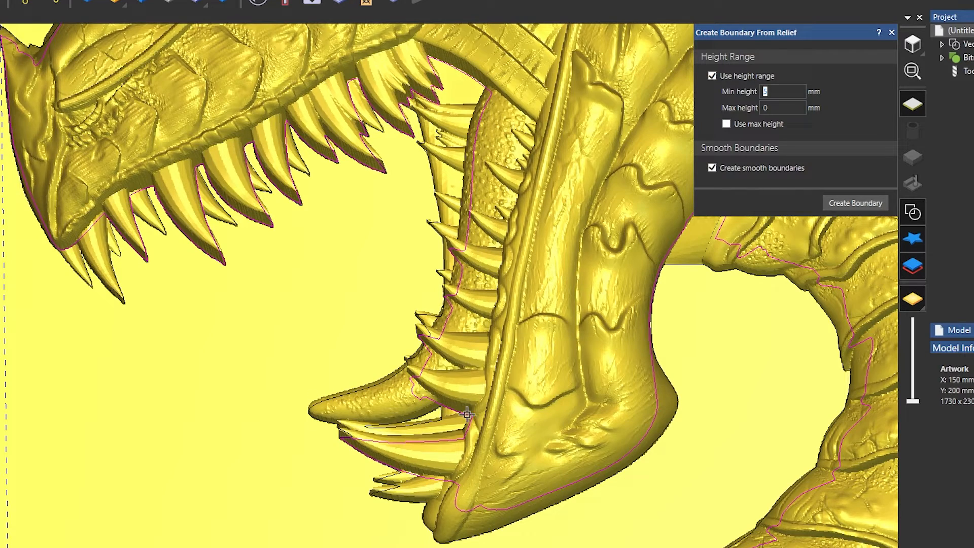
scroll(596, 407, down, 2)
scroll(597, 408, down, 2)
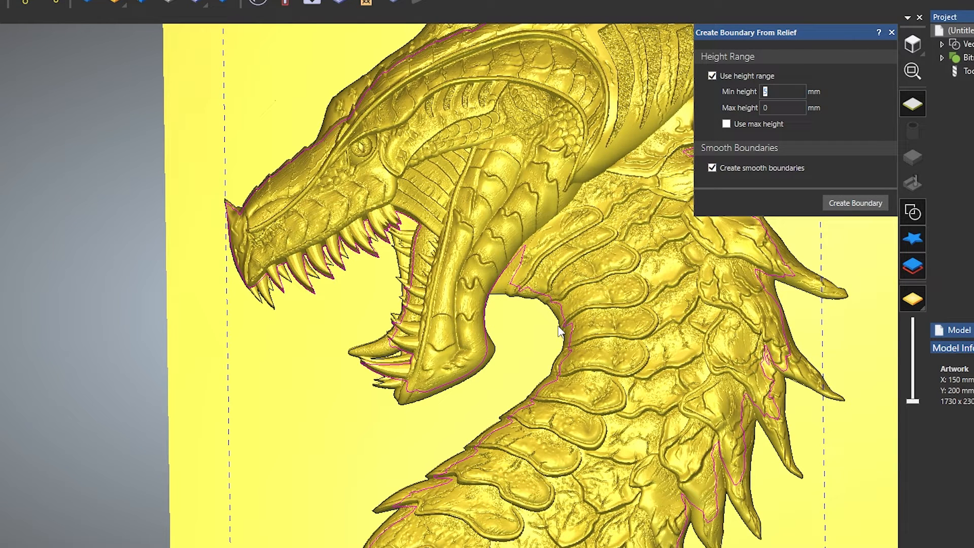
- Delete the height-limited boundary vector and inspect the full relief boundary around the dragon's teeth and jaw
key(Delete)
scroll(385, 340, up, 2)
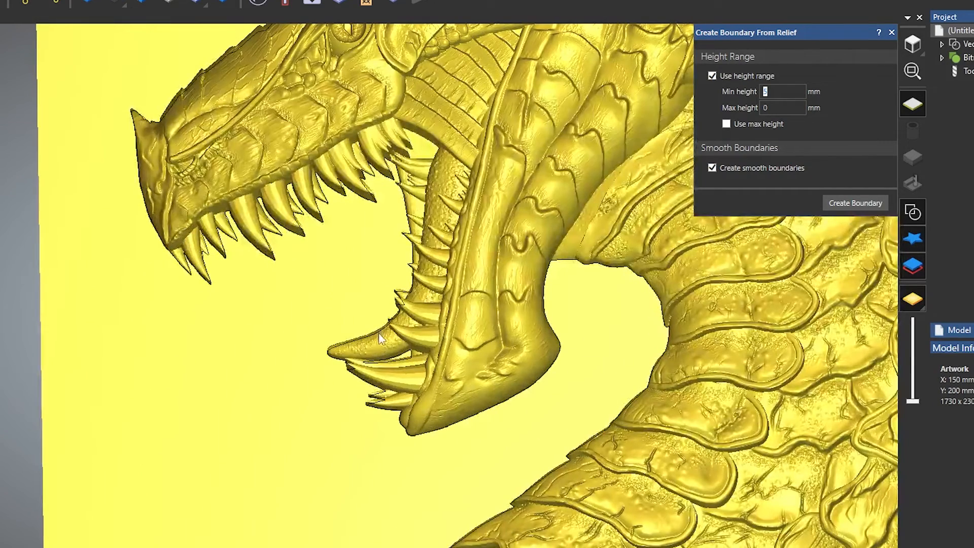
scroll(416, 371, up, 2)
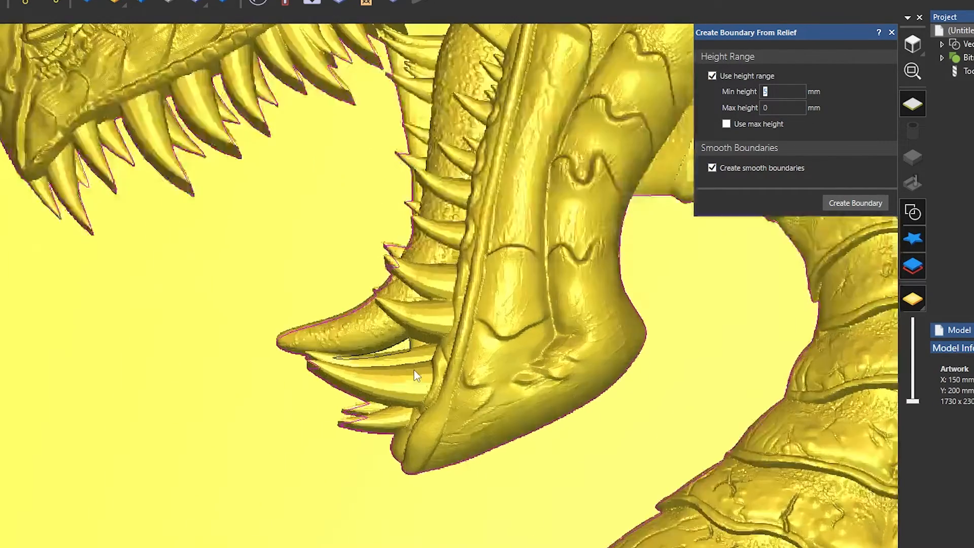
- Delete the small closed vector between the lower jaw's teeth, leaving only the dragon's outer boundary
scroll(415, 375, up, 1)
click(334, 355)
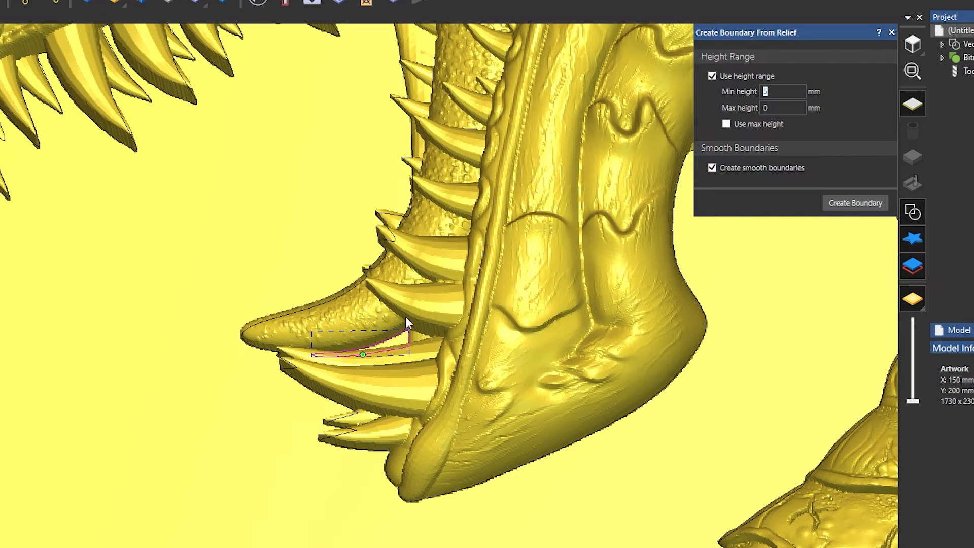
scroll(400, 321, down, 2)
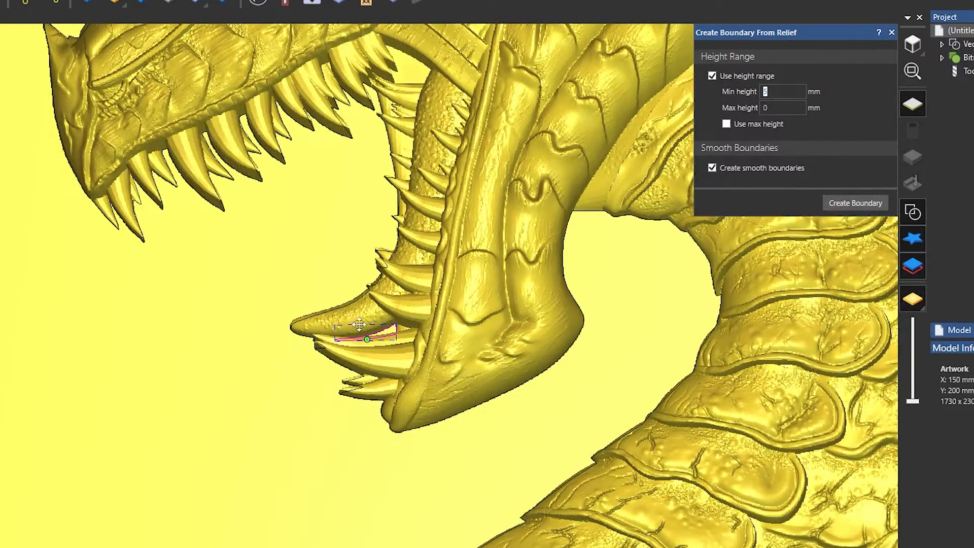
key(Delete)
scroll(367, 299, down, 3)
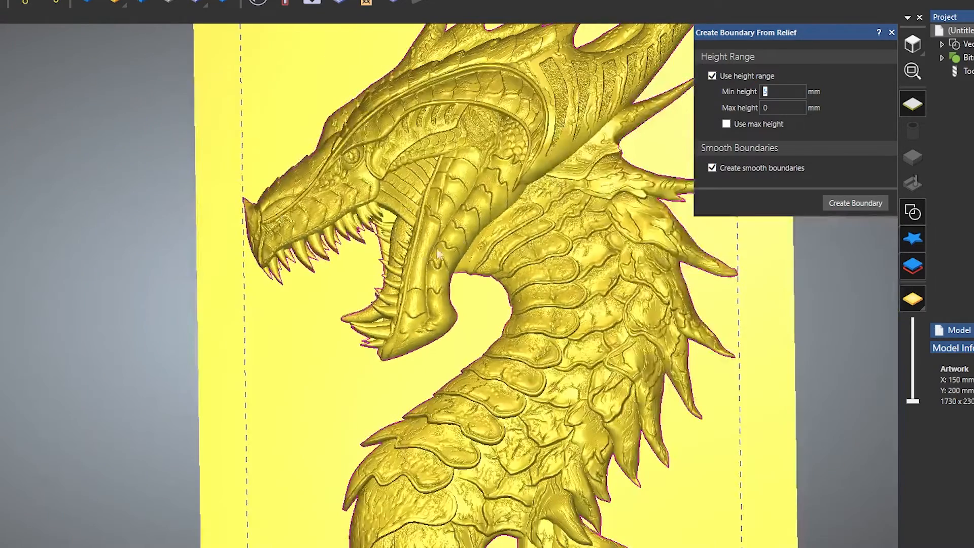
scroll(510, 193, down, 2)
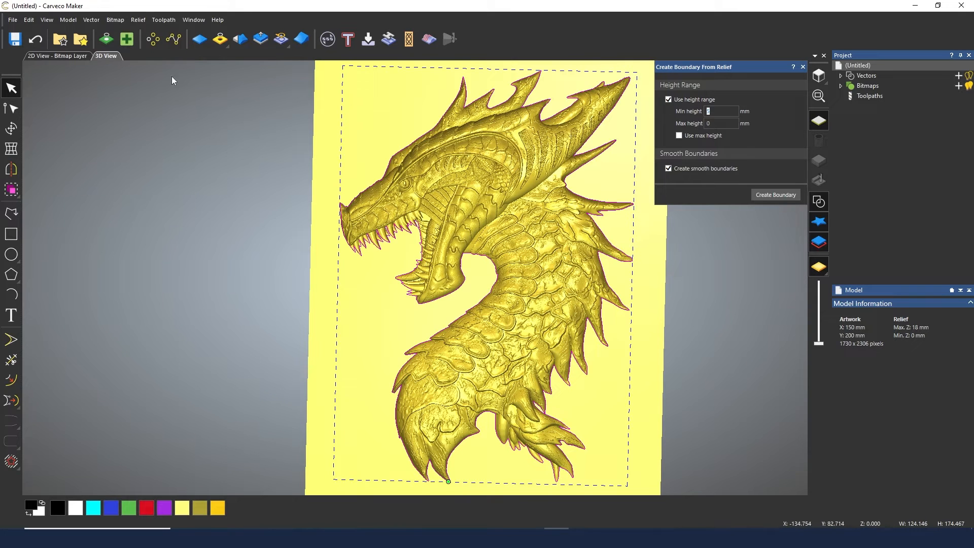
- Offset the dragon boundary outwards by 3 mm with radiused corners, deleting the original vector, and close the boundary creation settings
click(92, 21)
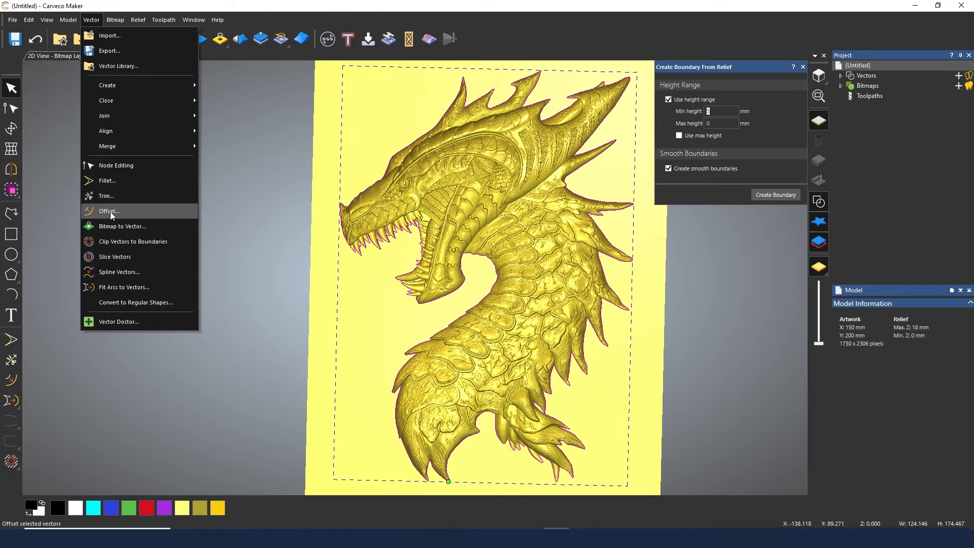
click(111, 212)
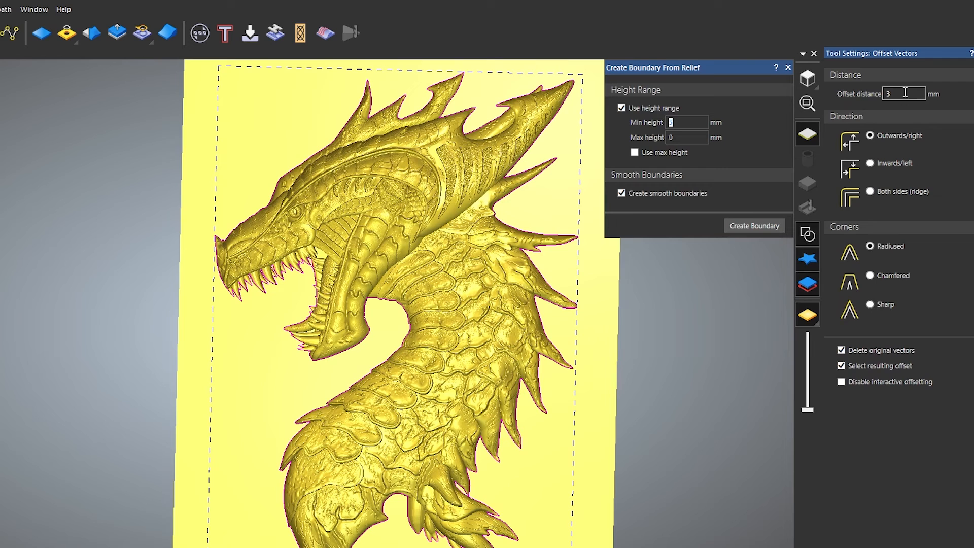
drag(905, 92, 882, 96)
key(Return)
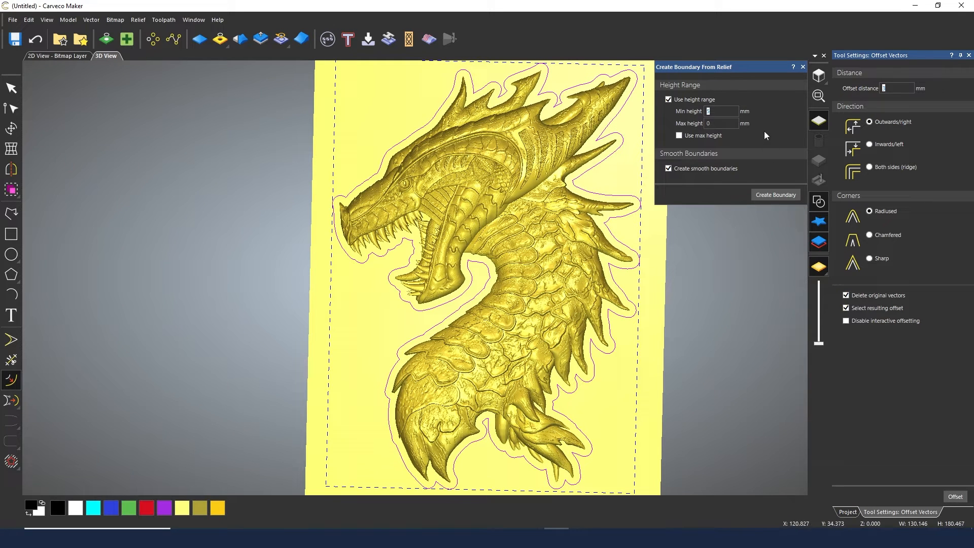
click(802, 67)
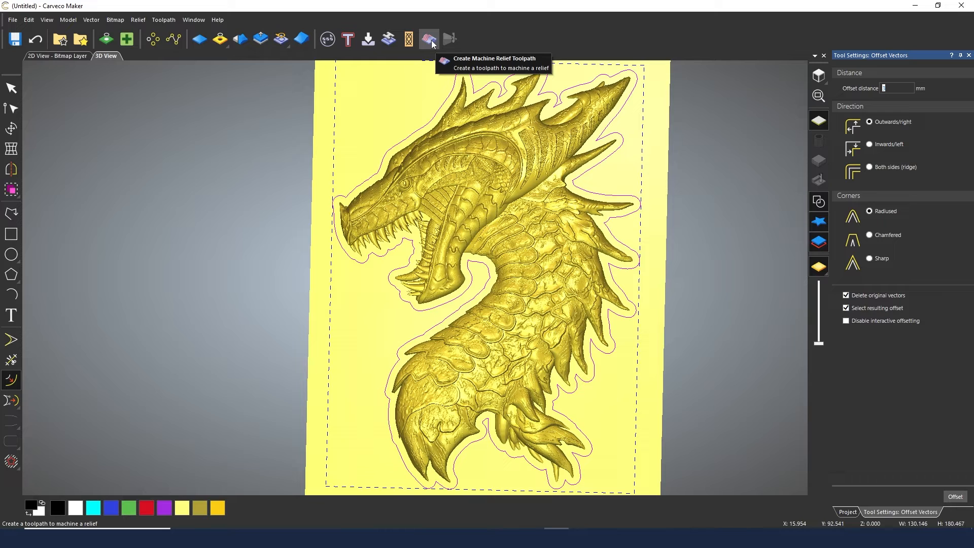
- Start a Machine Relief toolpath and set its area to machine to Selected Vectors, inside the vector
click(847, 512)
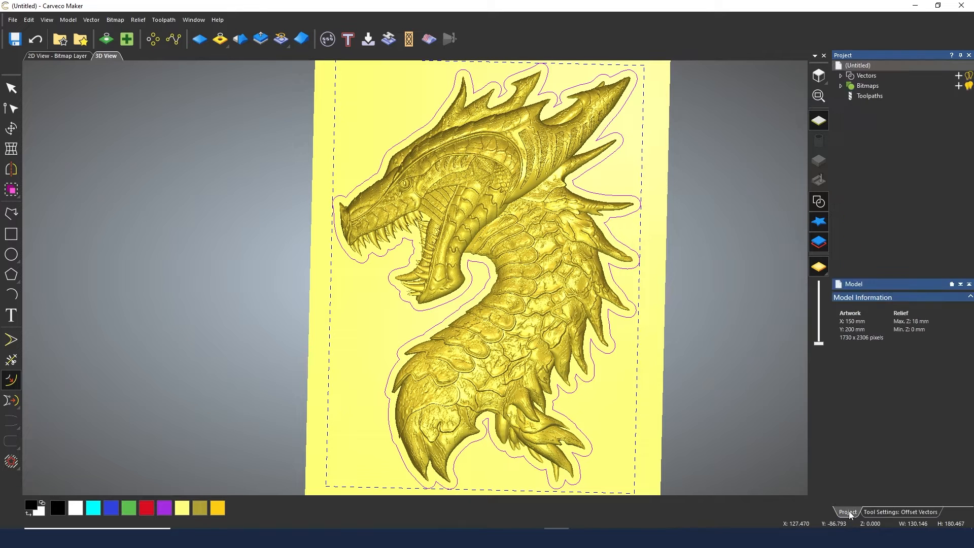
click(868, 99)
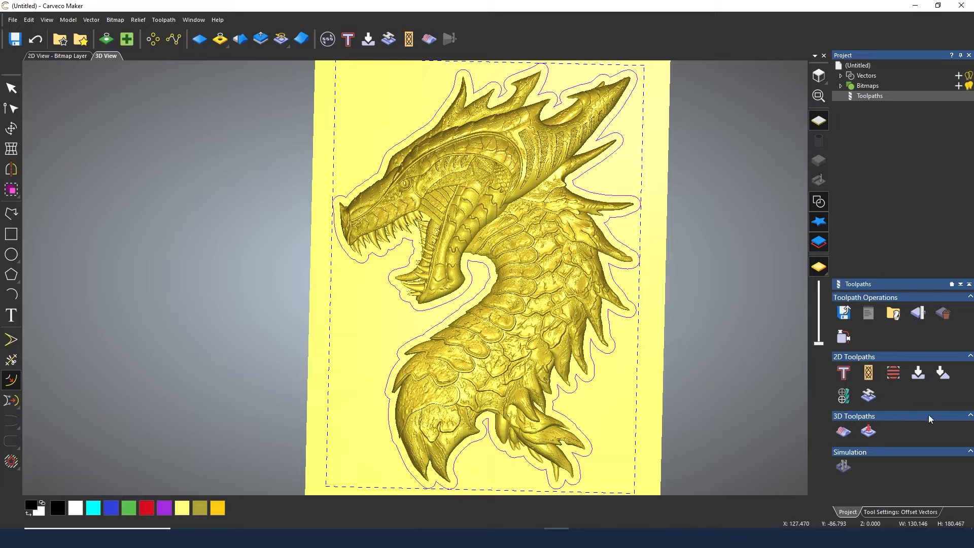
click(845, 431)
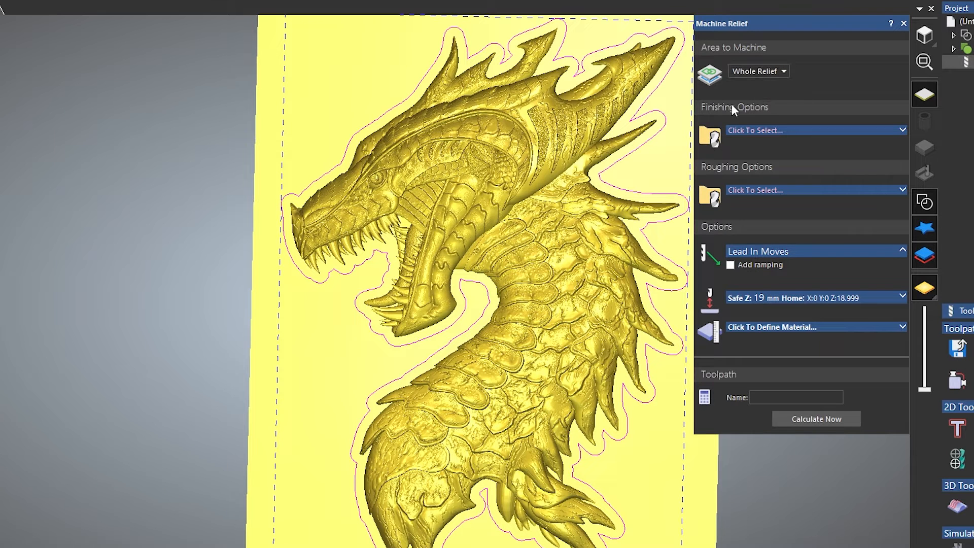
scroll(634, 152, down, 3)
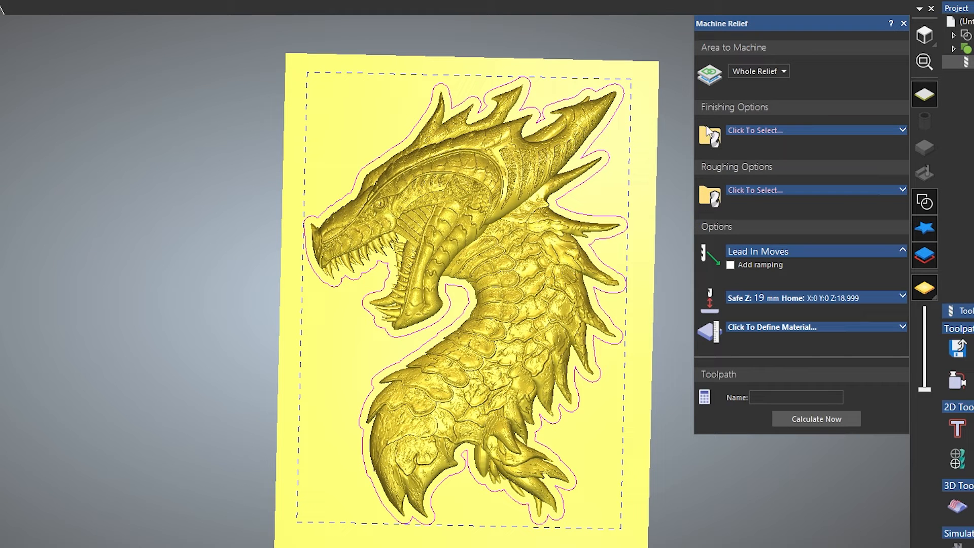
click(762, 71)
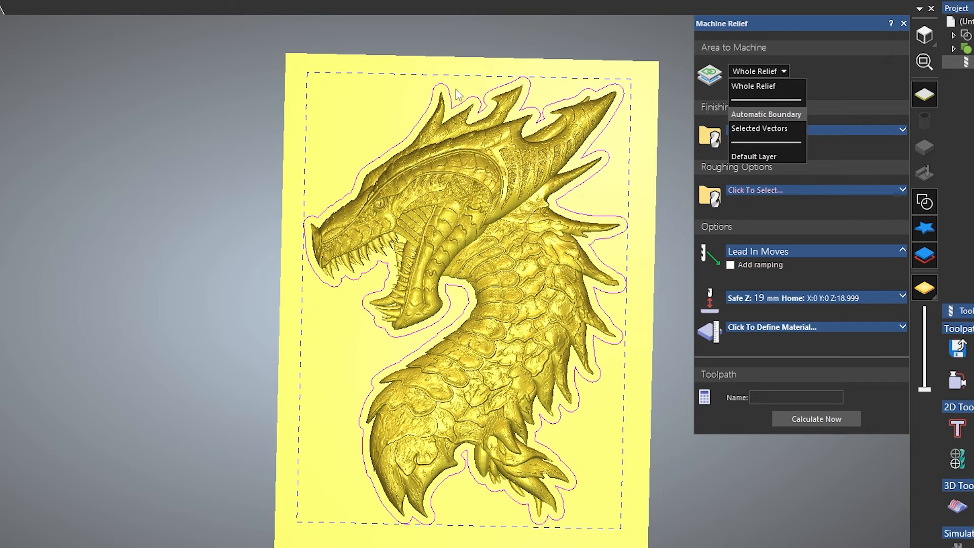
click(754, 130)
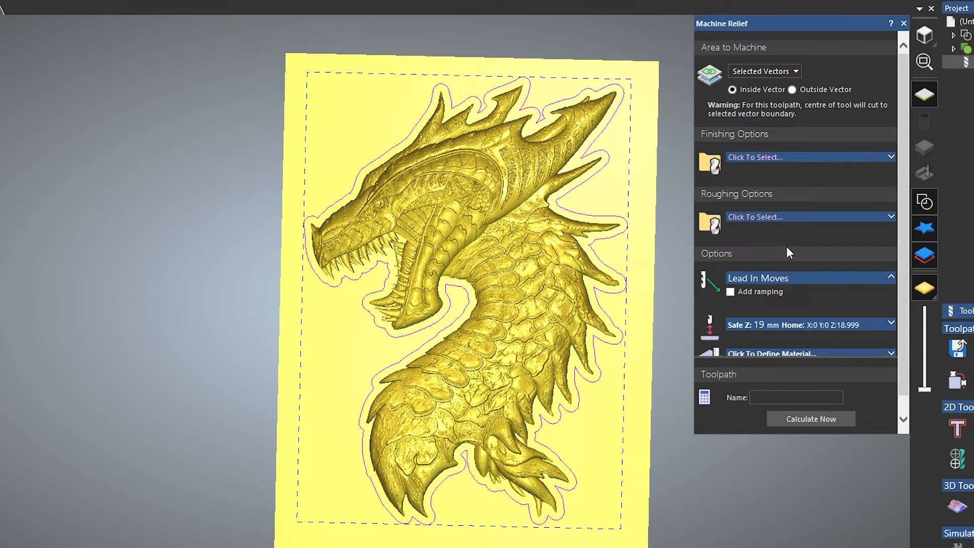
- Find the W01006 1.0mm TD Tapered Ball Nose 1/4" shank wood/MDF tool in the tool database for finishing
click(781, 156)
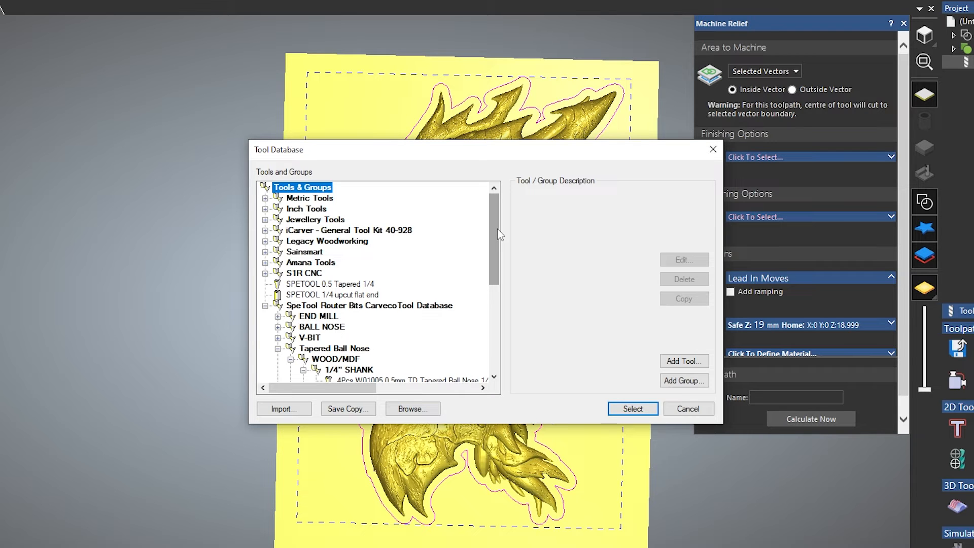
drag(498, 229, 496, 263)
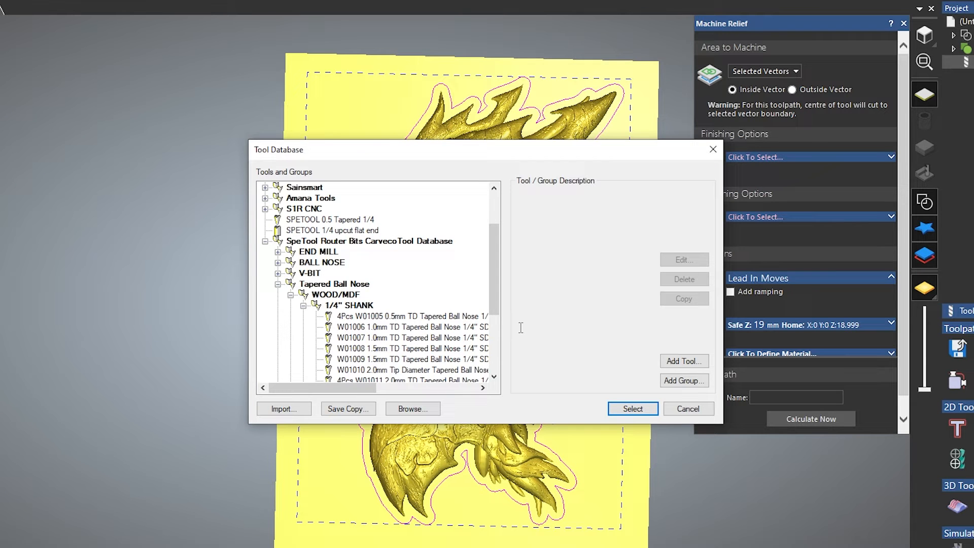
scroll(502, 274, down, 2)
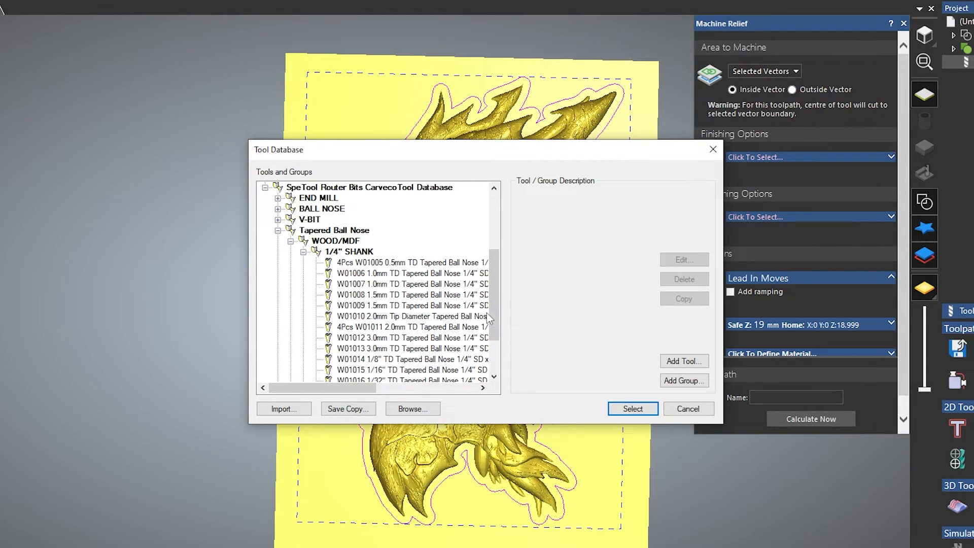
click(384, 275)
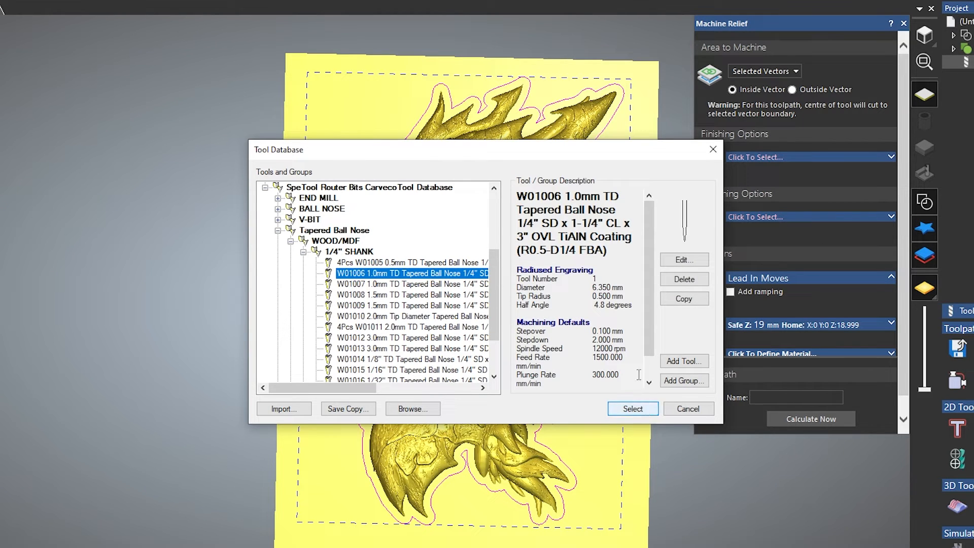
- Review the tapered ball nose's stepover size and percentage in its tool definition, and assign it as the finishing tool
click(685, 259)
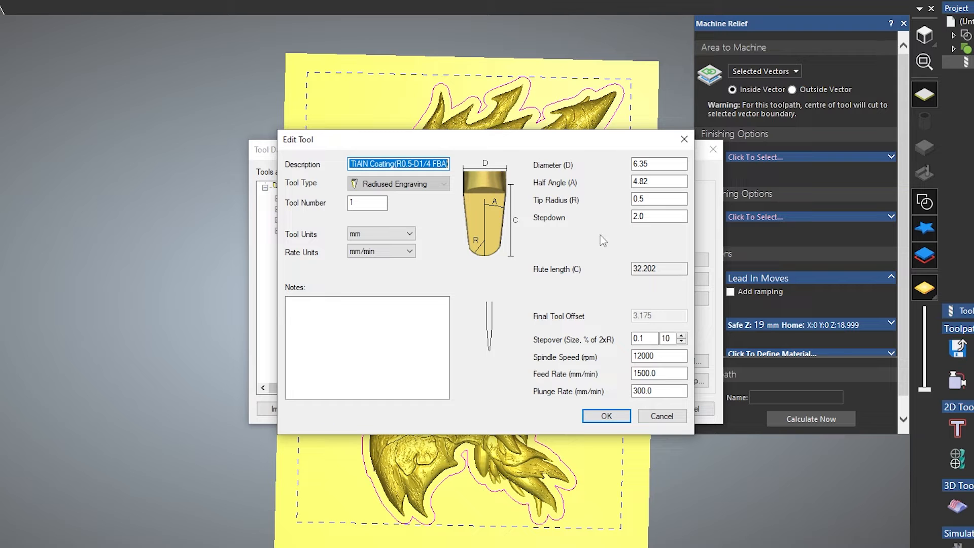
click(646, 339)
double_click(645, 339)
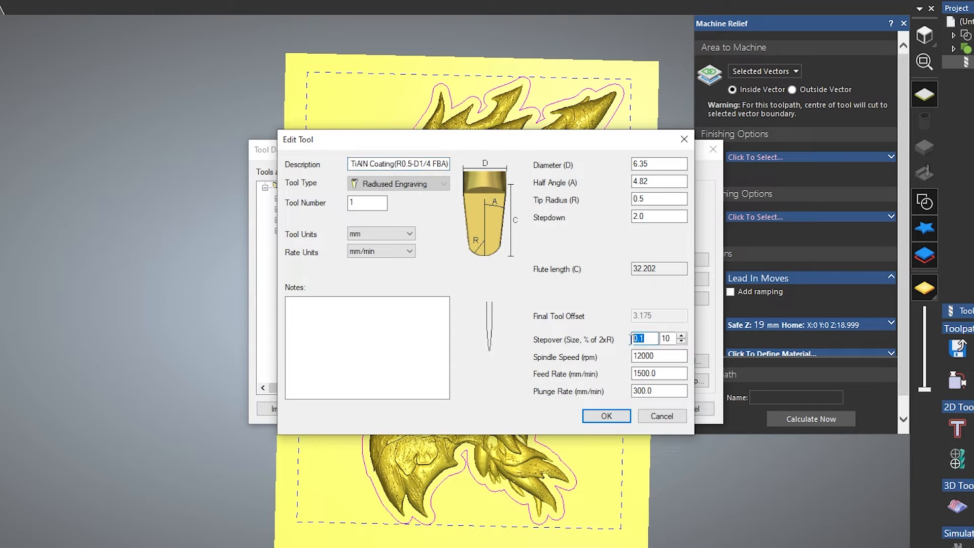
double_click(665, 339)
click(607, 420)
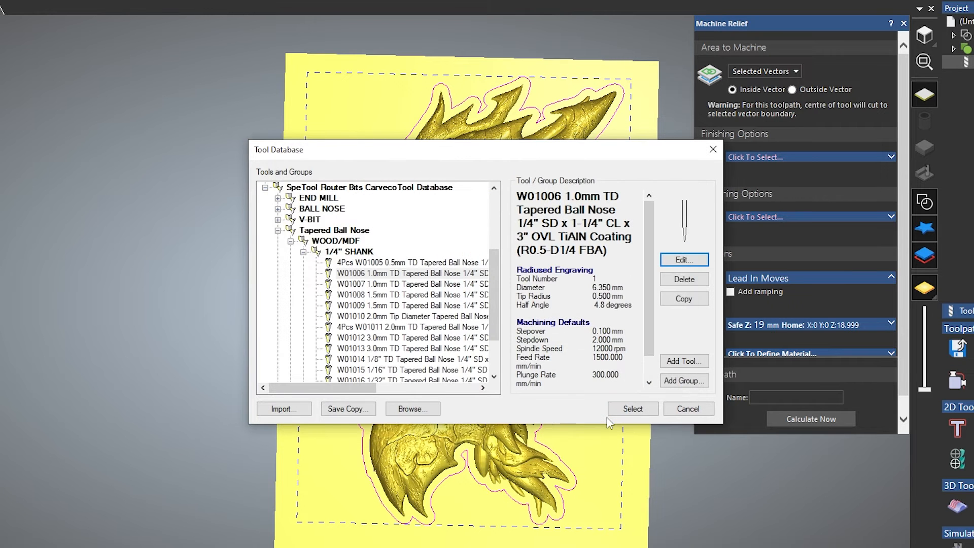
click(629, 409)
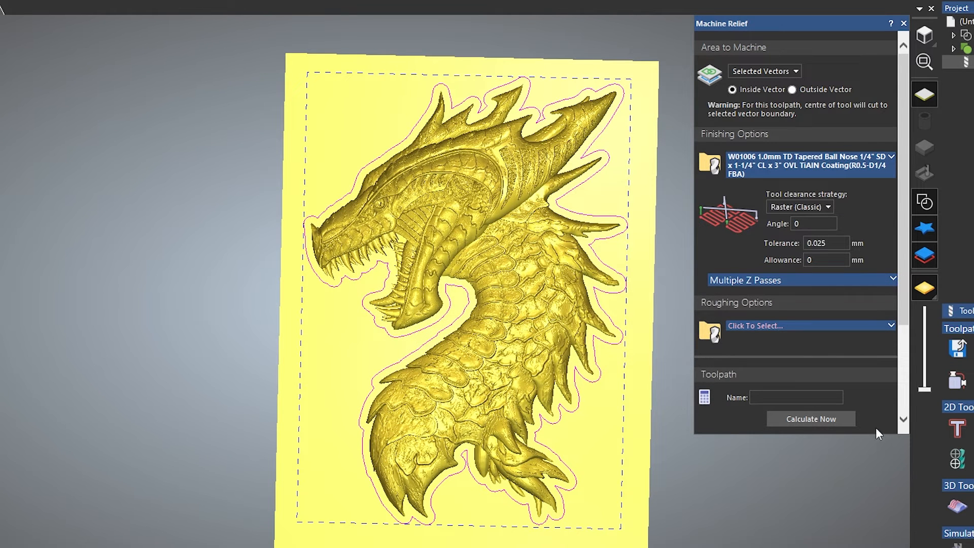
- Set the finishing tool's feed rate to 2000 mm/min and check its stepover and stepdown
drag(875, 434, 875, 547)
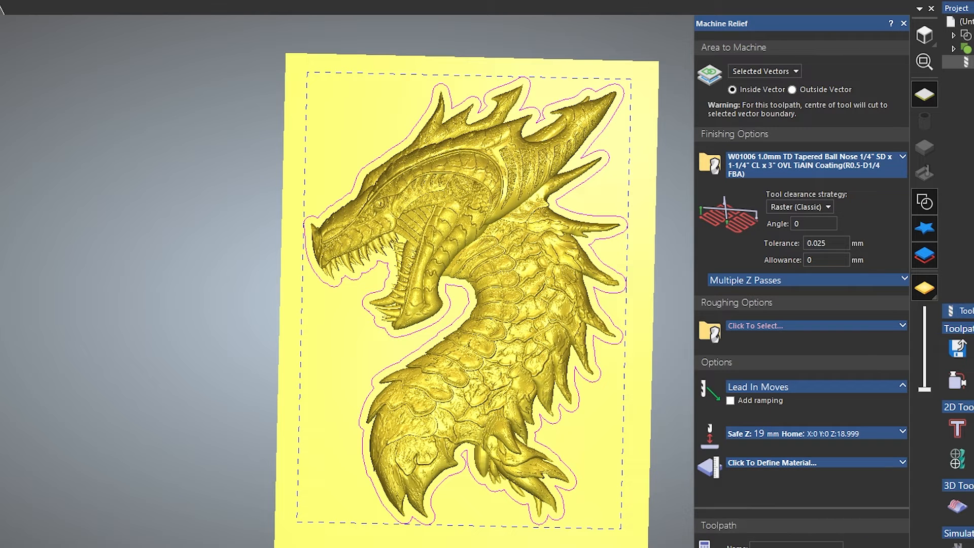
click(860, 164)
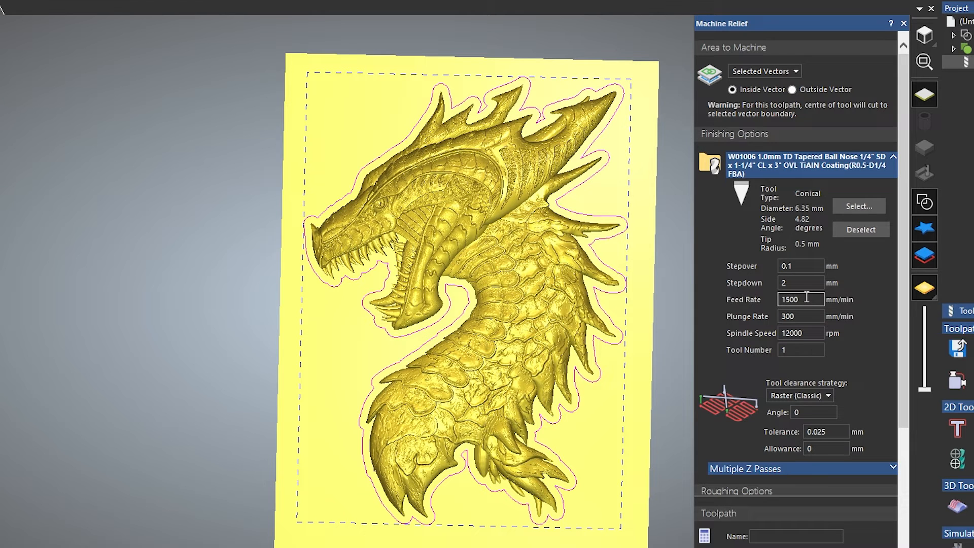
drag(795, 264, 775, 264)
click(802, 303)
double_click(799, 298)
text(2000)
click(818, 279)
drag(790, 283, 779, 284)
- Compare the tool clearance strategies available for Selected Vectors and Whole Relief, and return the machining area to Selected Vectors
drag(905, 265, 877, 355)
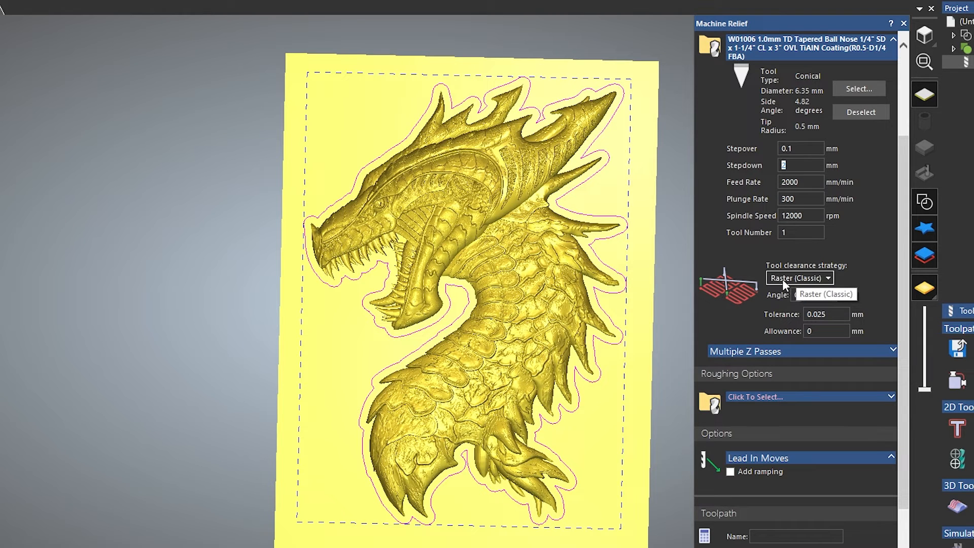
click(824, 278)
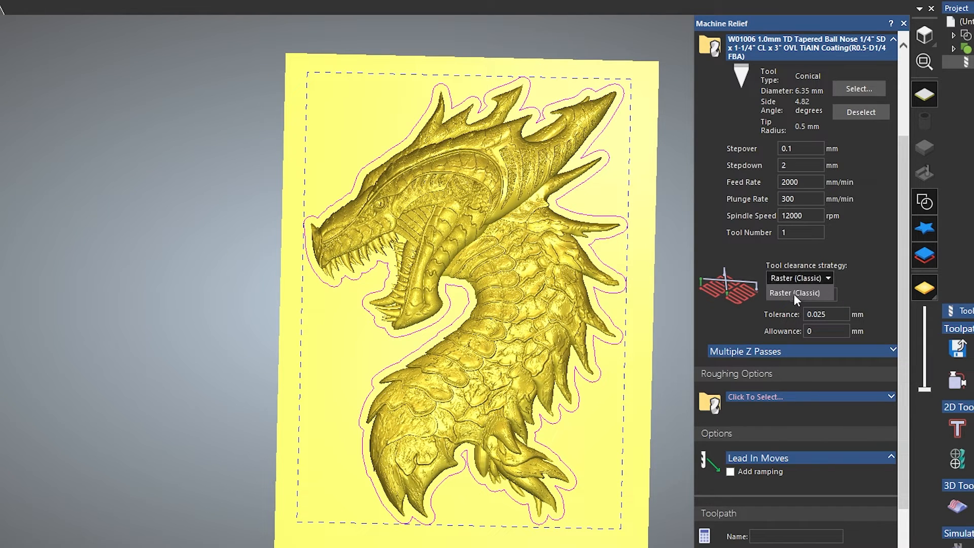
click(906, 324)
drag(905, 319, 906, 233)
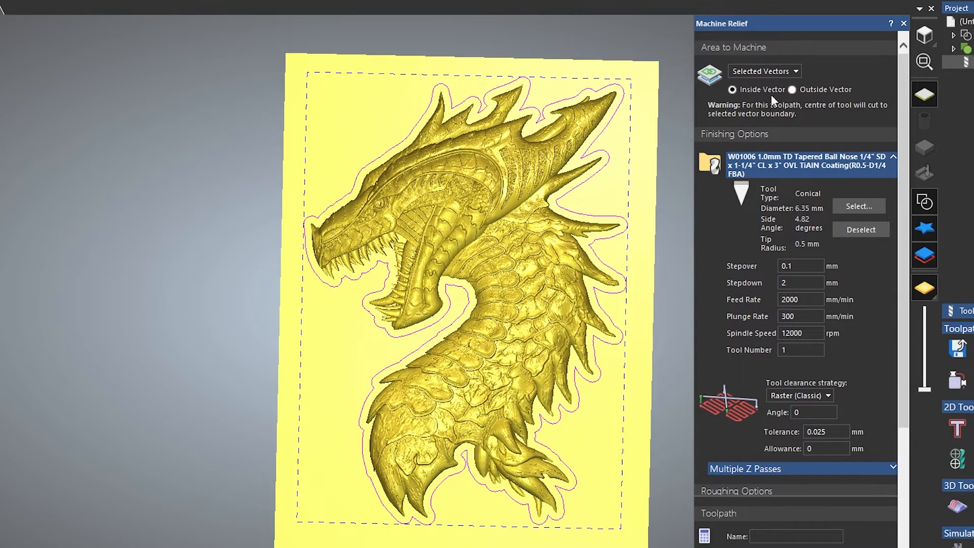
click(770, 68)
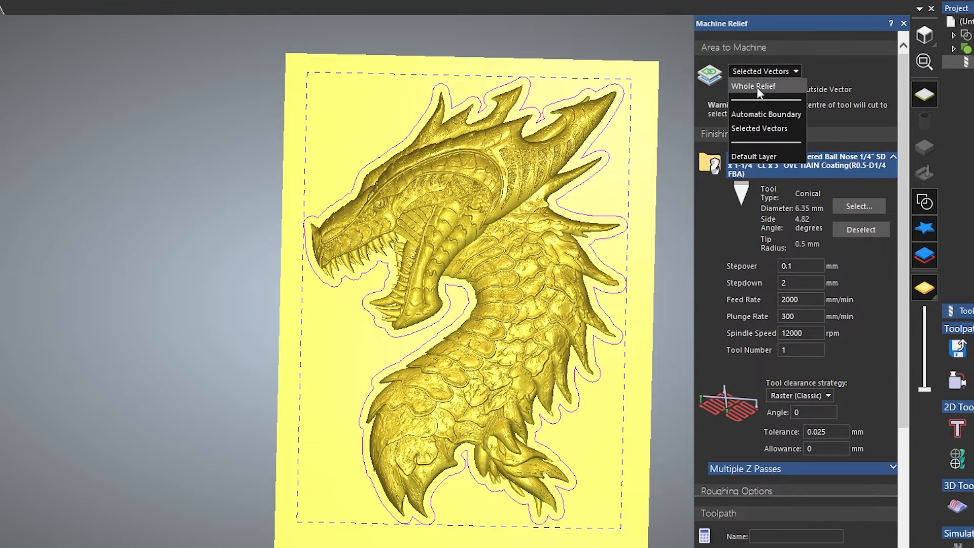
click(757, 88)
scroll(909, 152, down, 2)
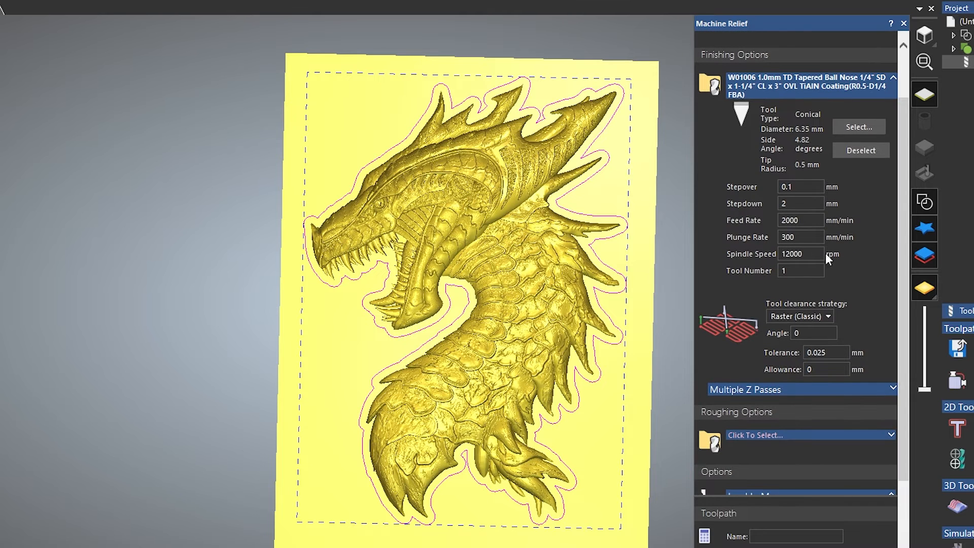
click(797, 319)
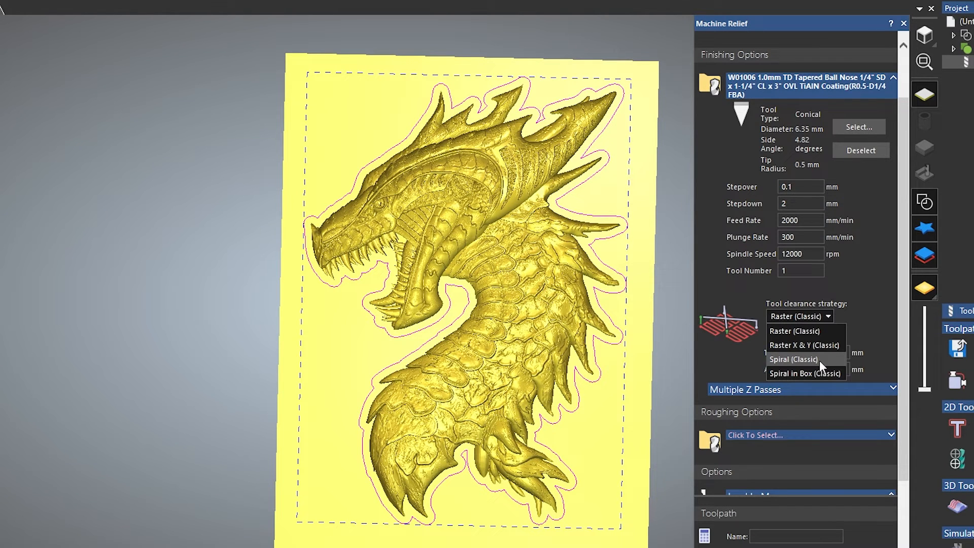
drag(906, 347, 912, 301)
click(768, 71)
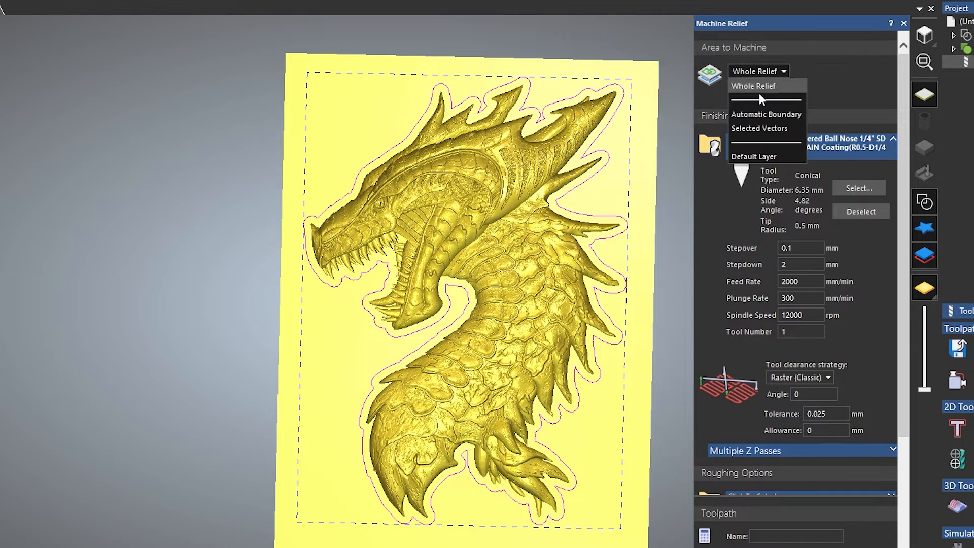
click(757, 126)
- Set the finishing pass's Raster (Classic) angle to 45 degrees and review the remaining toolpath options
scroll(908, 235, down, 3)
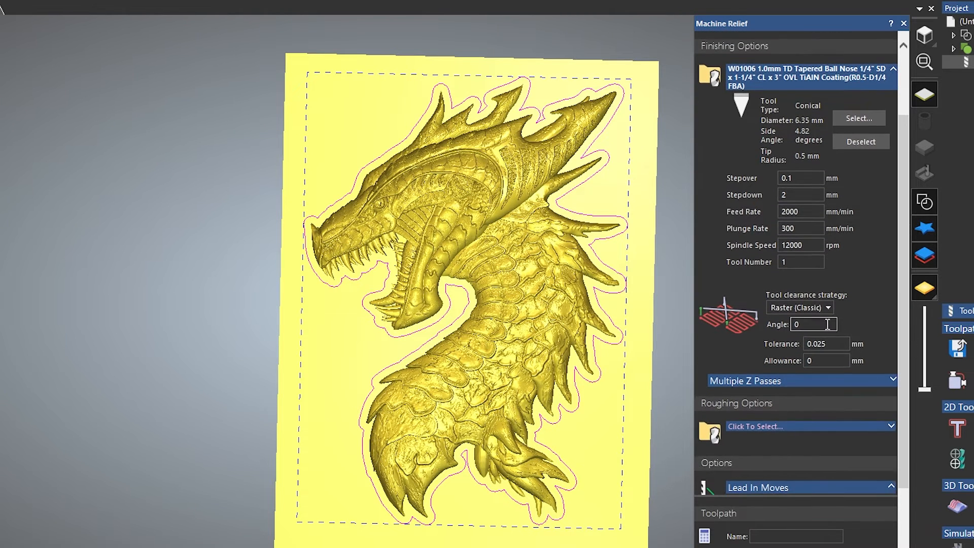
click(814, 323)
text(45)
click(870, 309)
scroll(905, 335, down, 3)
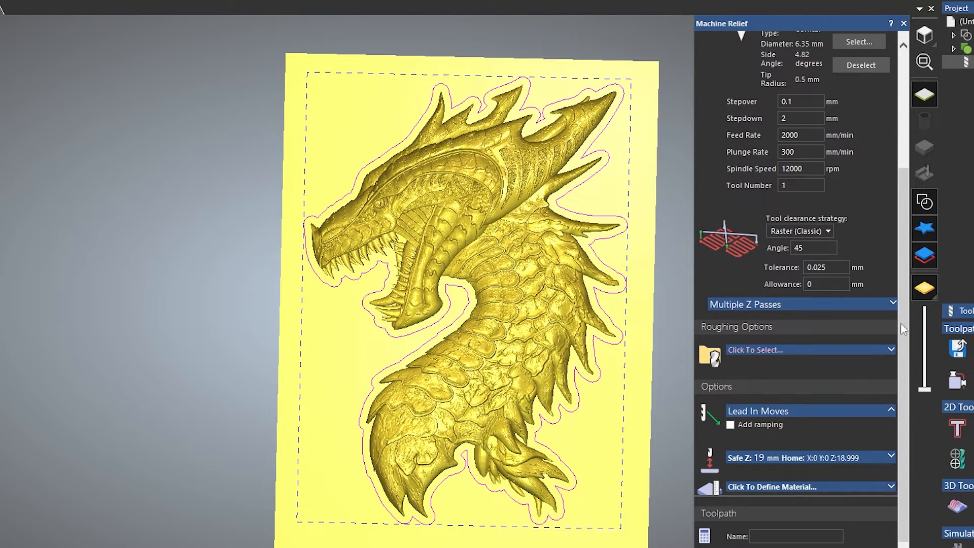
- Review the finishing pass's Multiple Z Passes settings and close them again
scroll(755, 284, down, 1)
click(777, 293)
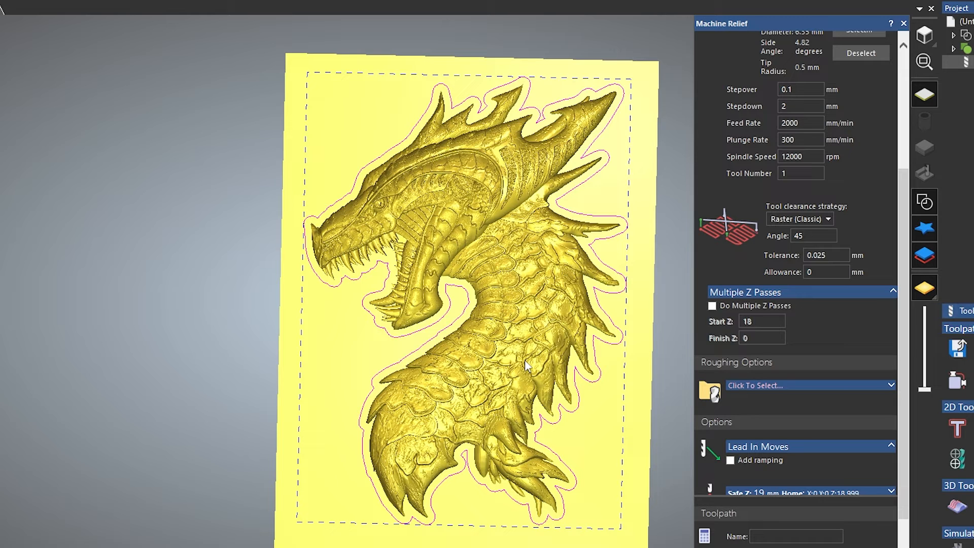
click(893, 291)
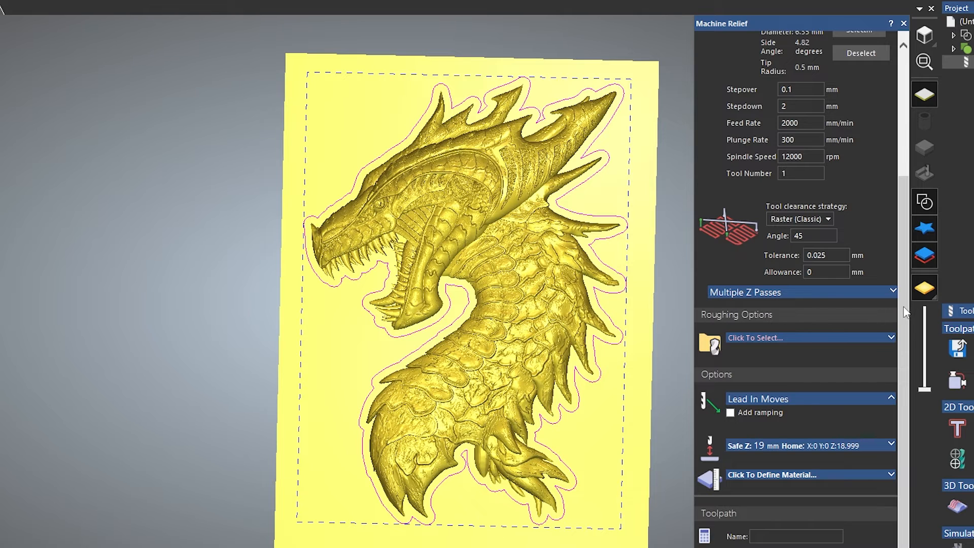
- Assign the SPETOOL 1/4 upcut flat end from the tool database as the roughing tool
click(767, 337)
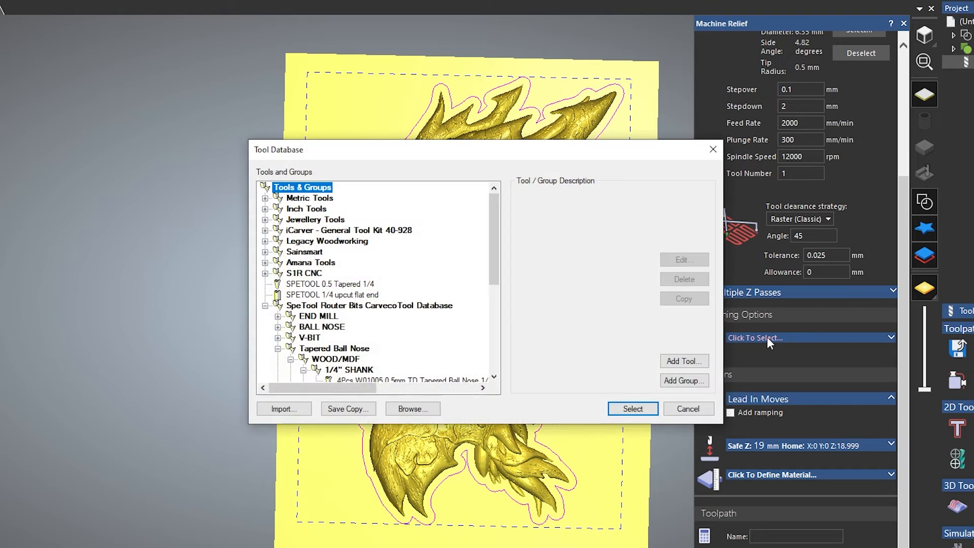
click(345, 295)
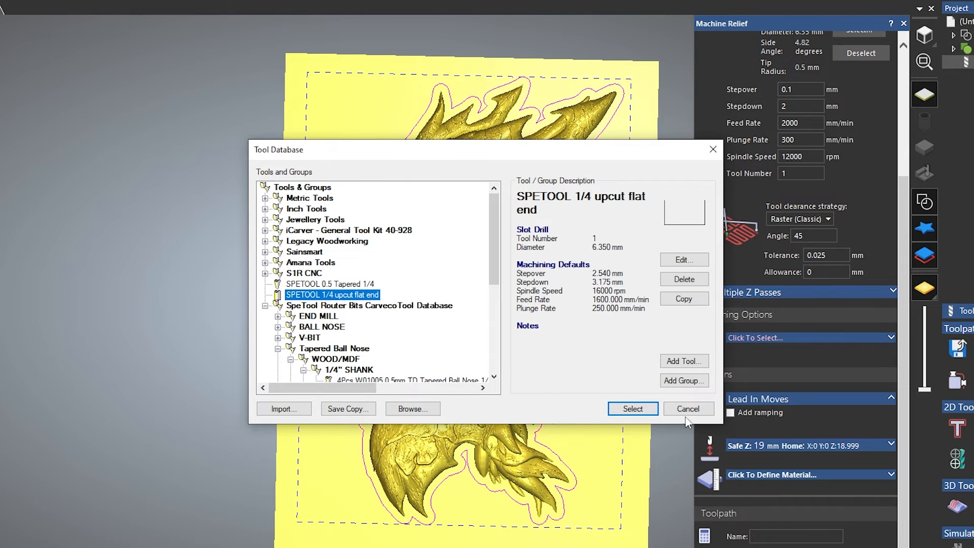
click(632, 409)
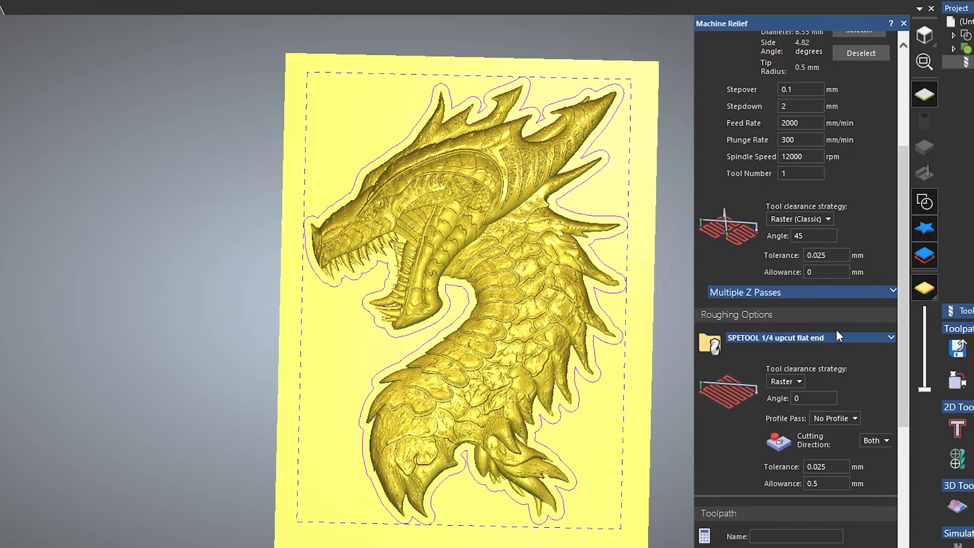
- Review the roughing pass's clearance strategy, allowance and Z slices, along with the flat end mill's stepover, stepdown and feed values
drag(906, 349, 880, 418)
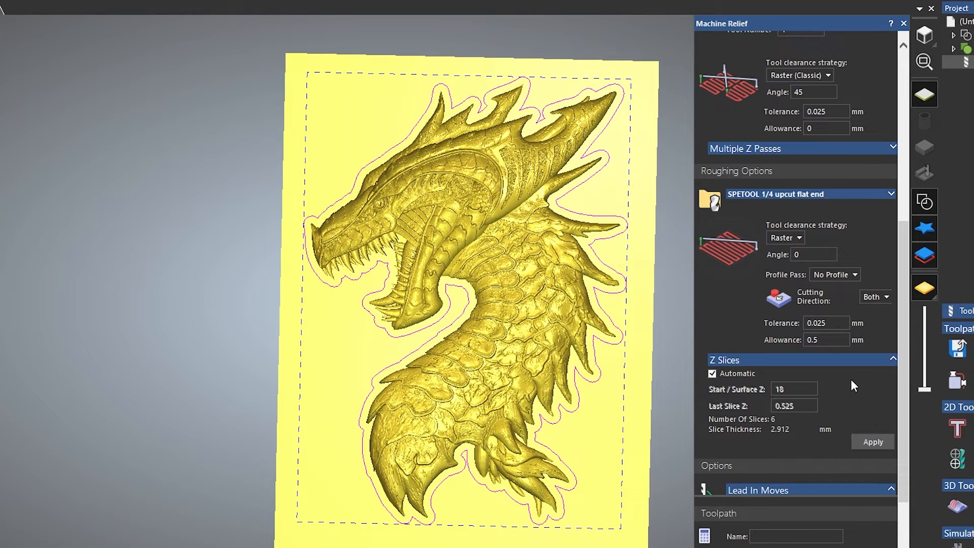
click(792, 237)
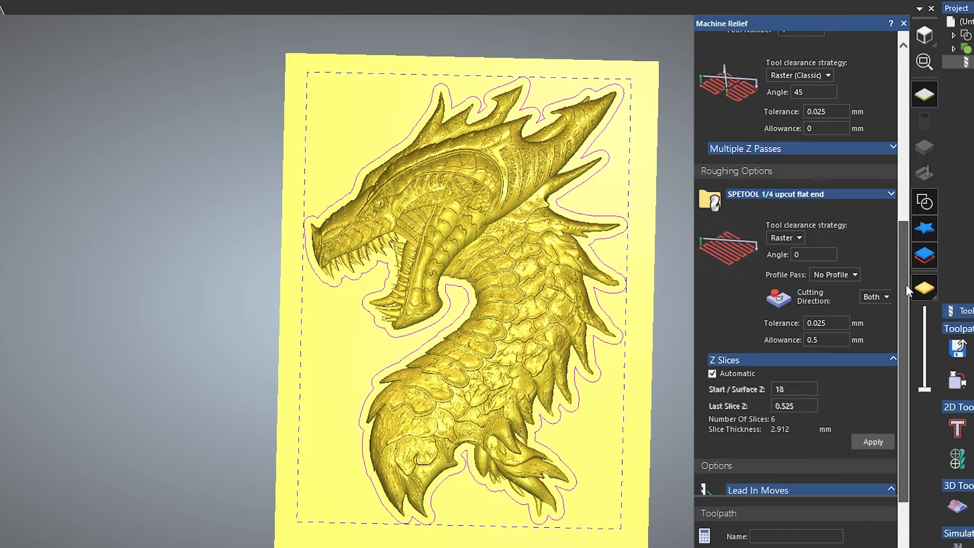
scroll(897, 310, down, 1)
click(819, 285)
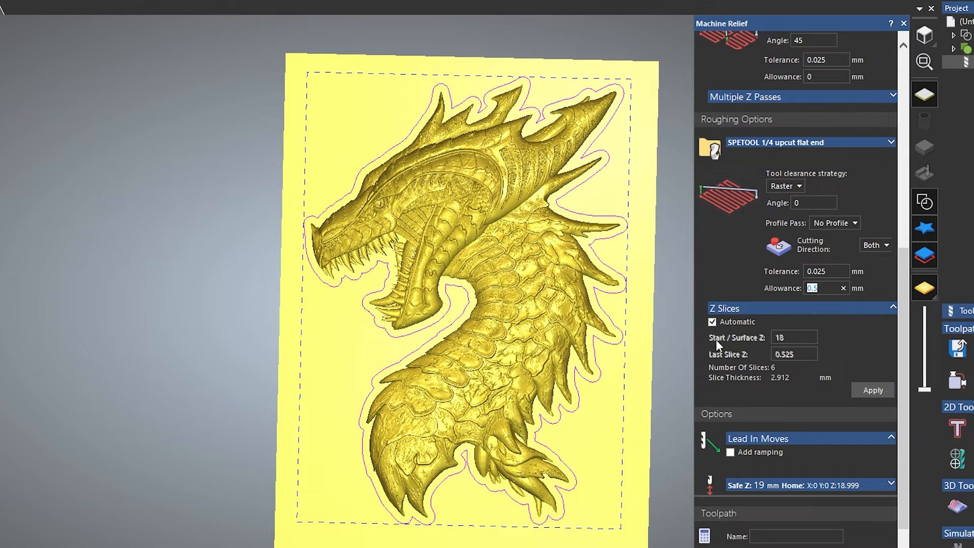
click(799, 141)
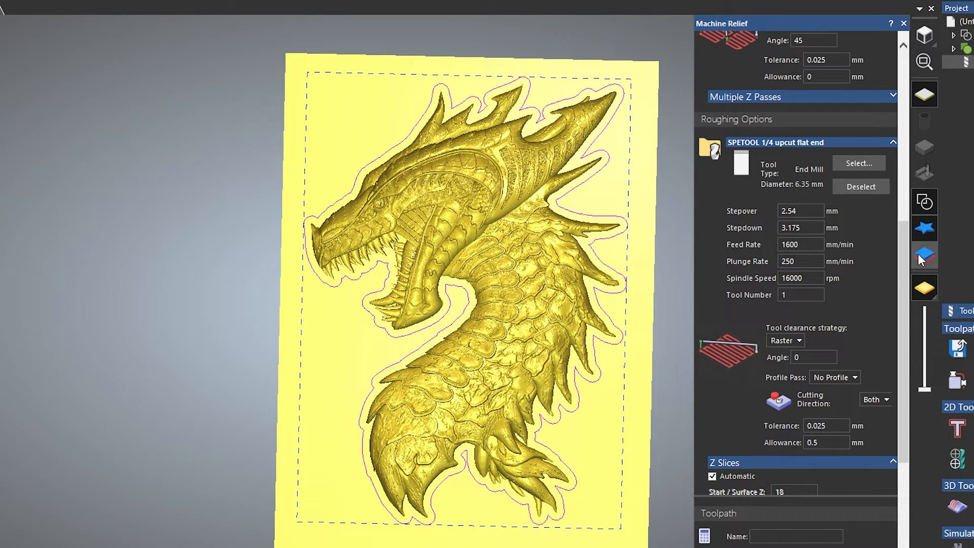
drag(906, 255, 902, 306)
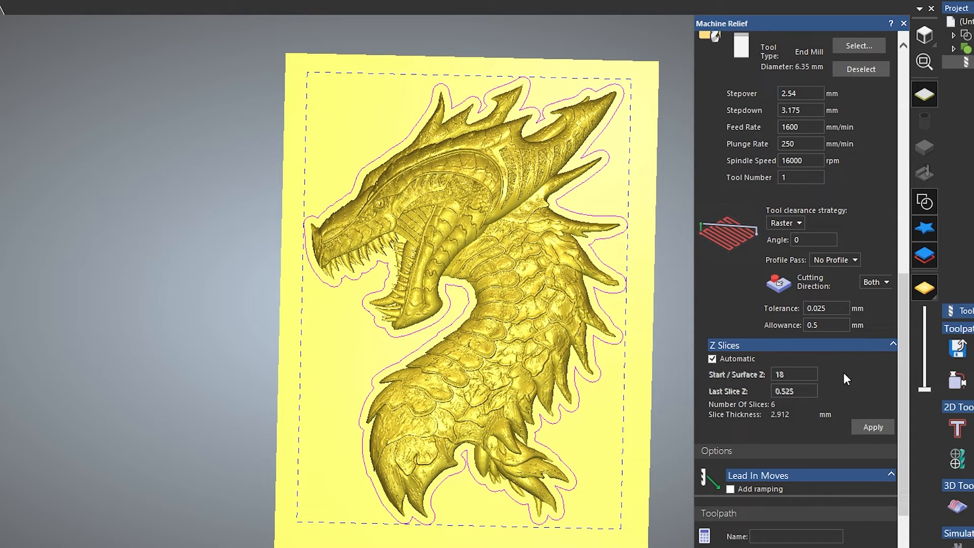
scroll(903, 356, down, 1)
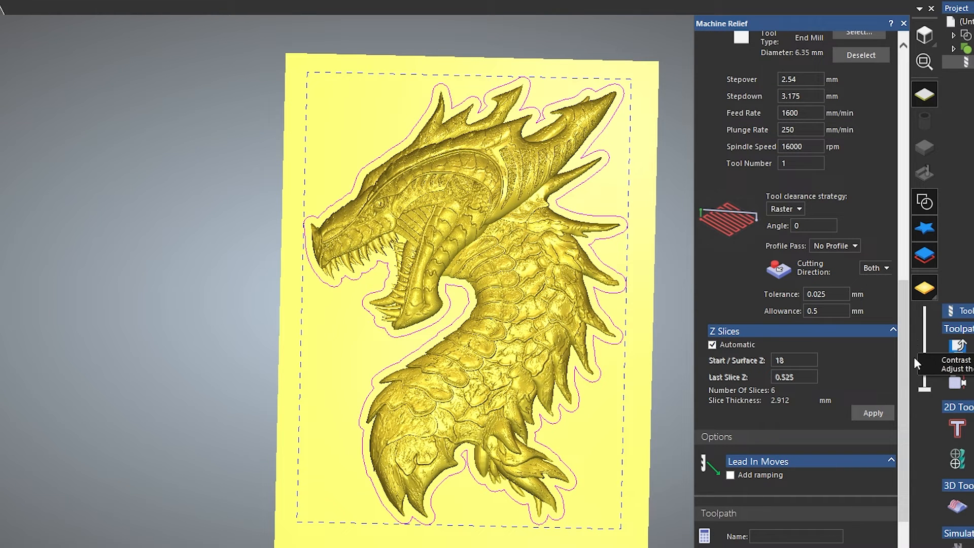
- Set the toolpath's Safe Z to 5 mm and its Home Z to 10 mm
scroll(893, 428, down, 3)
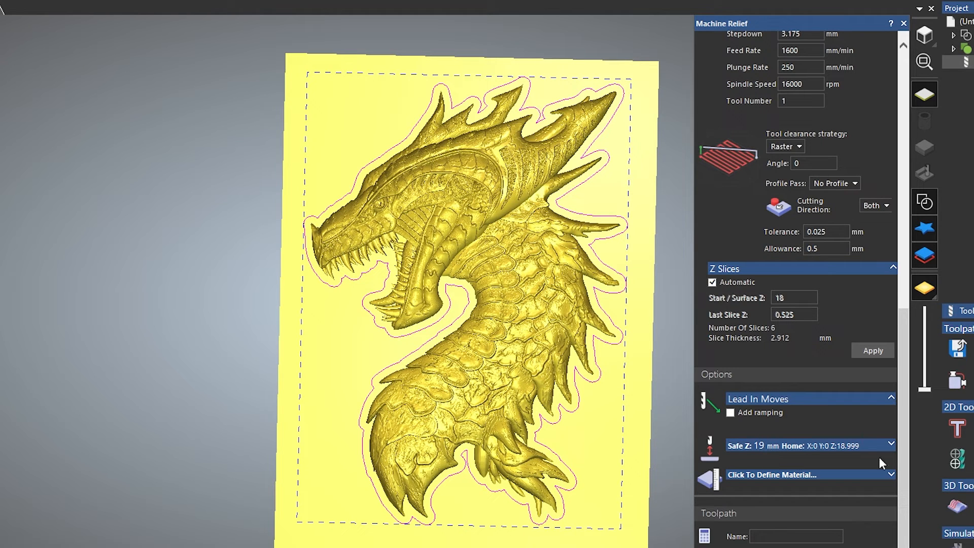
click(891, 444)
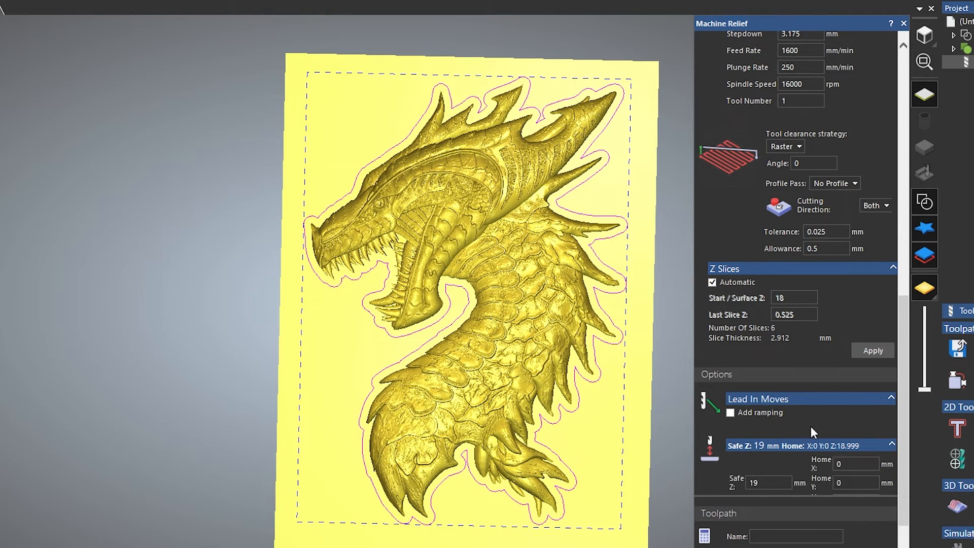
scroll(810, 427, down, 3)
double_click(763, 420)
text(5)
double_click(876, 437)
text(10)
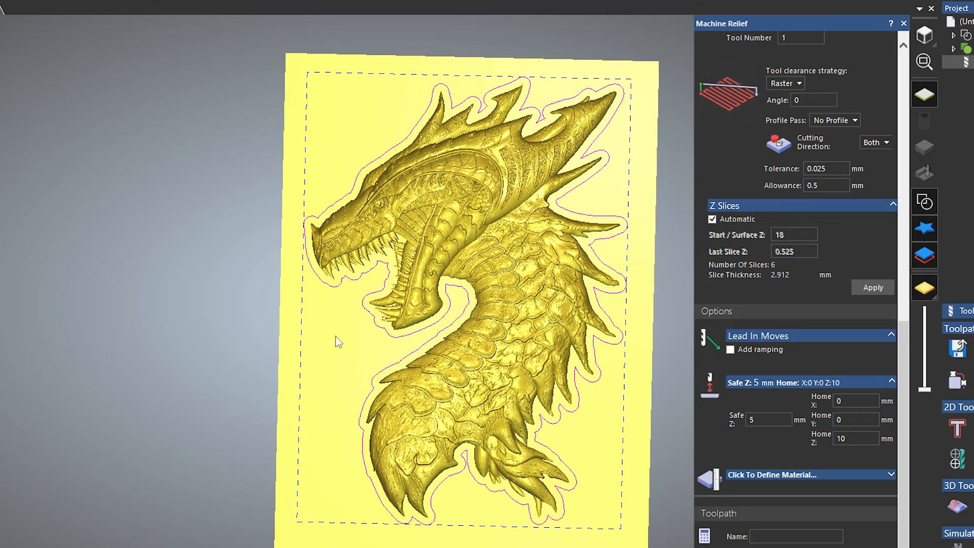
- Examine the dragon relief's height, steep edges and surface detail from several angles
drag(341, 420, 329, 376)
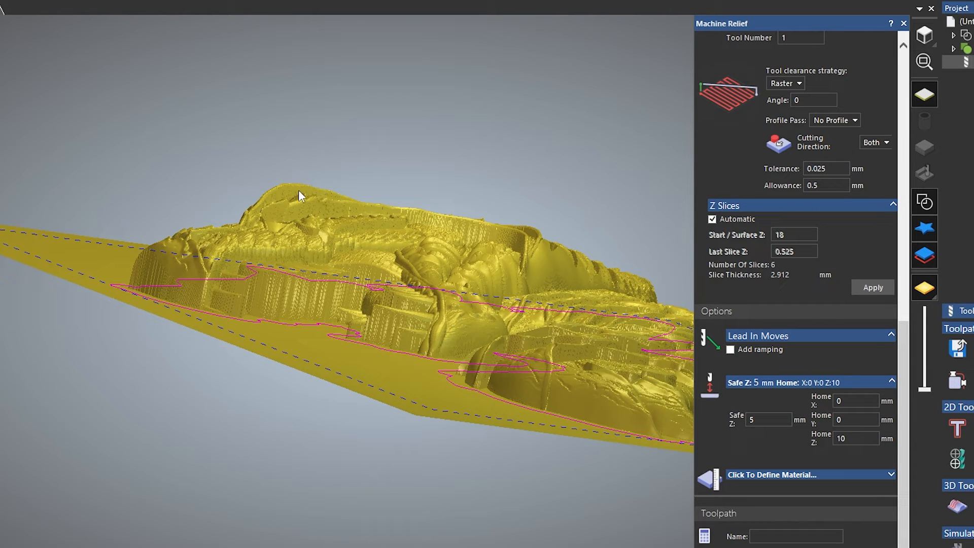
drag(539, 285, 517, 350)
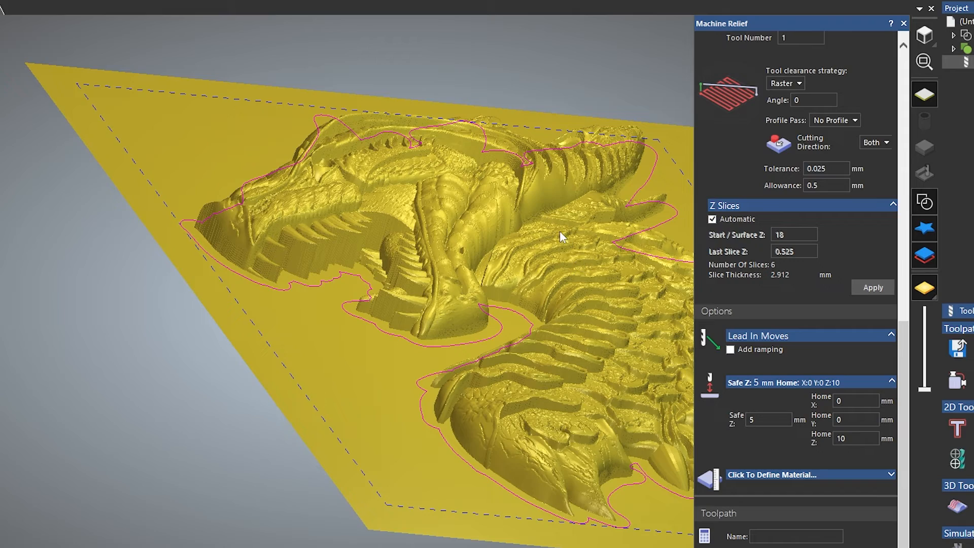
scroll(563, 254, up, 4)
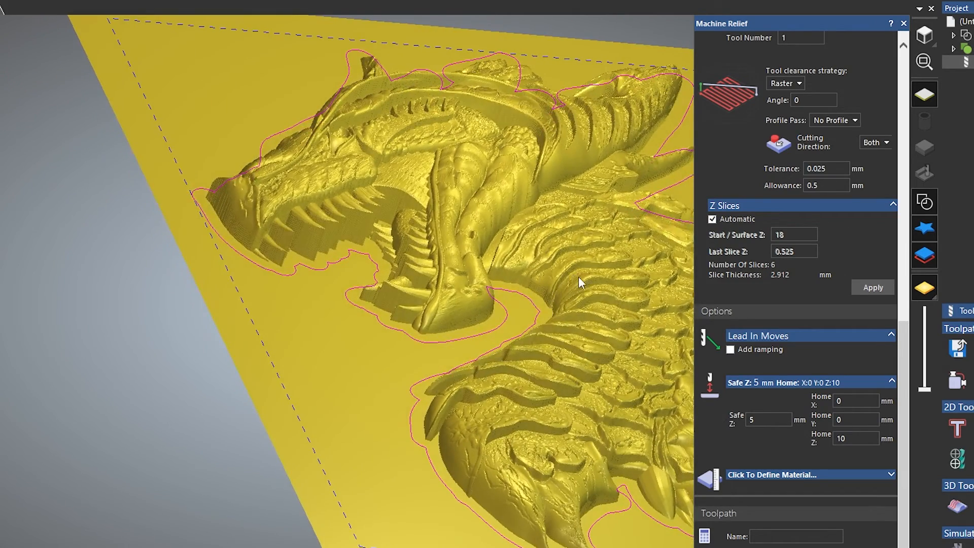
scroll(579, 276, down, 2)
drag(580, 277, 507, 359)
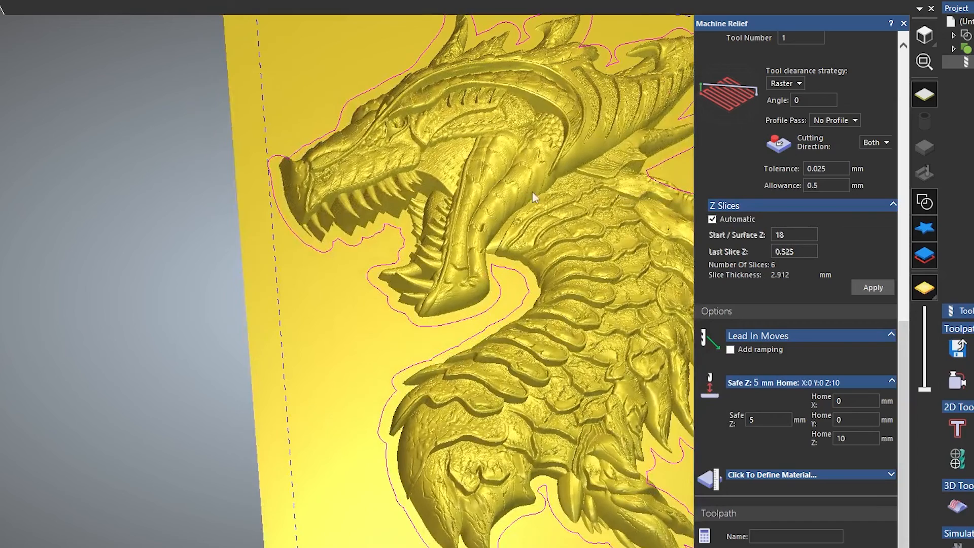
drag(591, 264, 561, 287)
drag(577, 223, 405, 273)
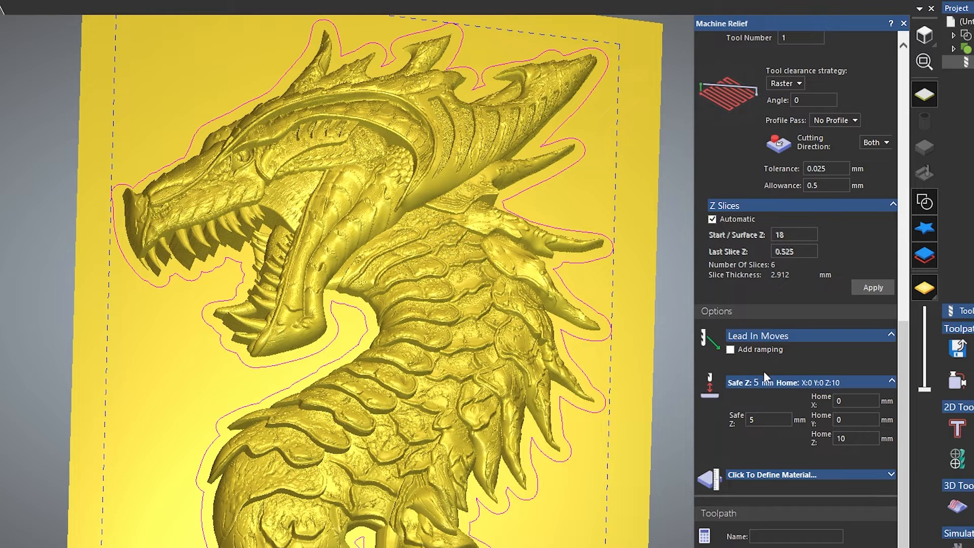
- Define the material with a thickness of 25 mm and a top offset of 0.5 mm for the model
click(772, 475)
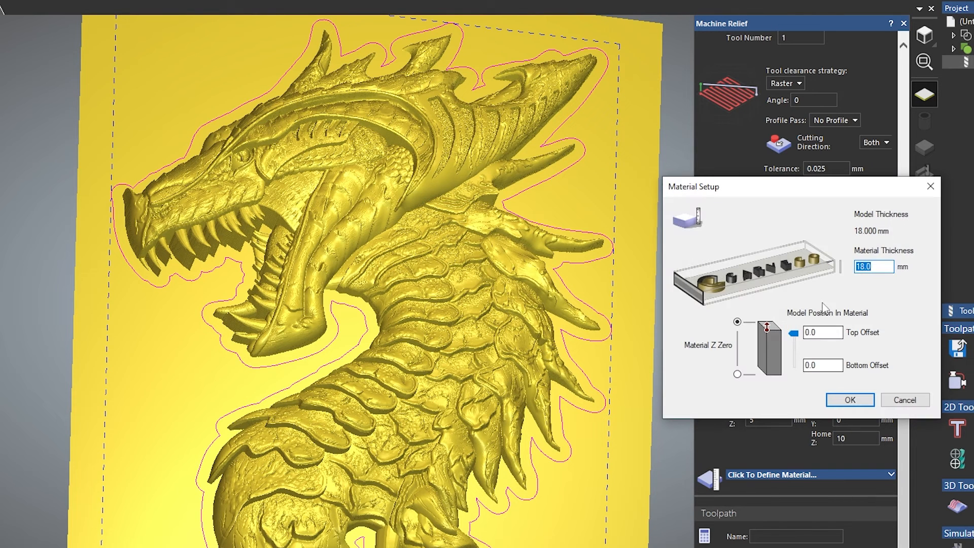
text(250)
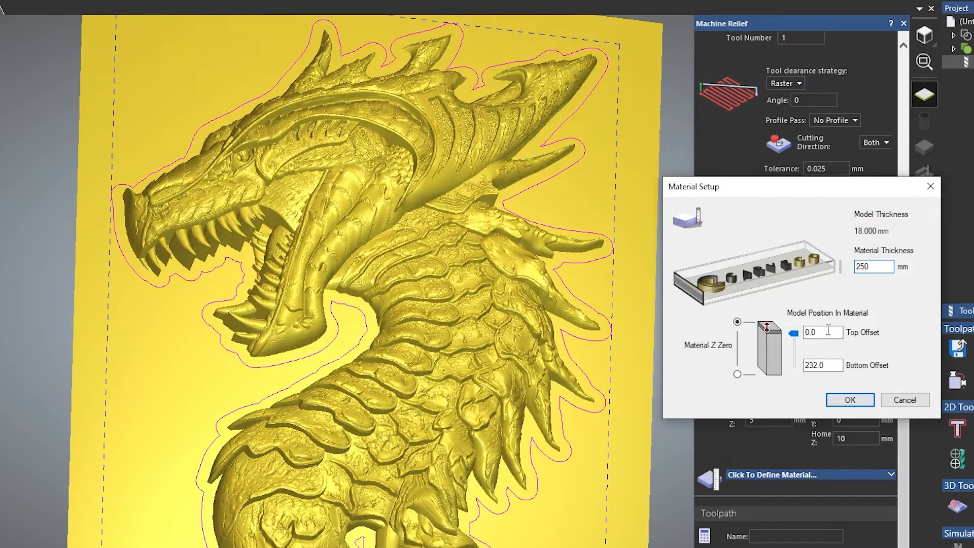
key(BackSpace)
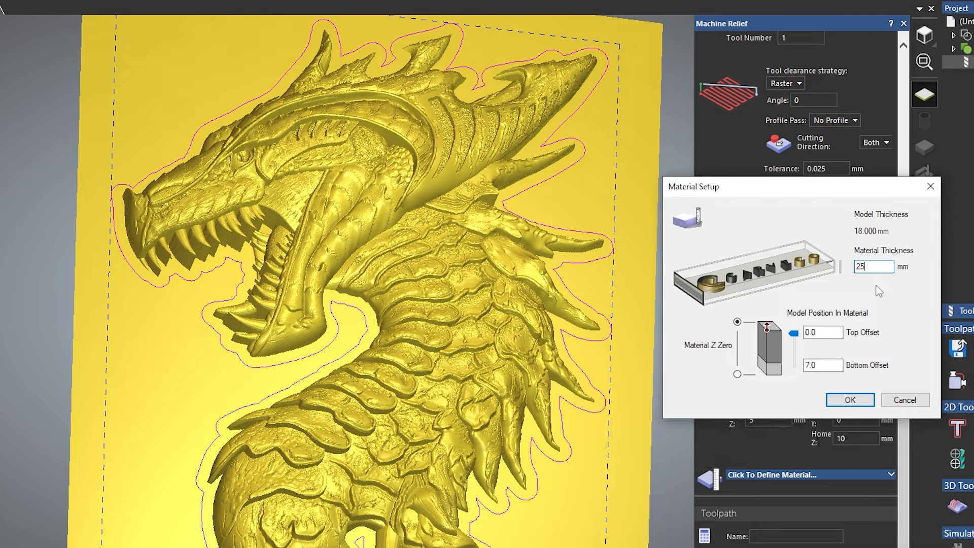
drag(823, 331, 781, 331)
text(0.5)
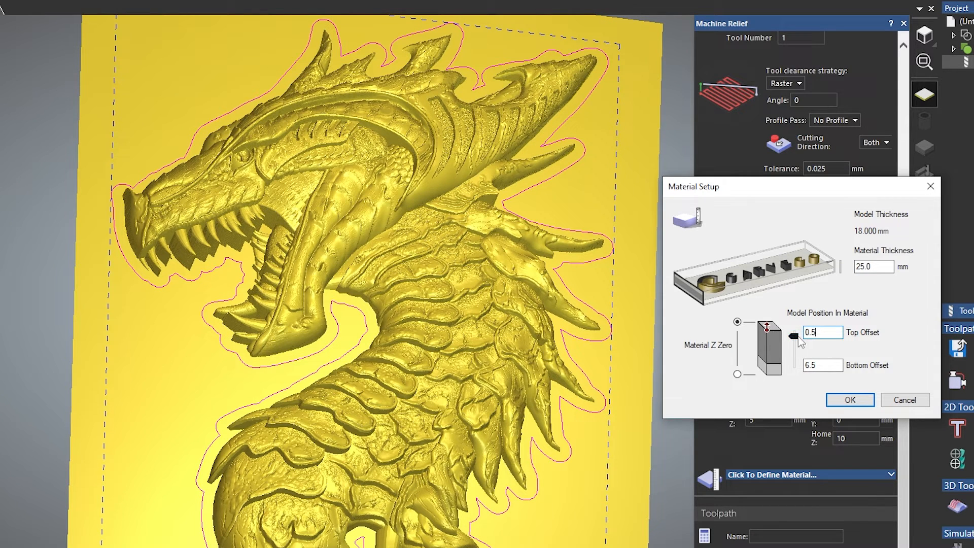
drag(818, 332, 791, 338)
text(2)
drag(837, 332, 781, 330)
text(0.5)
click(851, 400)
- Name the Machine Relief toolpath Dragon and calculate it
drag(384, 544, 465, 366)
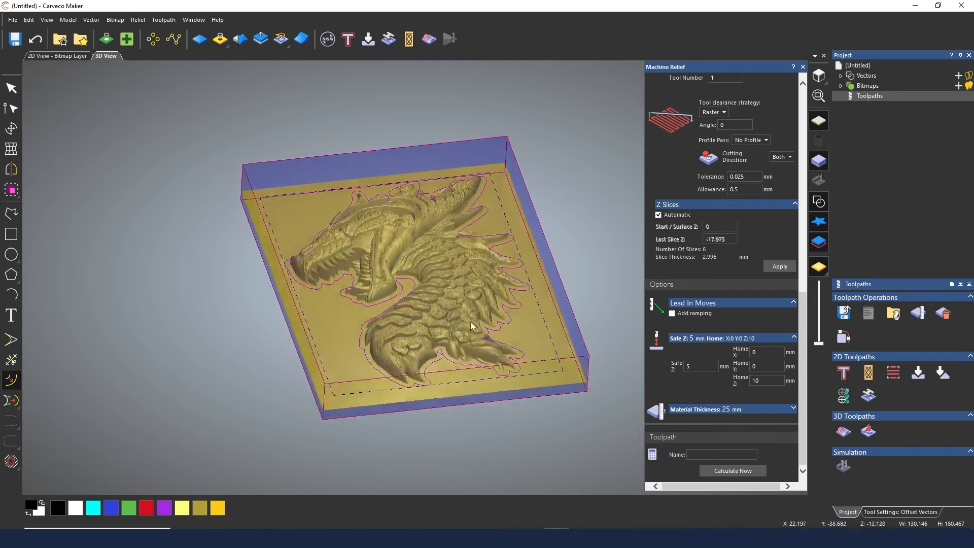
drag(470, 326, 482, 355)
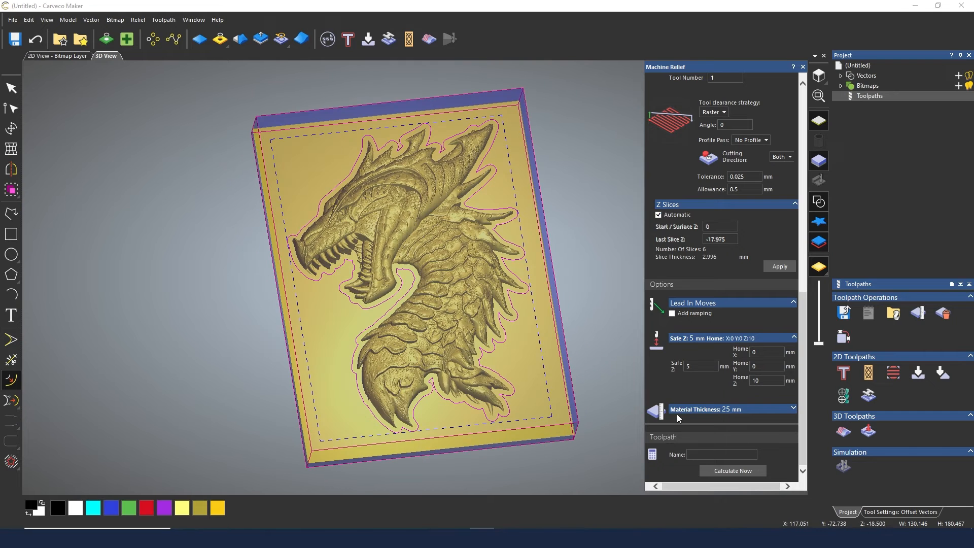
click(698, 454)
text(DRagon)
key(BackSpace)
key(BackSpace)
key(BackSpace)
key(BackSpace)
key(BackSpace)
text(ragon)
click(730, 471)
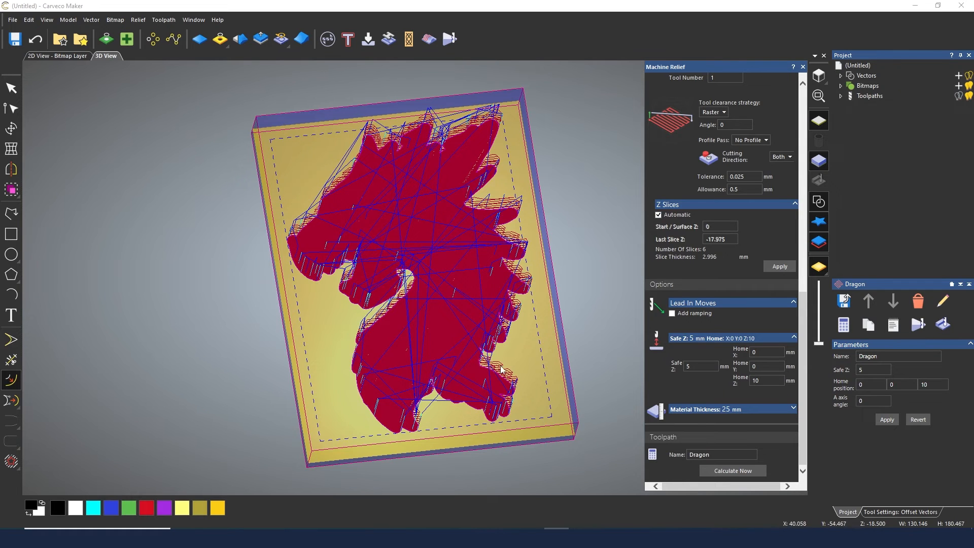
- Simulate all toolpaths and inspect the carved dragon's surface detail and surrounding roughing steps up close
right_click(866, 100)
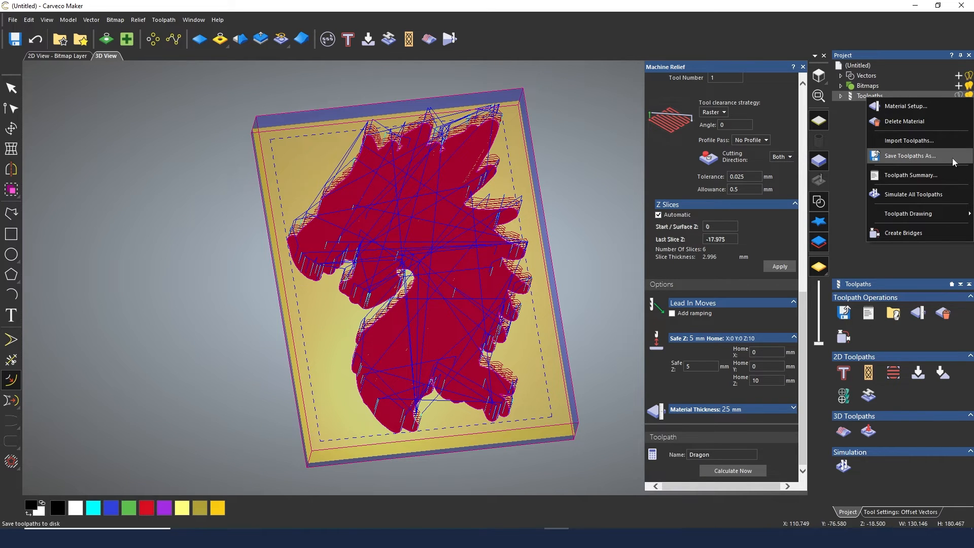
click(913, 197)
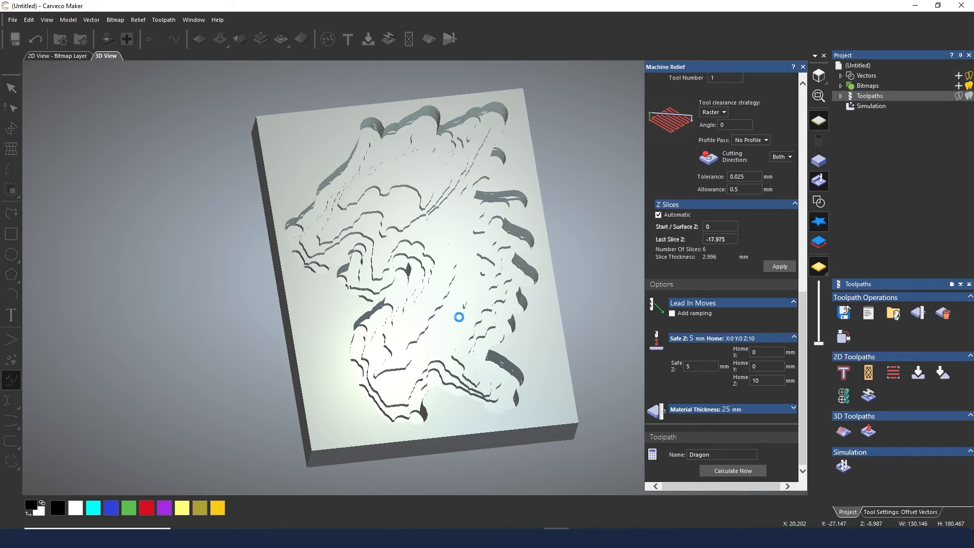
scroll(451, 279, up, 3)
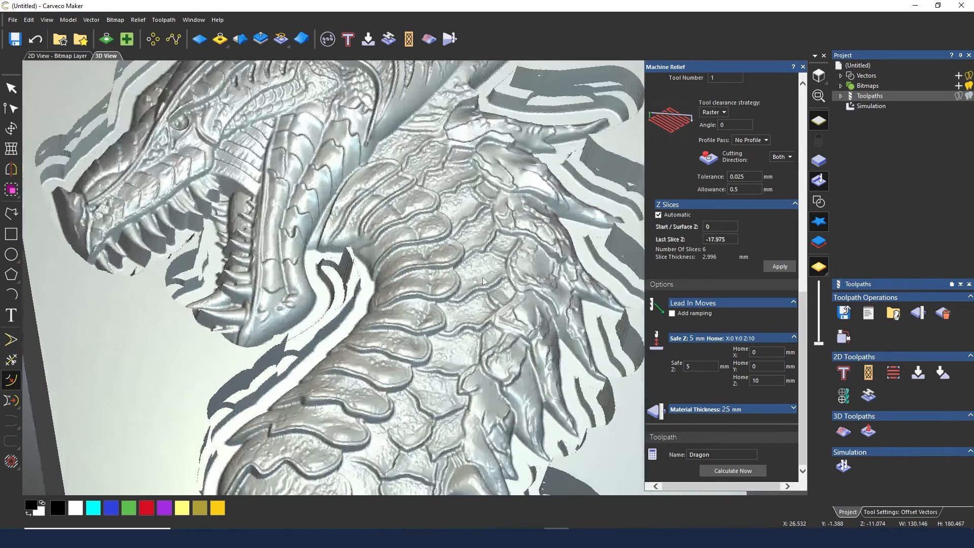
drag(483, 278, 467, 297)
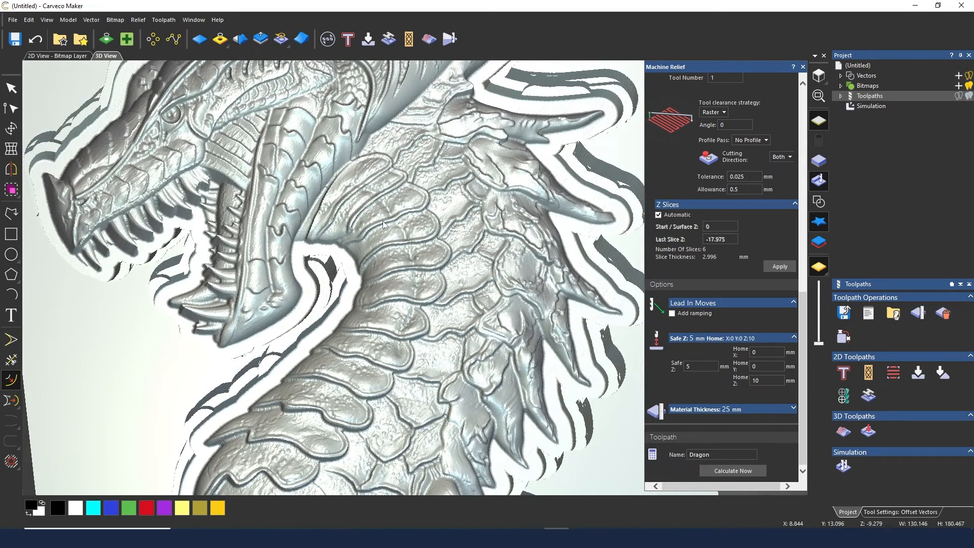
scroll(477, 249, down, 1)
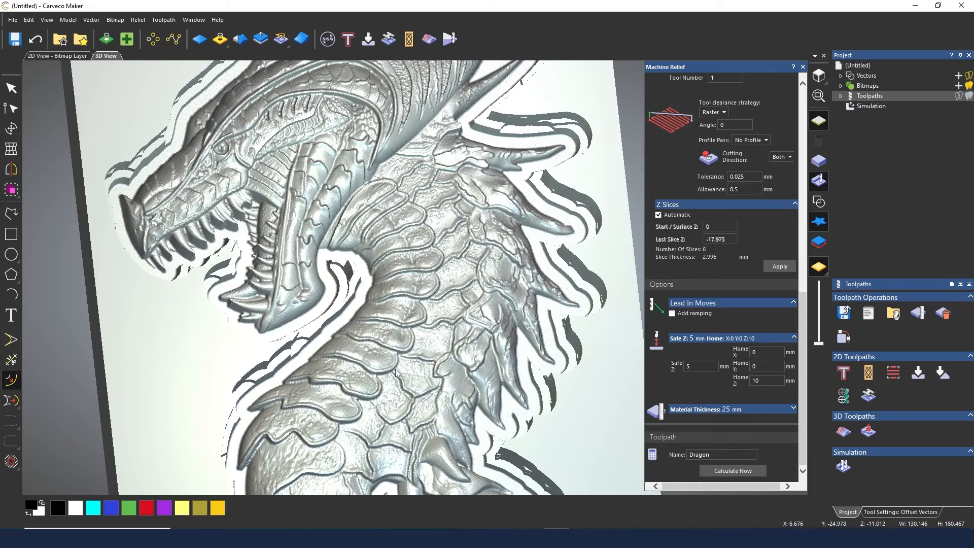
drag(422, 373, 413, 296)
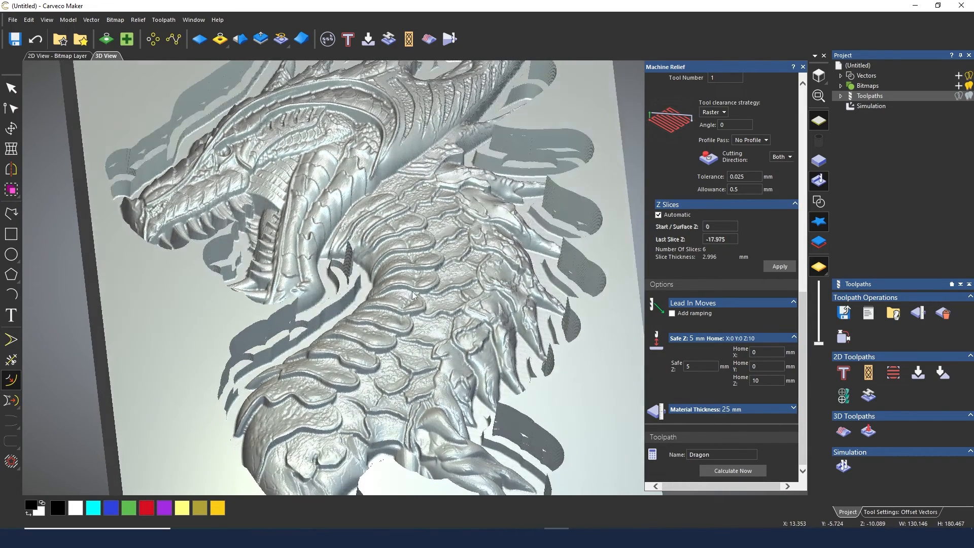
- Reset the simulation block and simulate only the Dragon toolpath's SPETOOL 1/4 upcut flat end roughing pass
click(870, 107)
right_click(870, 108)
click(886, 137)
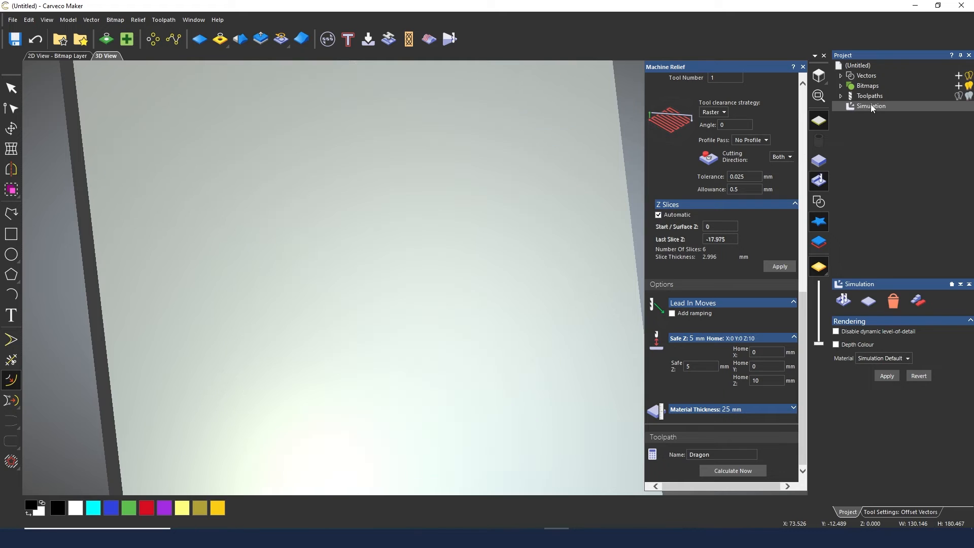
click(871, 100)
right_click(870, 99)
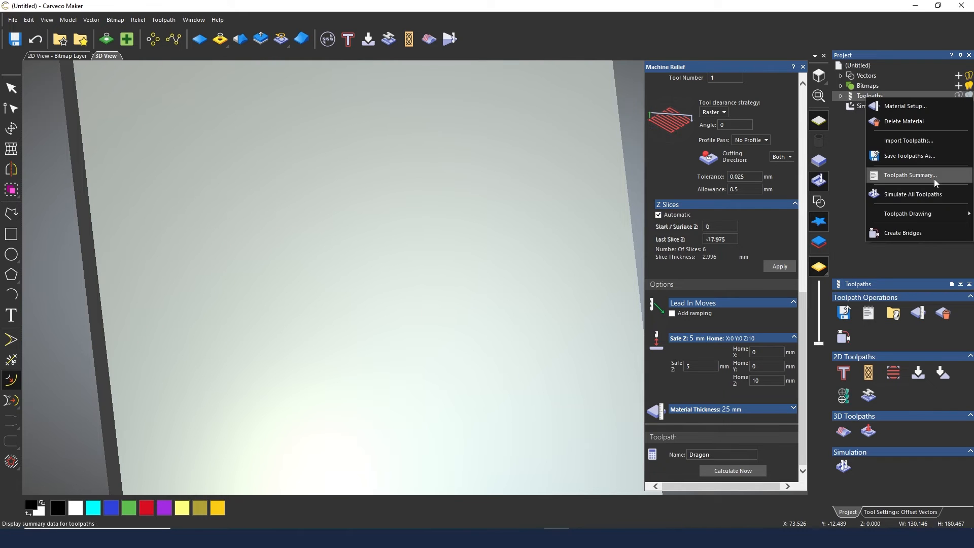
click(913, 195)
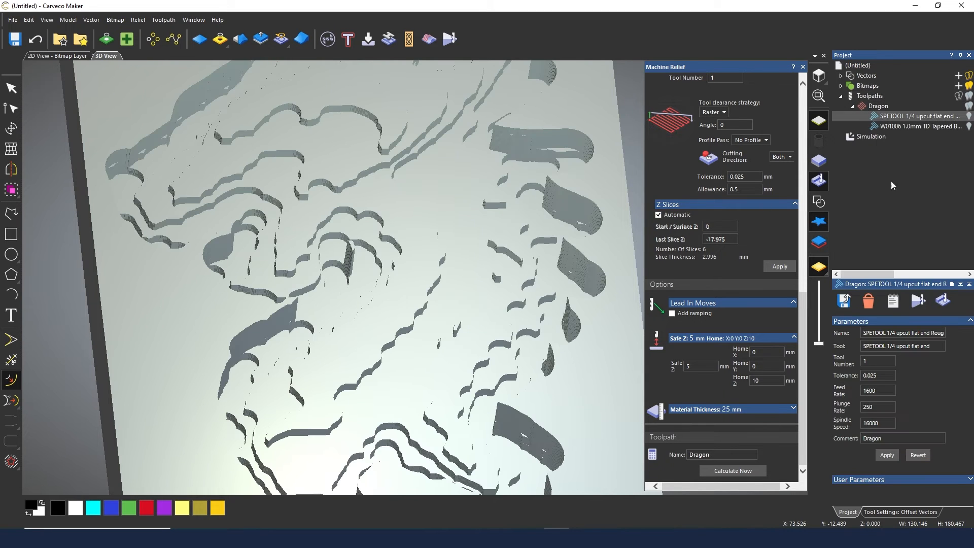
- Set the stepdown of the SPETOOL 1/4 upcut flat end roughing tool to 1 mm and recalculate the Dragon toolpath
drag(441, 258, 257, 340)
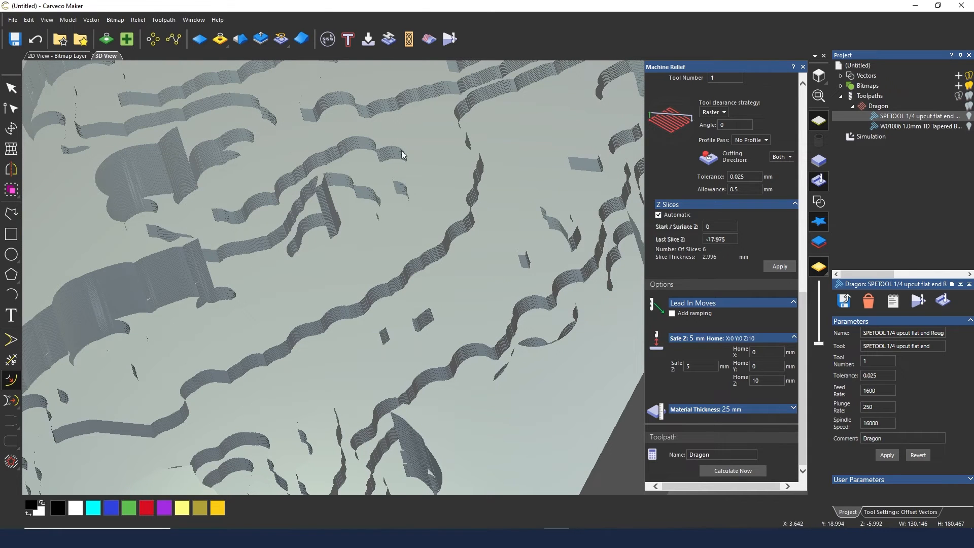
drag(351, 176, 391, 187)
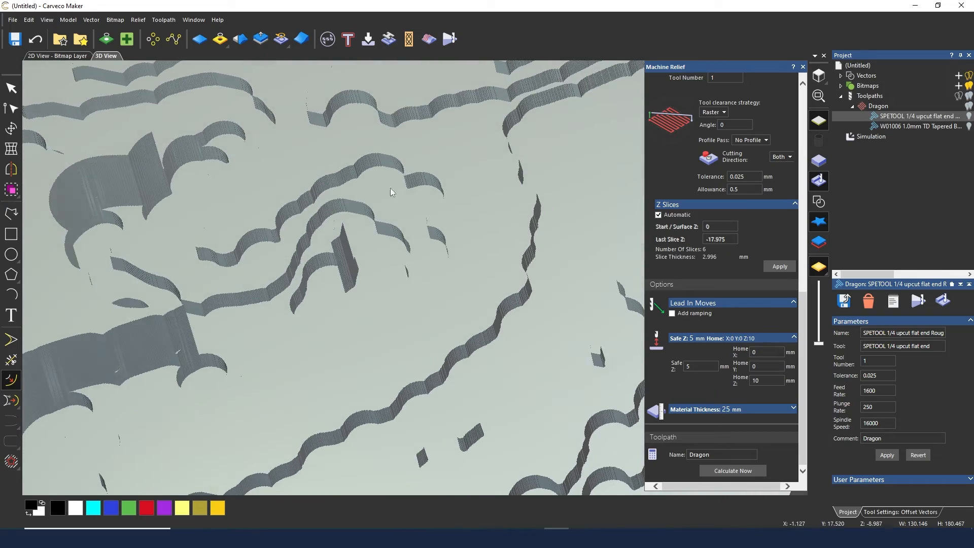
drag(170, 232, 410, 294)
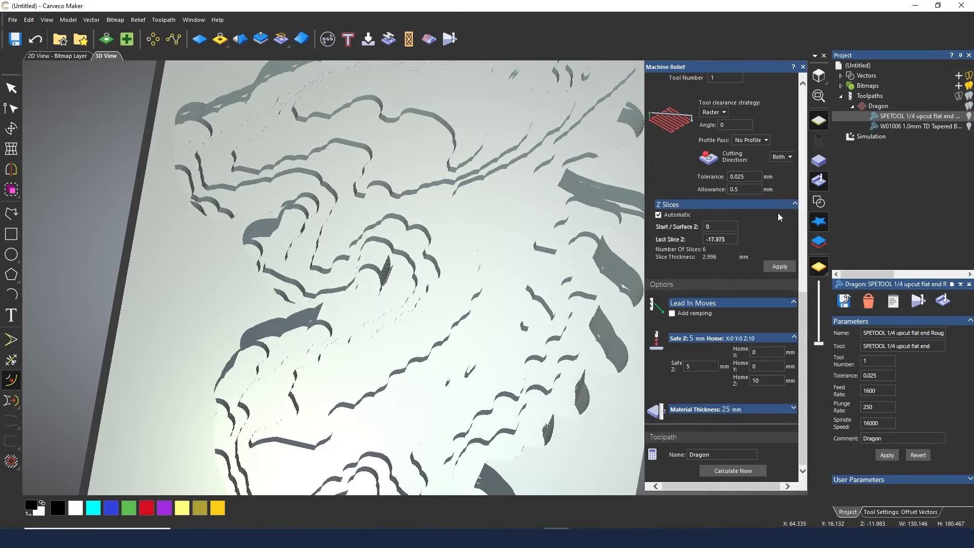
scroll(778, 212, up, 5)
scroll(761, 243, down, 5)
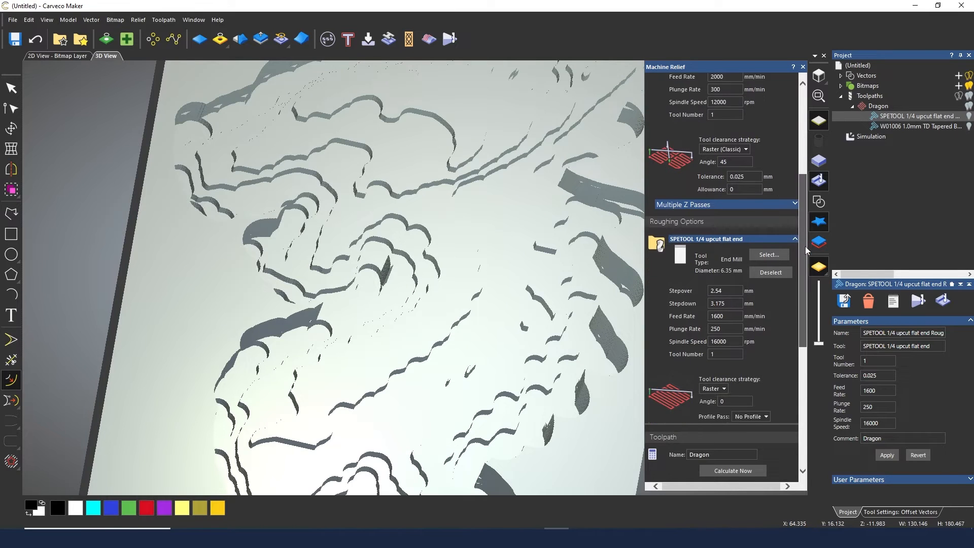
double_click(709, 206)
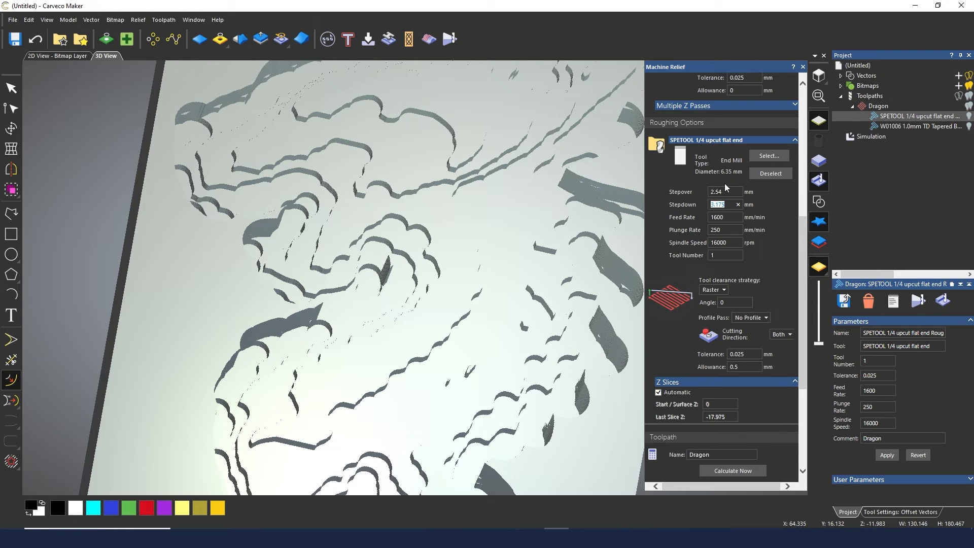
scroll(723, 261, down, 5)
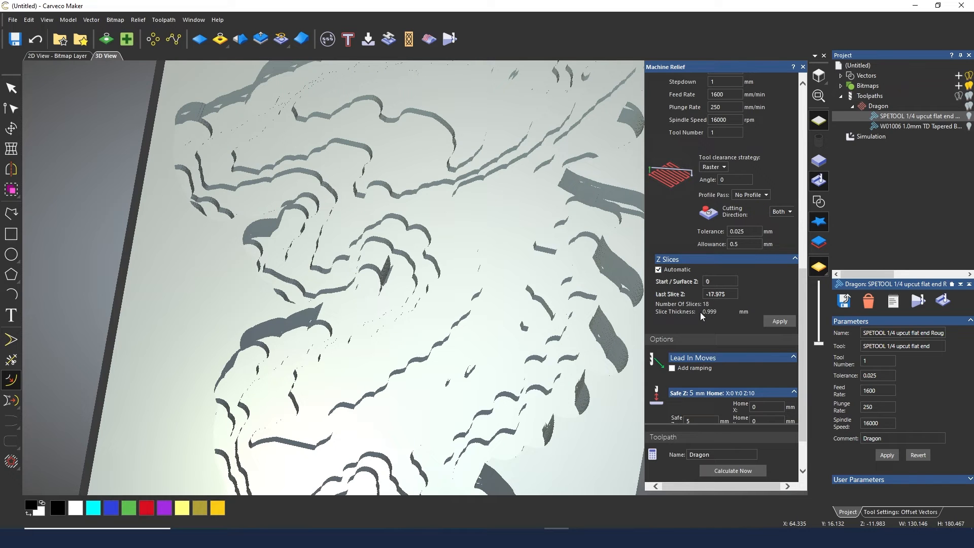
drag(445, 308, 447, 295)
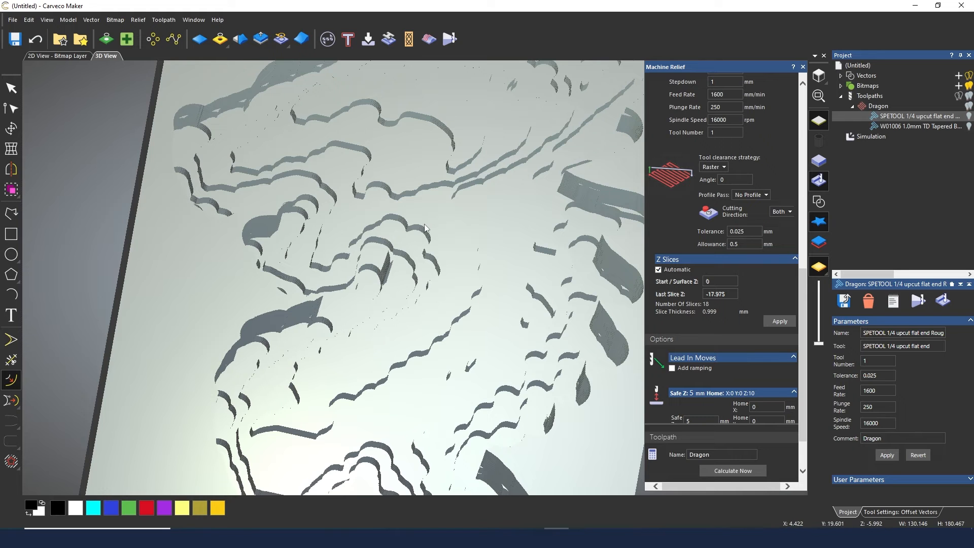
click(727, 474)
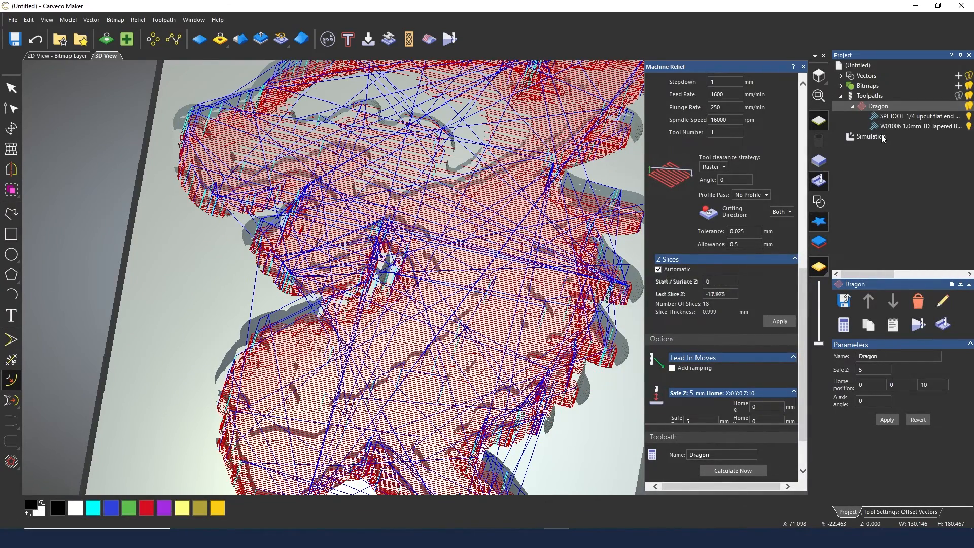
- Delete the existing simulation and simulate only the recalculated SPETOOL 1/4 upcut flat end roughing pass
right_click(879, 135)
click(888, 179)
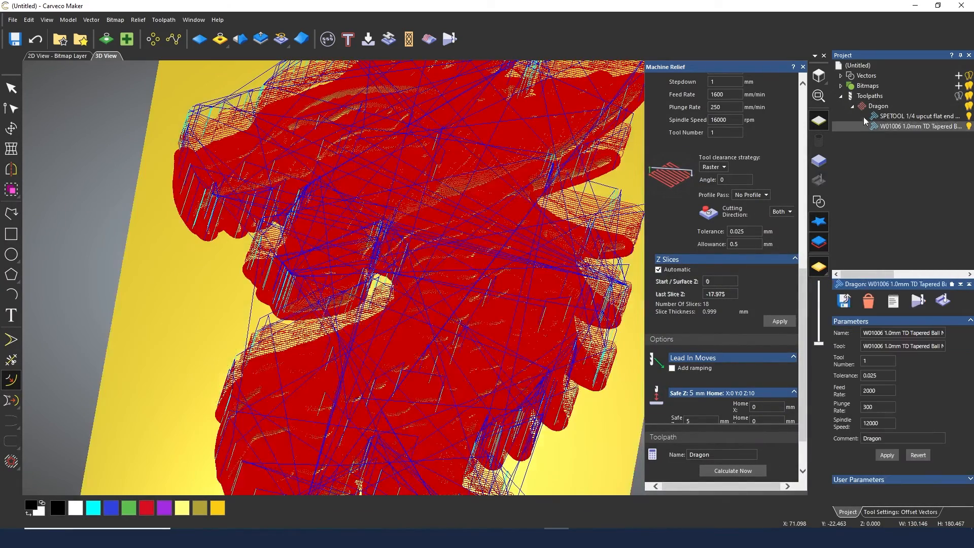
right_click(894, 116)
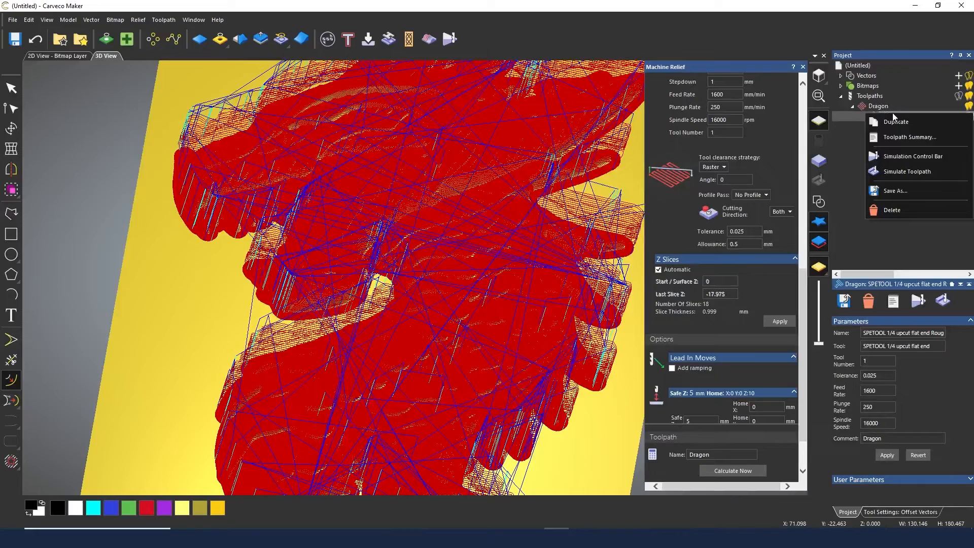
click(893, 172)
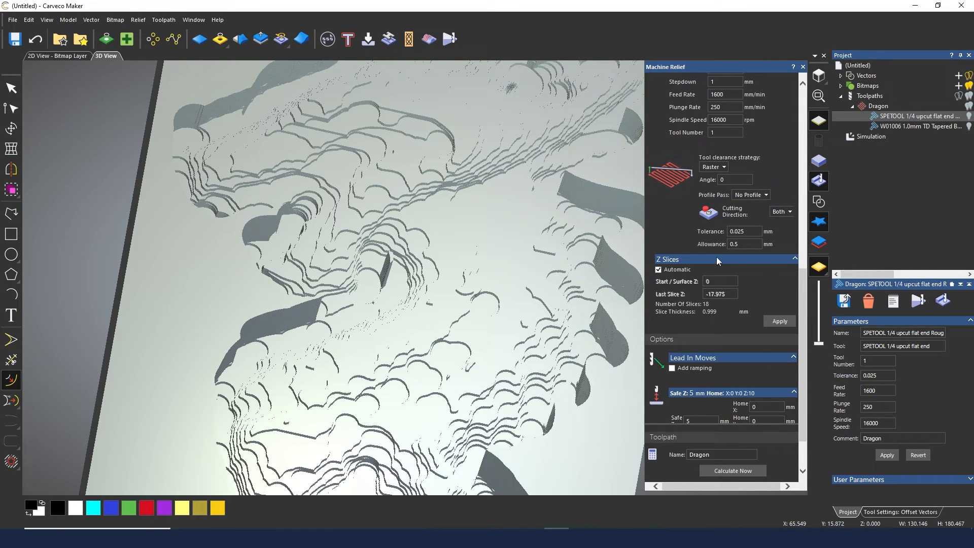
- Set the feed rate of the SPETOOL 1/4 upcut flat end roughing tool to 3 mm/min
scroll(717, 257, up, 4)
scroll(719, 260, down, 4)
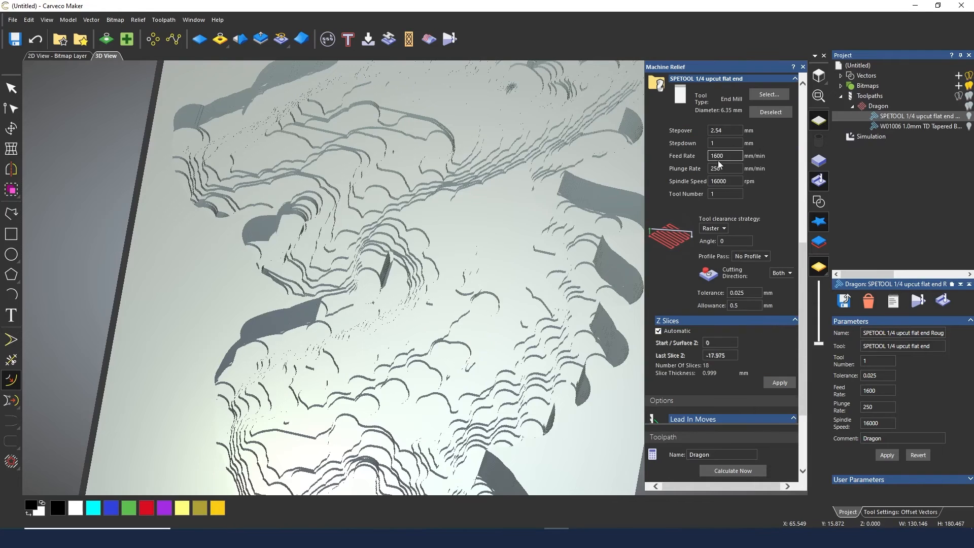
key(Tab)
text(3)
- Choose the W01010 2.0mm Tip Diameter Tapered Ball Nose as the finishing tool and recalculate the Dragon toolpath
scroll(735, 268, up, 4)
scroll(735, 269, up, 8)
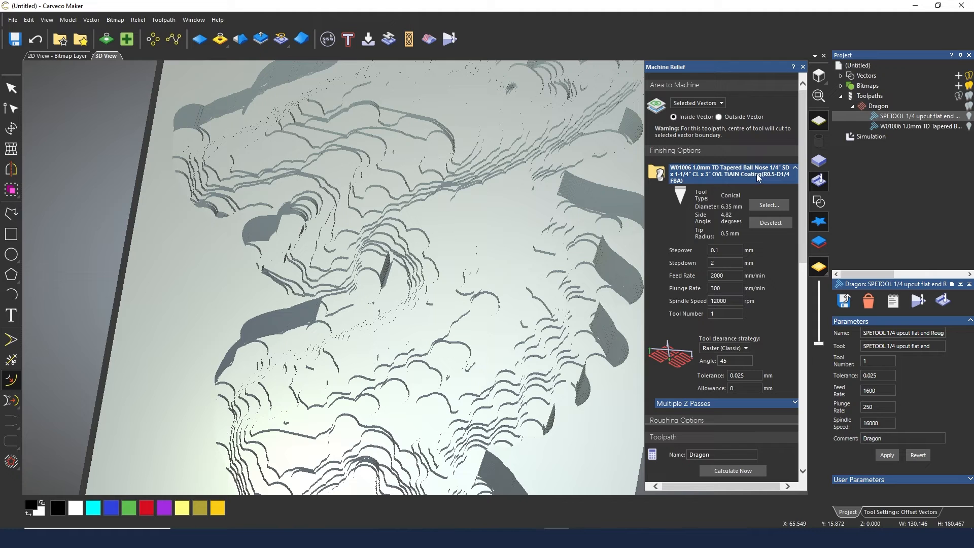
scroll(760, 177, down, 5)
scroll(765, 203, up, 5)
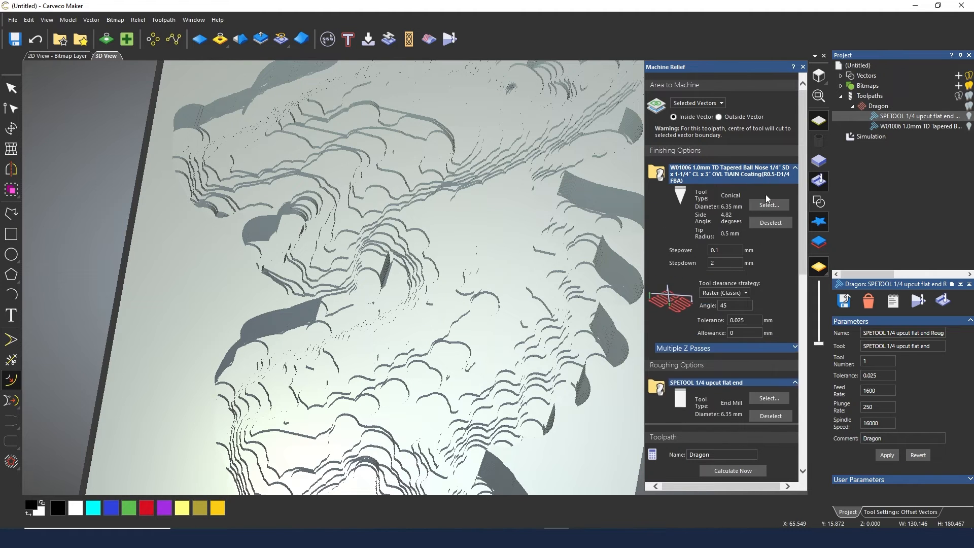
click(767, 206)
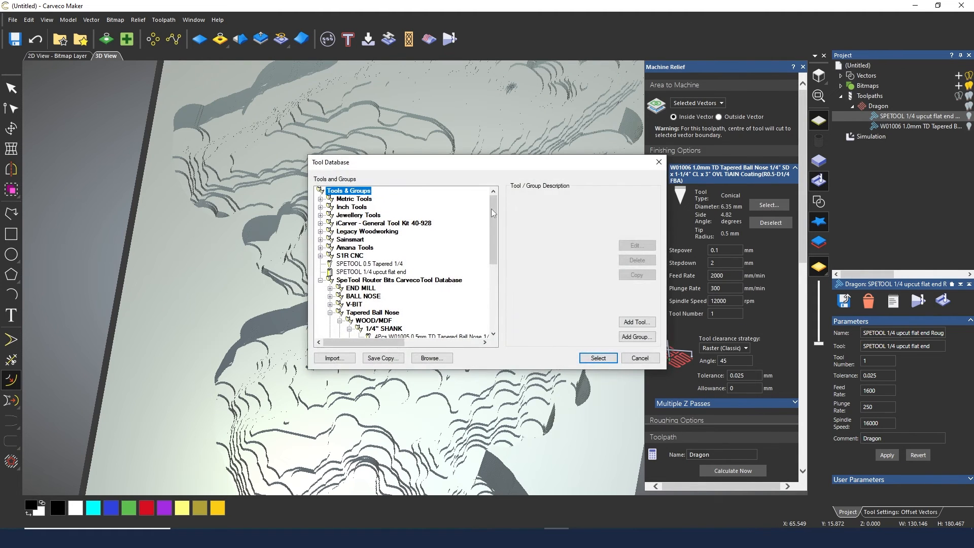
scroll(472, 242, down, 3)
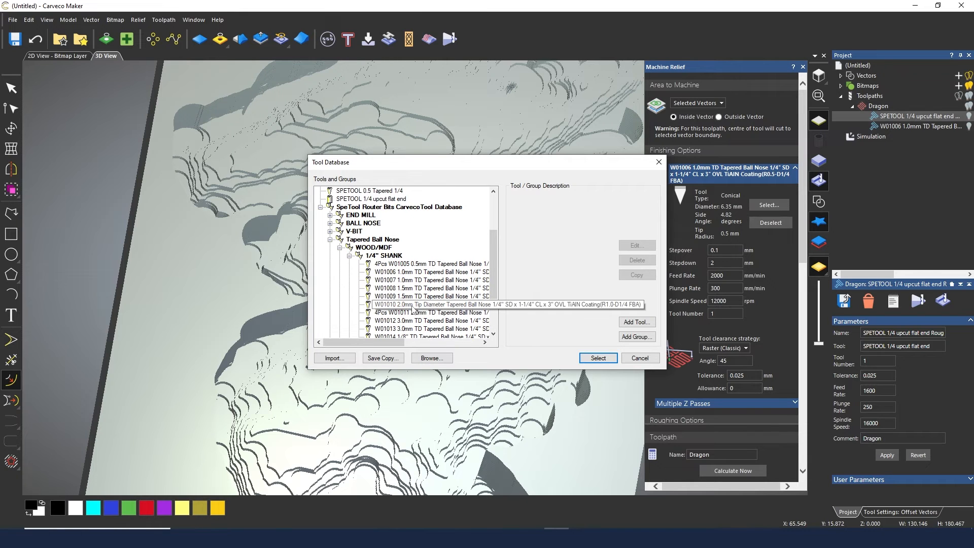
click(431, 304)
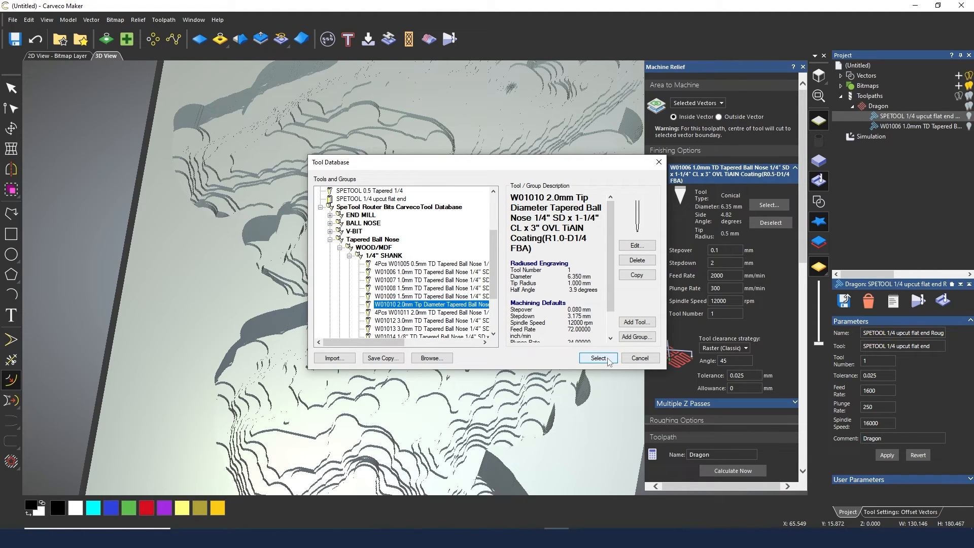
click(598, 358)
scroll(804, 307, down, 3)
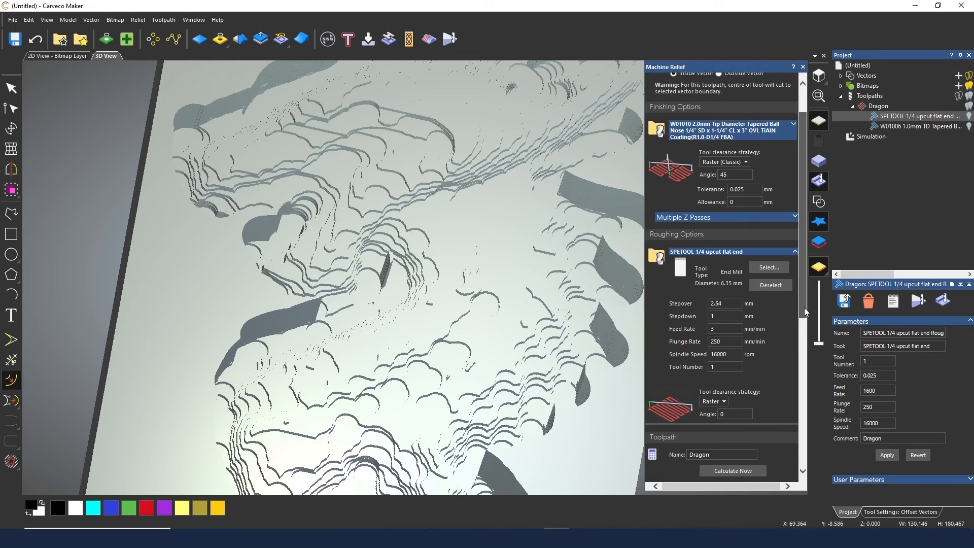
click(731, 471)
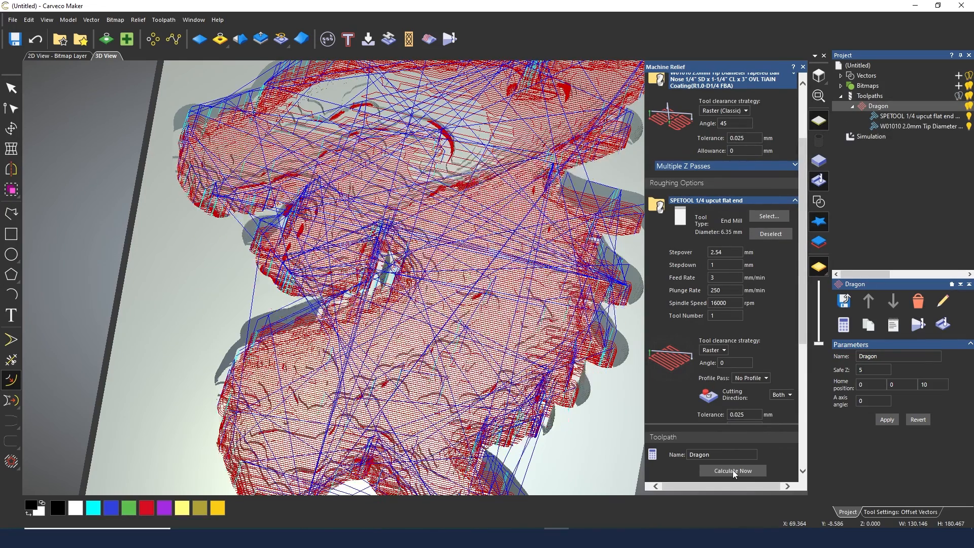
- Reset the simulation block, simulate the whole Dragon toolpath, and inspect the carved scales and head detail up close
right_click(862, 137)
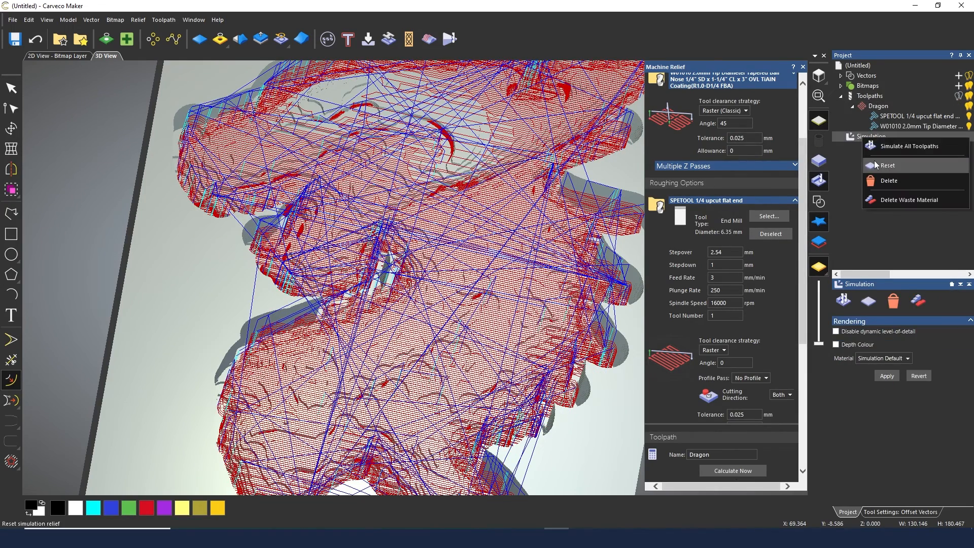
click(877, 164)
right_click(869, 108)
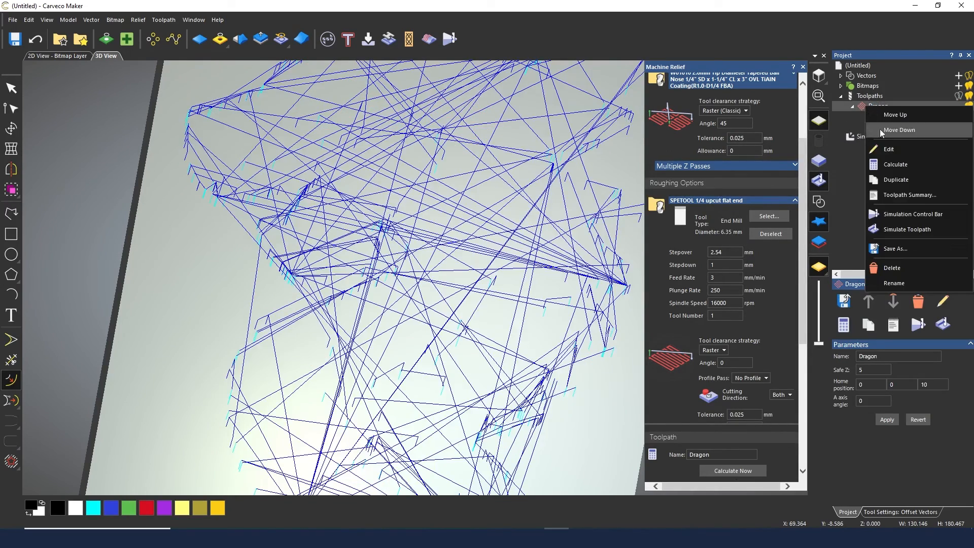
click(890, 230)
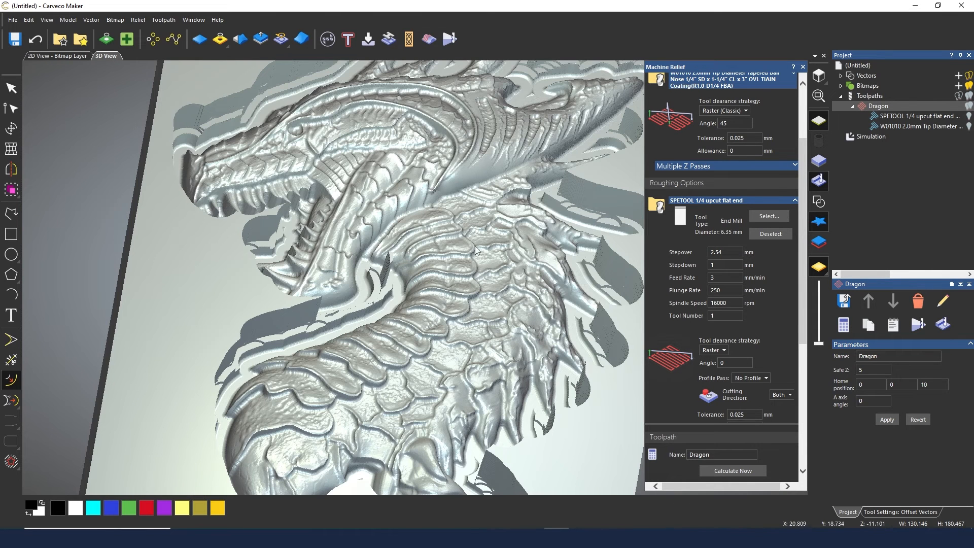
drag(467, 239, 462, 304)
scroll(411, 261, up, 2)
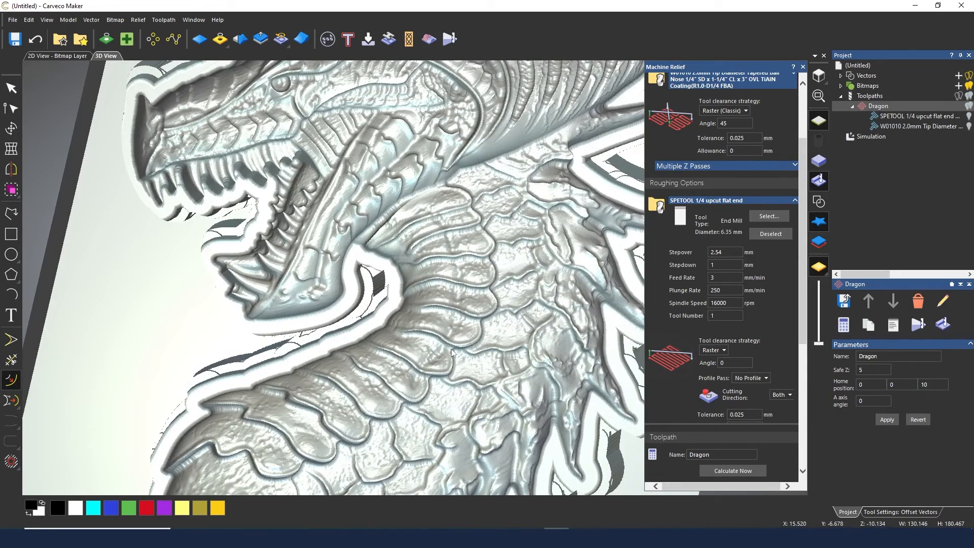
drag(469, 407, 510, 360)
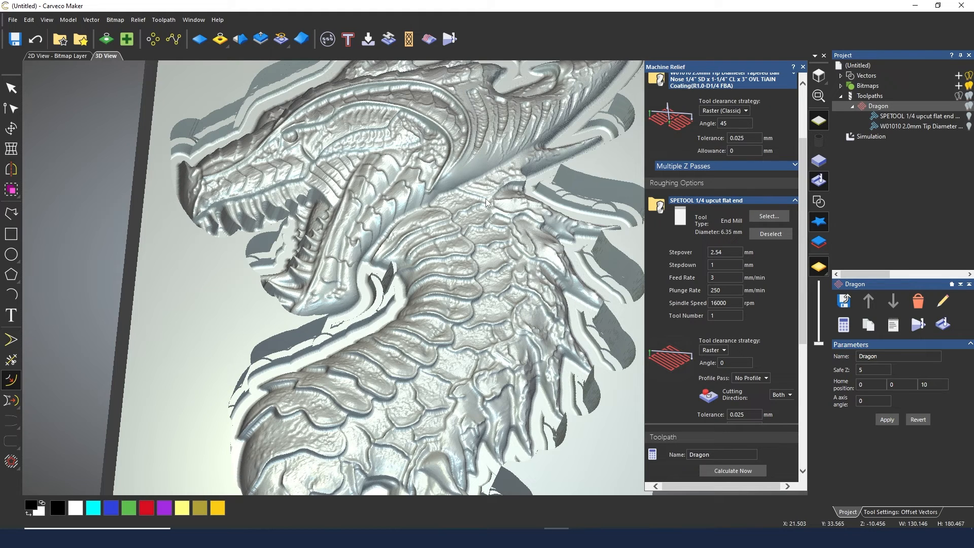
scroll(434, 285, down, 2)
scroll(420, 257, up, 1)
drag(420, 258, 400, 238)
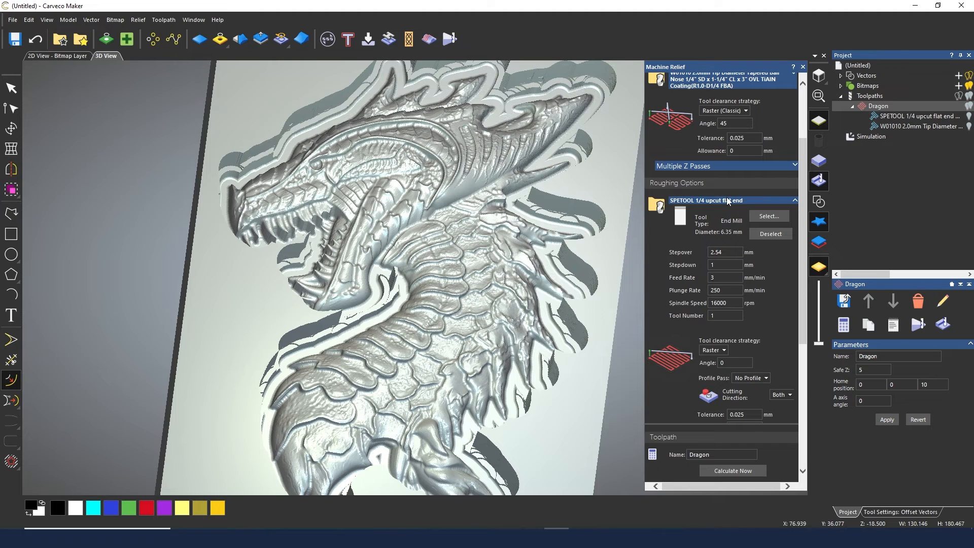
- Replace the finishing tool with the 4Pcs W01005 0.5mm TD Tapered Ball Nose from the 1/4" shank group
scroll(727, 201, up, 2)
click(727, 141)
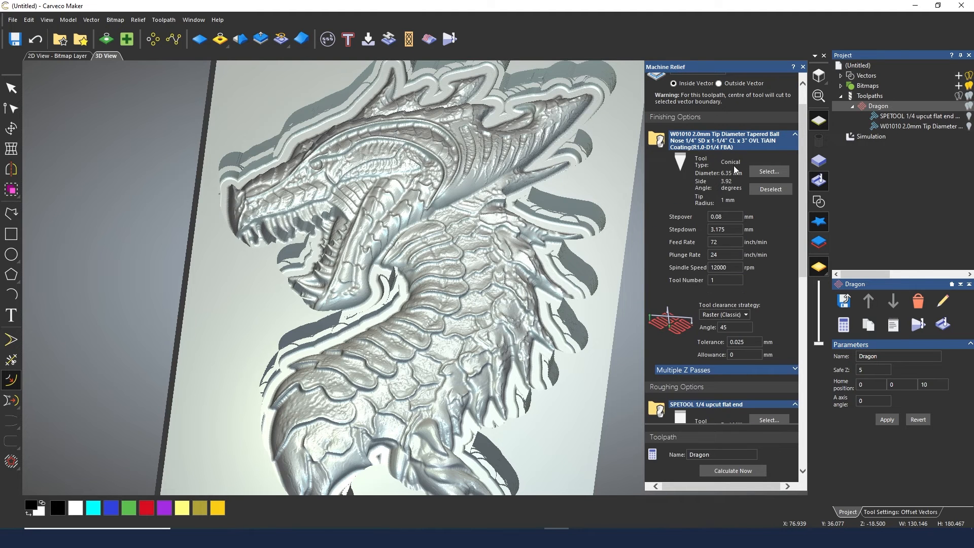
click(779, 172)
scroll(428, 314, down, 1)
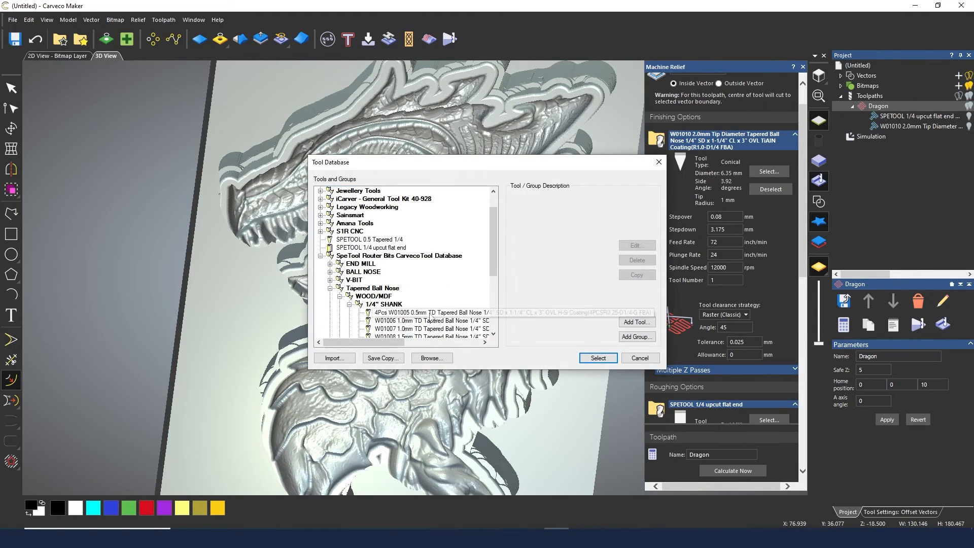
click(428, 313)
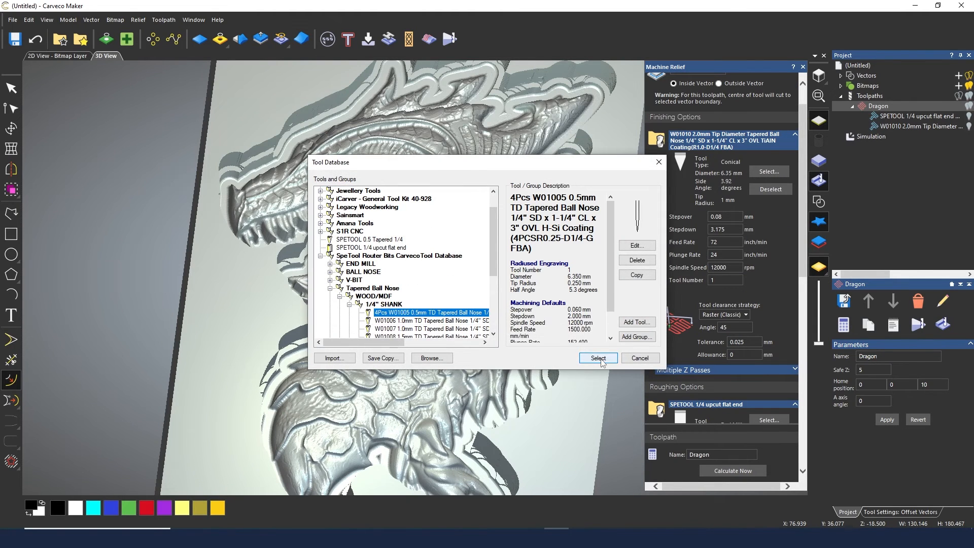
click(601, 361)
- Reset the simulation block and recalculate the Dragon toolpath with the 0.5 mm tapered ball nose finishing tool
right_click(874, 137)
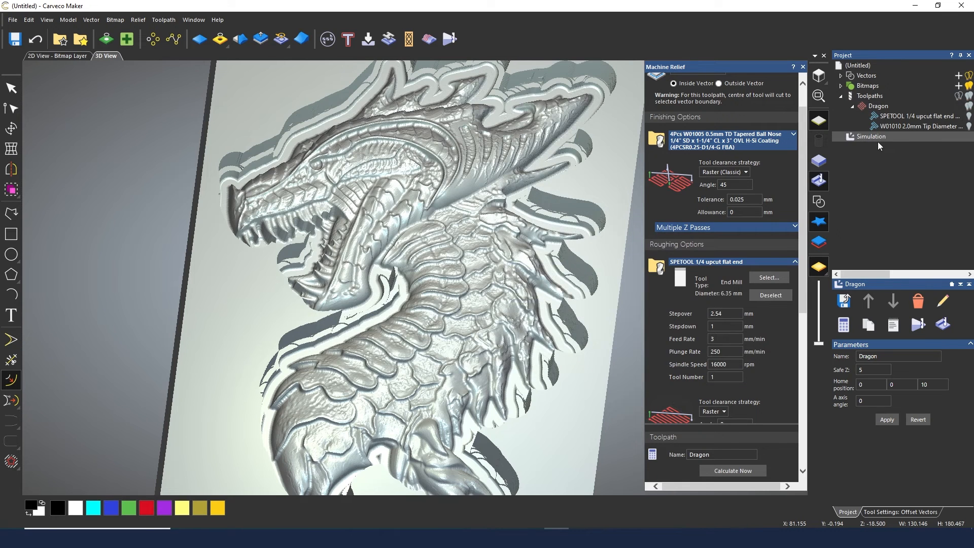
click(890, 163)
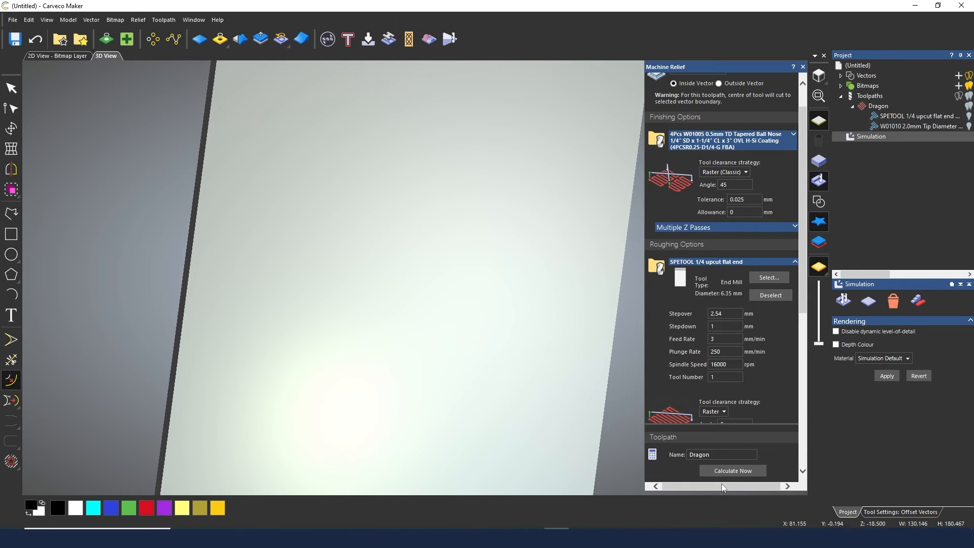
click(729, 471)
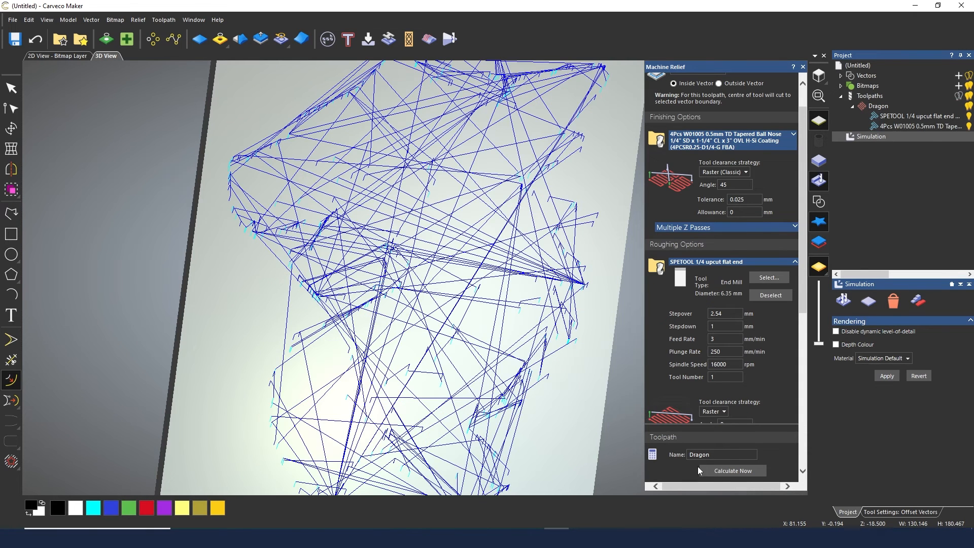
- Simulate all toolpaths and inspect the dragon's finished surface detail from slightly different angles
right_click(868, 137)
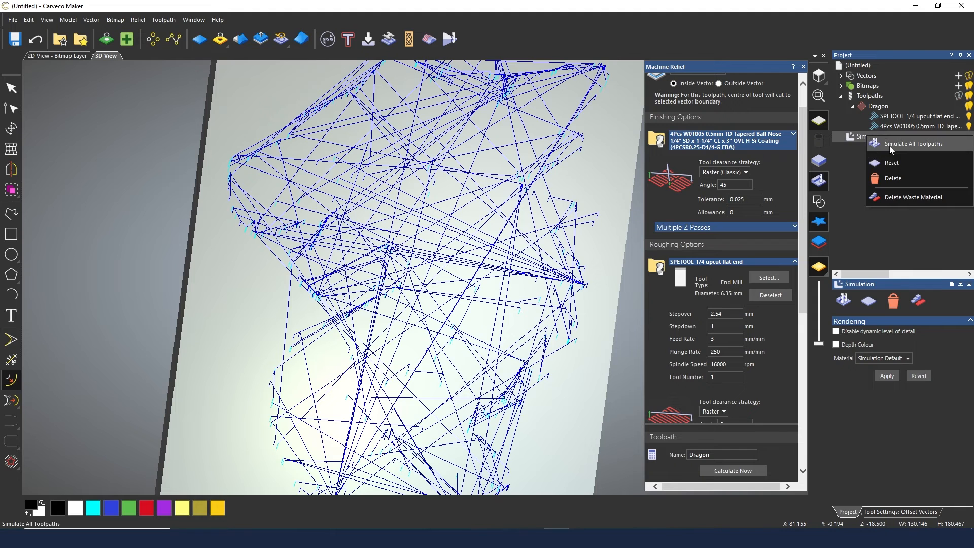
click(889, 145)
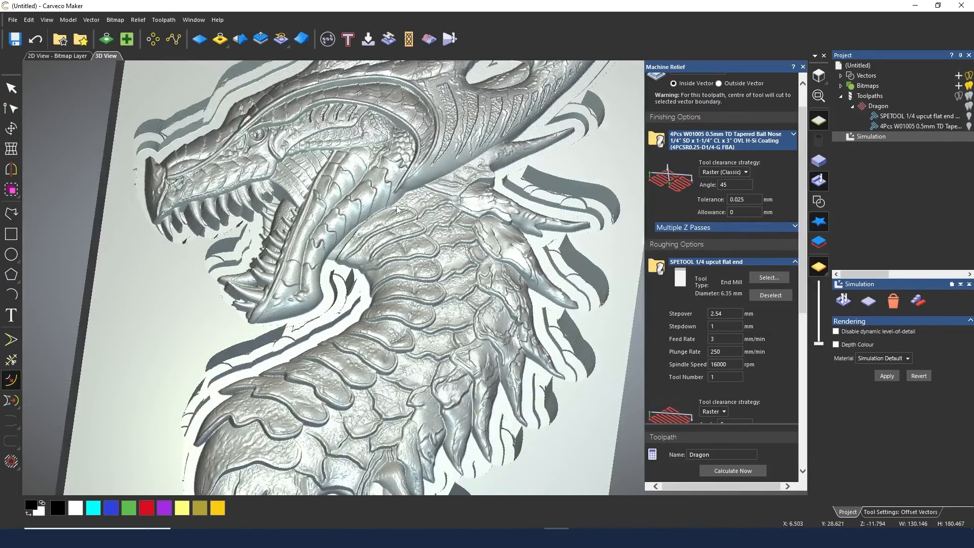
drag(397, 210, 373, 231)
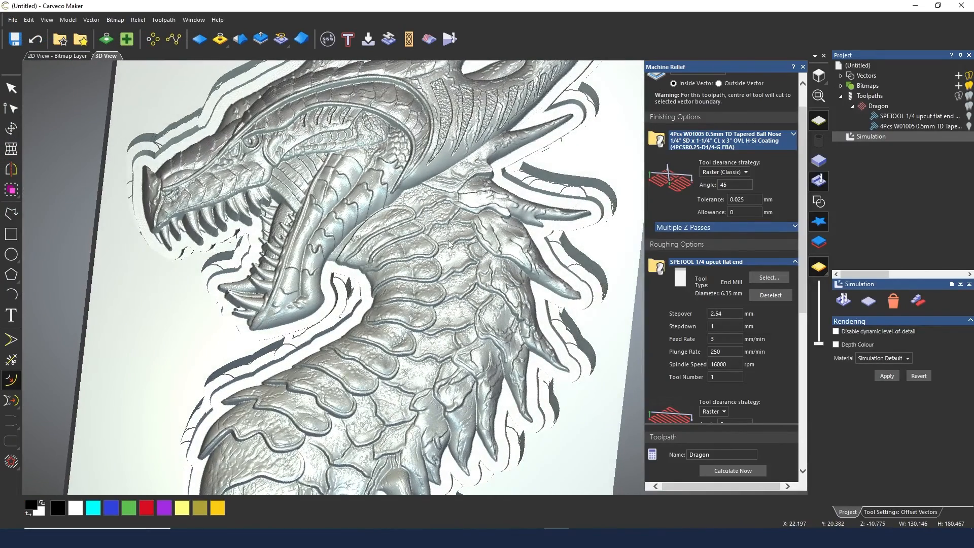
mouse_move(446, 349)
mouse_down()
mouse_move(444, 318)
mouse_move(447, 338)
mouse_up()
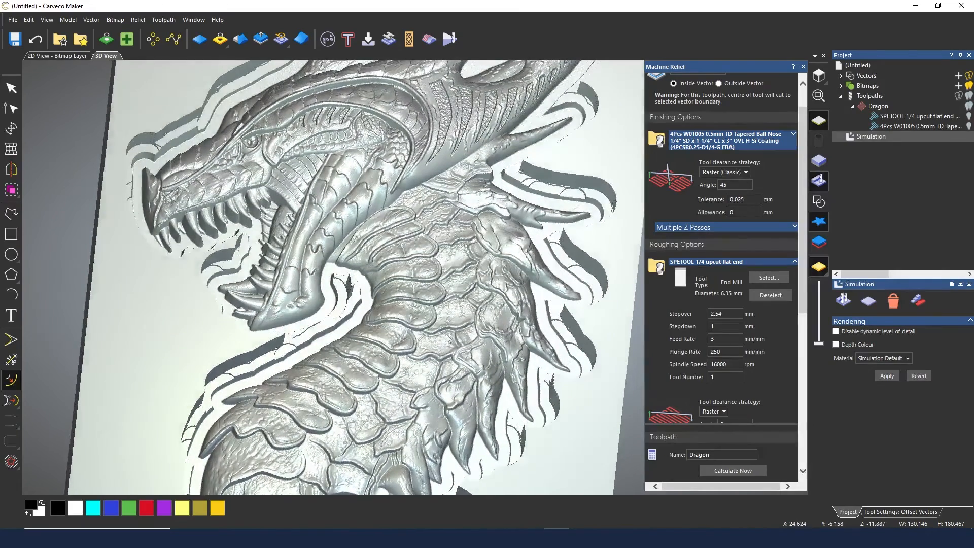
- Examine the simulated dragon's neck scales, chest and spines, and the whole carved block
scroll(414, 216, down, 3)
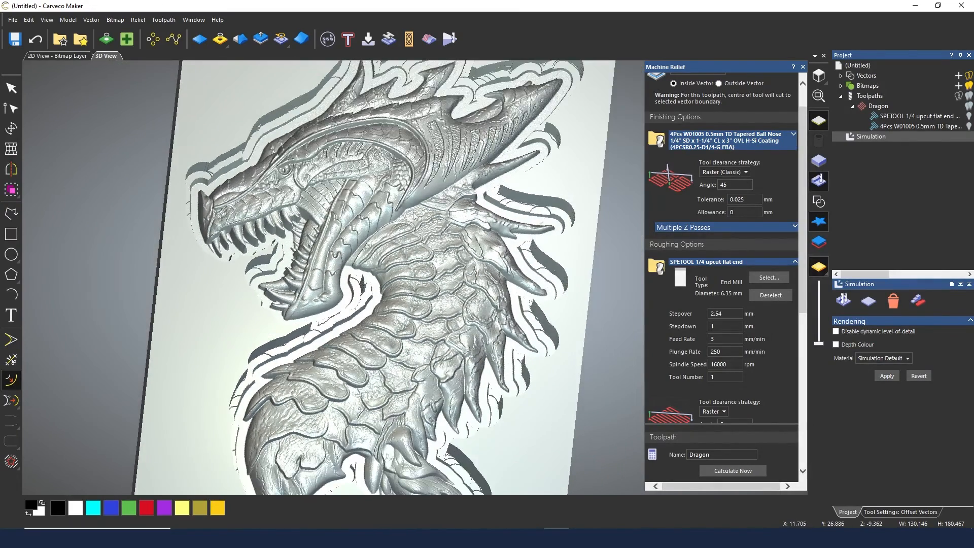
drag(408, 222, 400, 245)
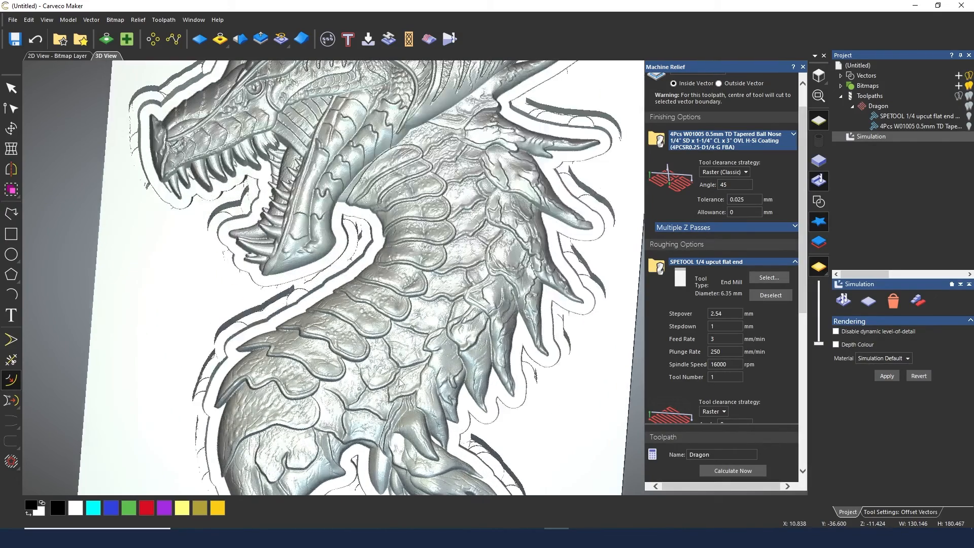
mouse_move(403, 381)
mouse_down()
mouse_move(405, 362)
mouse_move(408, 382)
mouse_up()
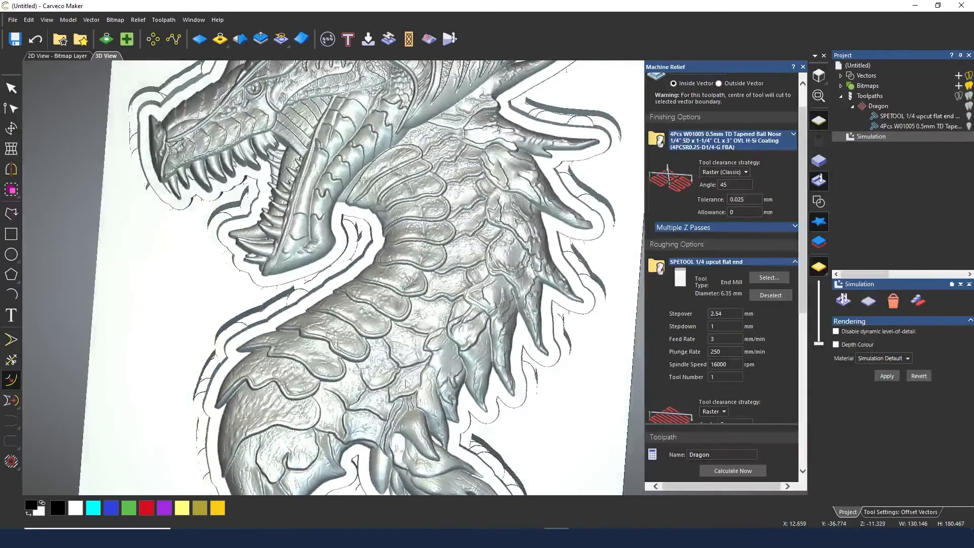
scroll(408, 383, down, 2)
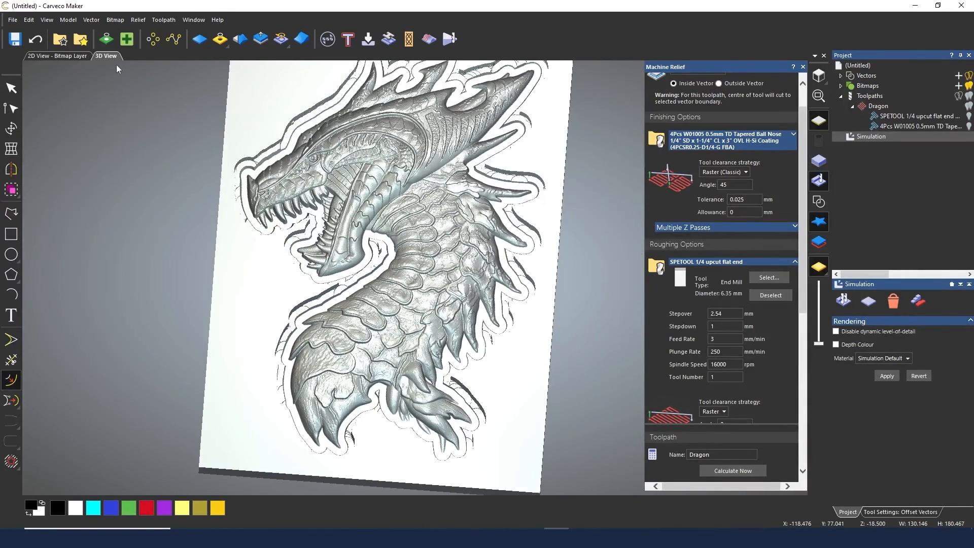
- Start a profiling toolpath on the selected dragon outline in the 2D view, cutting along the vector to a finish depth of 26 mm
click(56, 56)
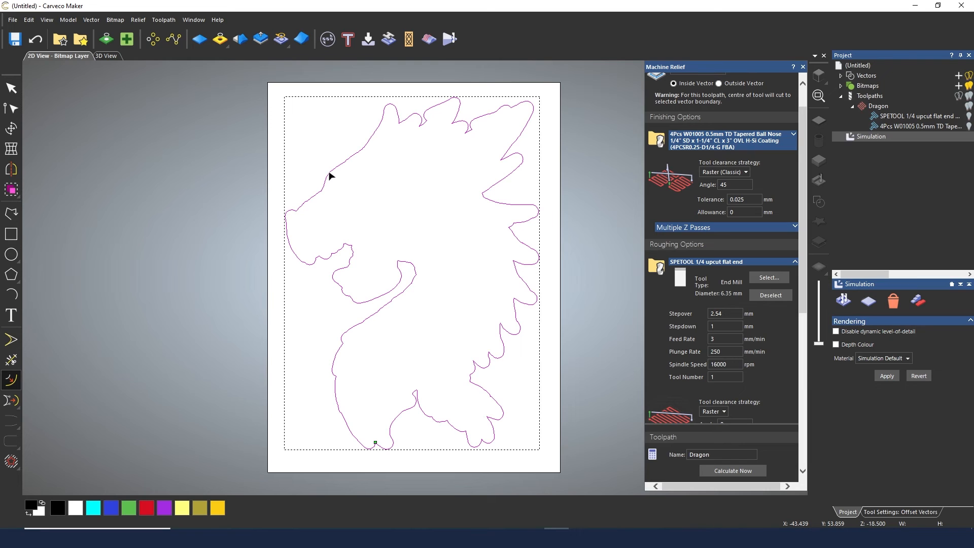
click(868, 97)
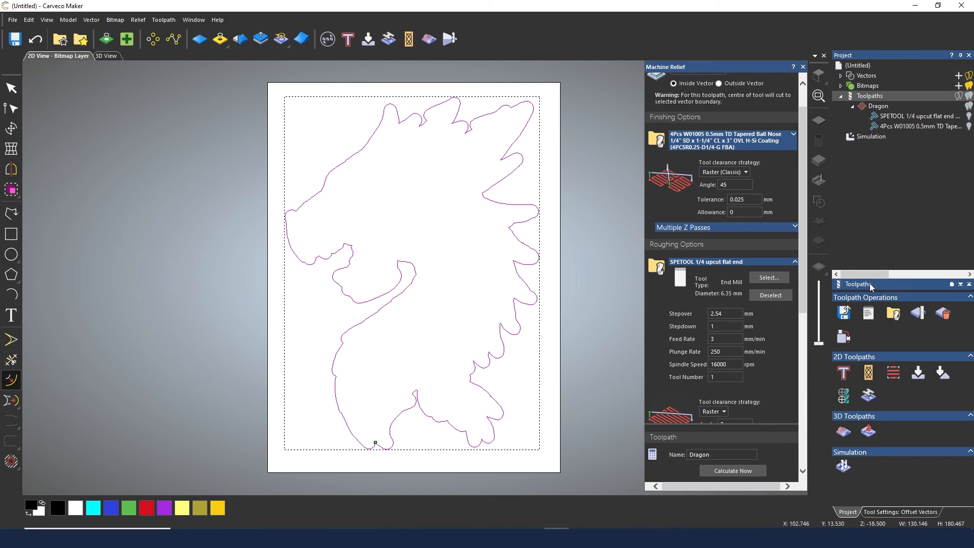
click(844, 374)
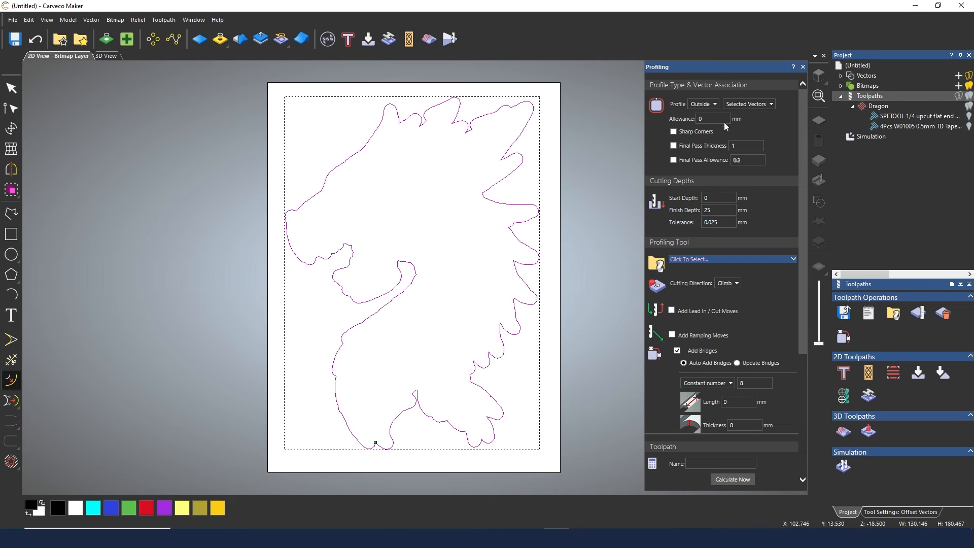
click(703, 104)
click(698, 115)
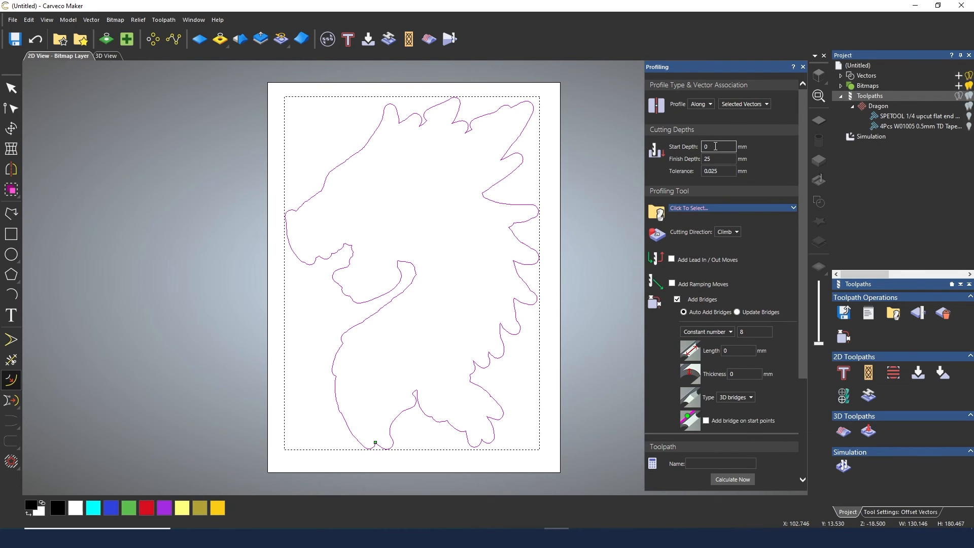
double_click(706, 159)
- Assign the 4Pcs W01005 0.5mm TD Tapered Ball Nose from the 1/4" shank group as the profiling tool
drag(802, 211, 805, 234)
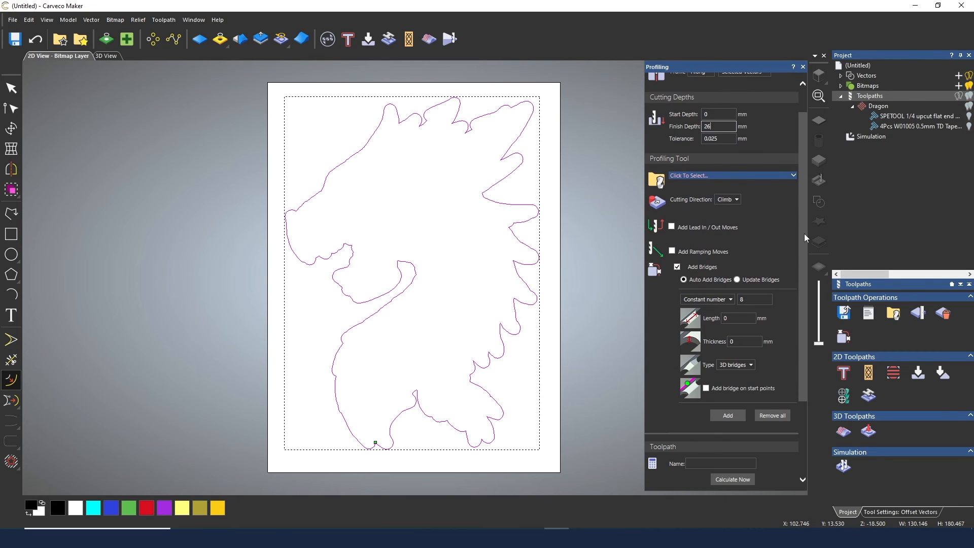
click(737, 175)
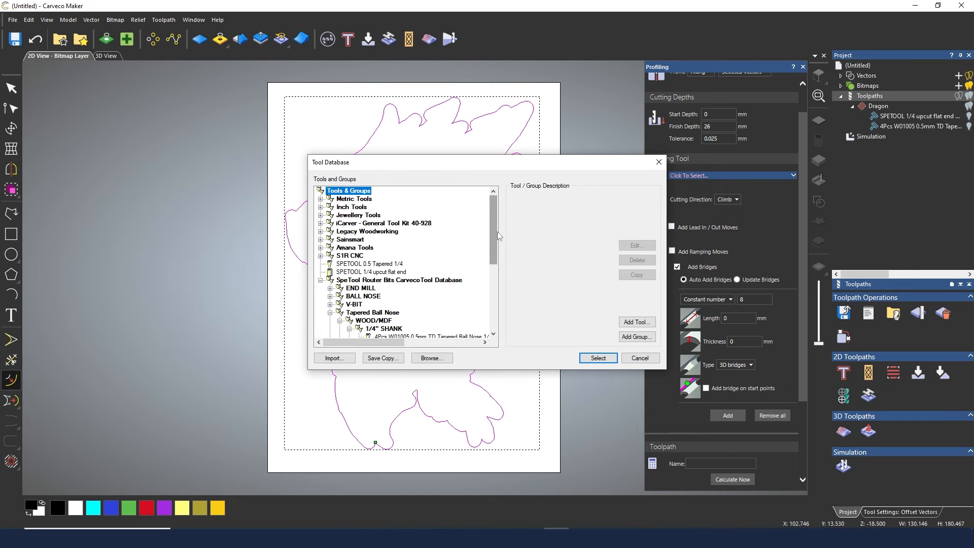
drag(494, 232, 490, 265)
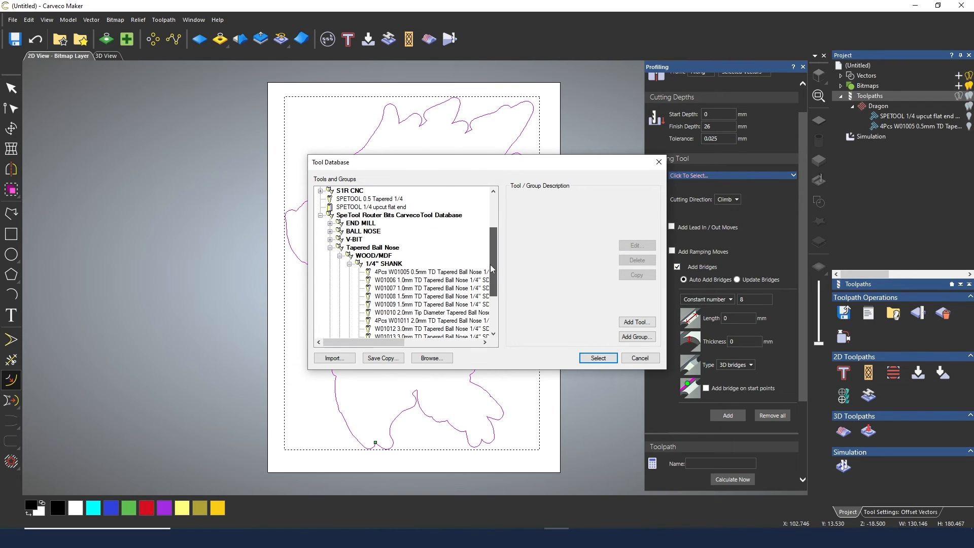
click(419, 272)
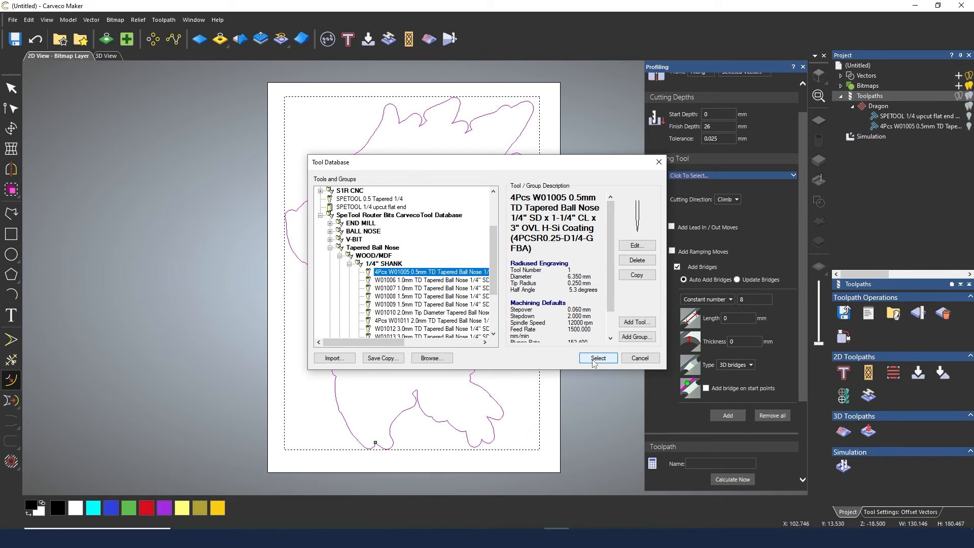
click(597, 358)
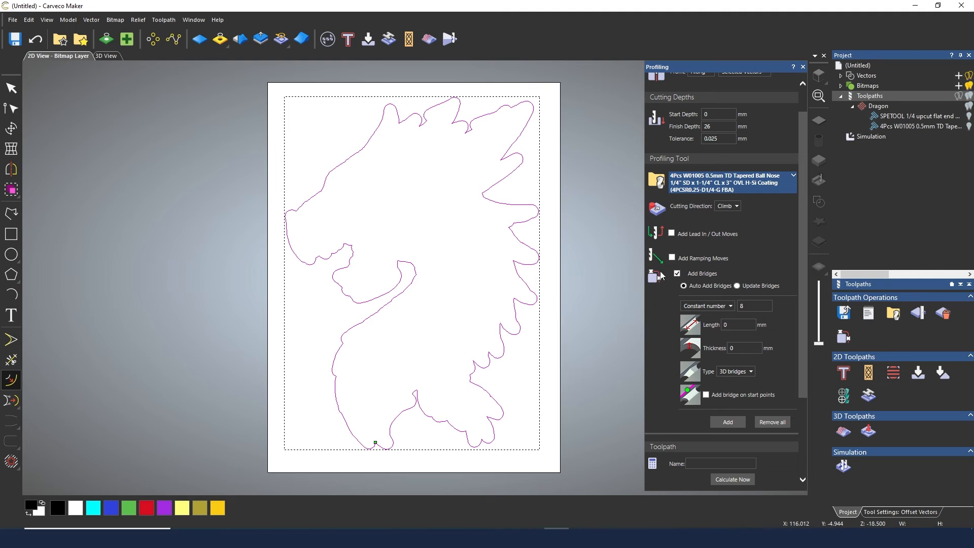
- Add zig-zag ramping moves to the profiling toolpath and turn off its bridges
scroll(805, 221, down, 2)
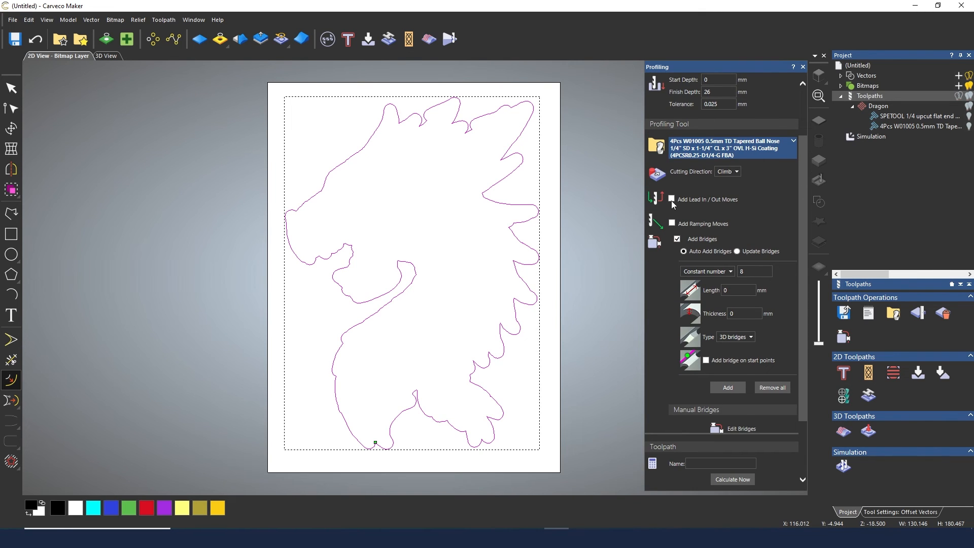
scroll(801, 211, down, 2)
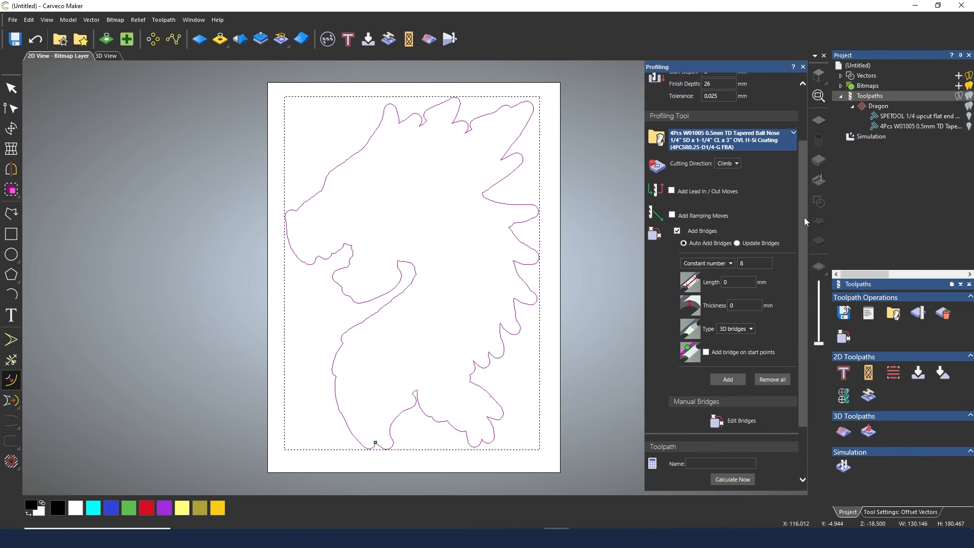
click(672, 195)
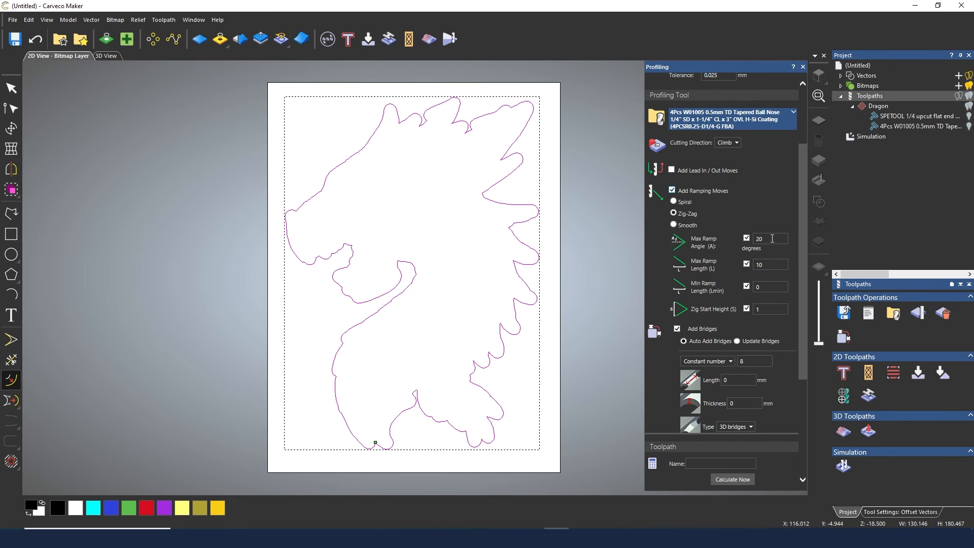
drag(802, 213, 784, 287)
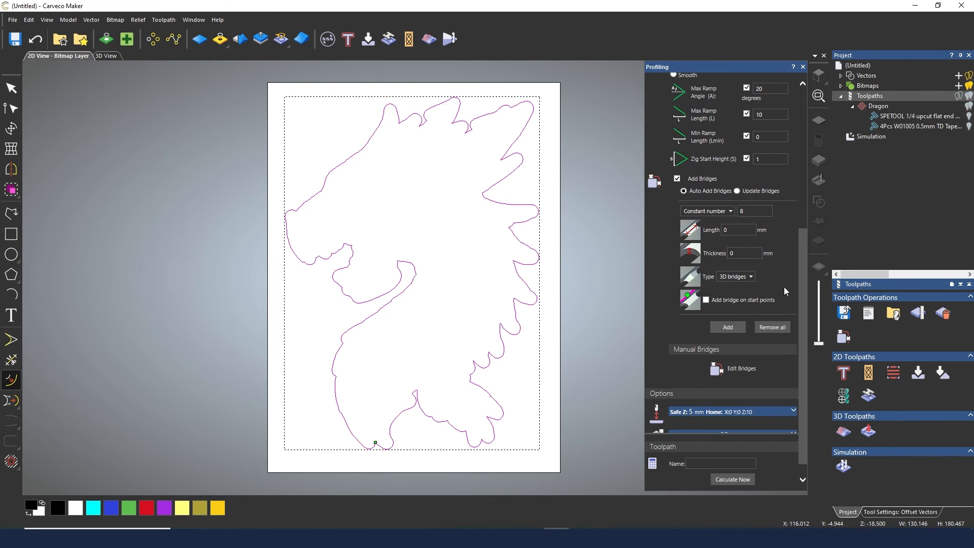
click(678, 179)
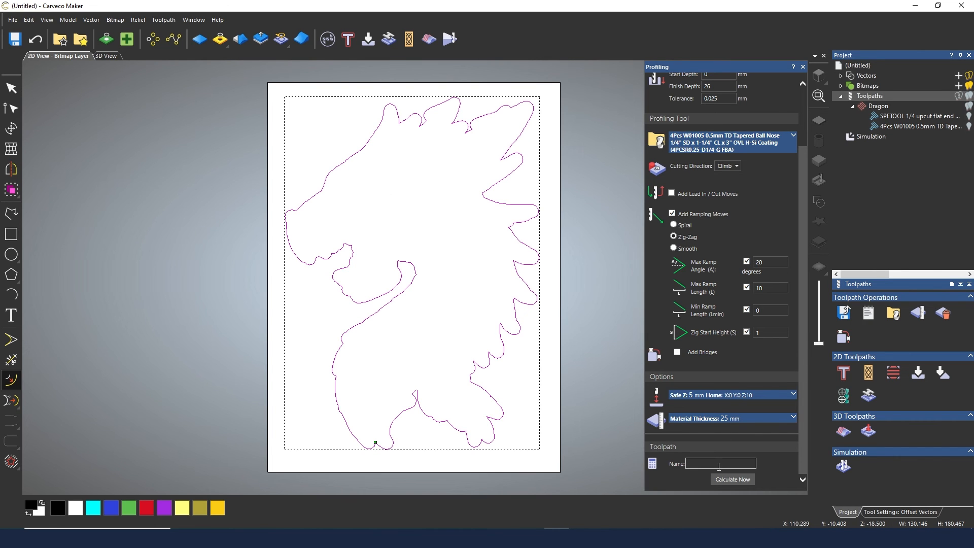
- Calculate the profiling toolpath under the name Profile cut and simulate it on the carved dragon block
text(rofile cut)
click(728, 480)
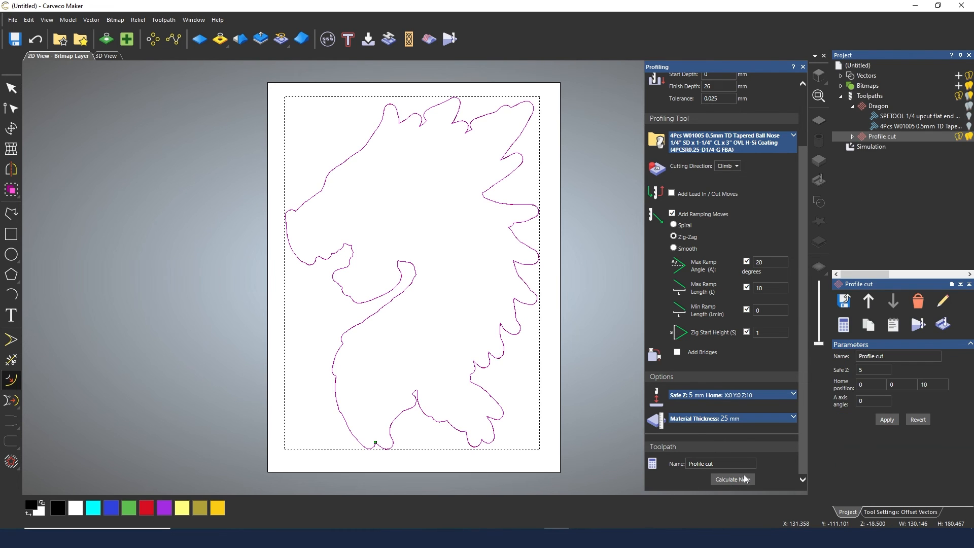
right_click(872, 138)
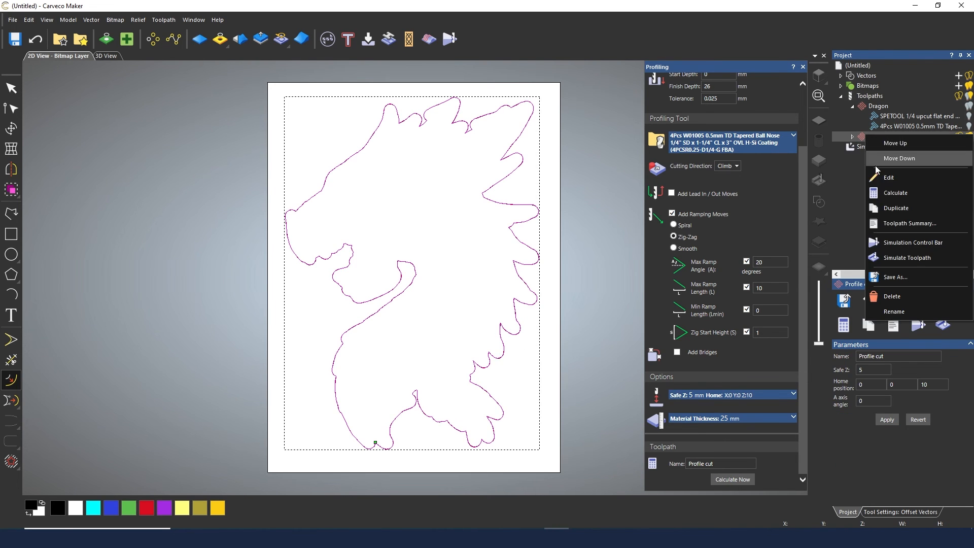
click(896, 260)
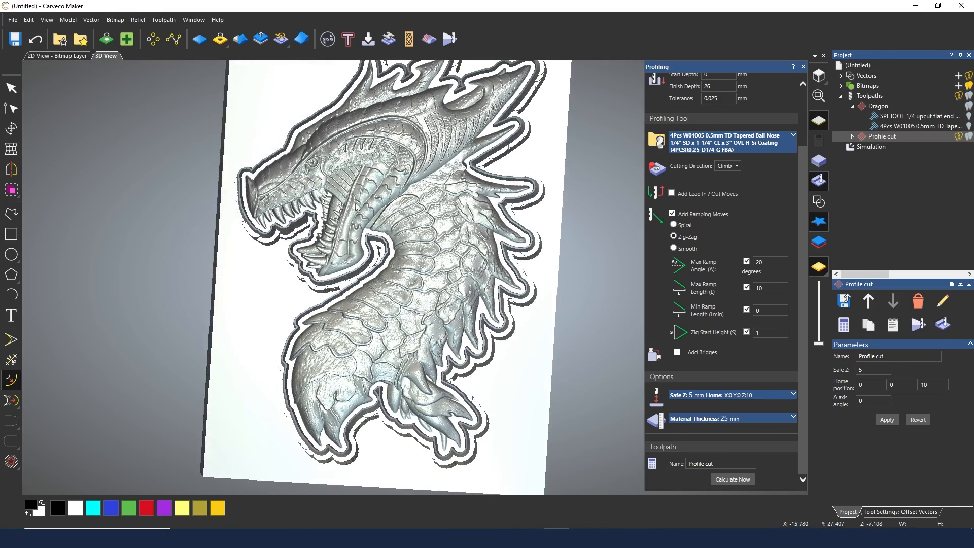
drag(371, 219, 348, 193)
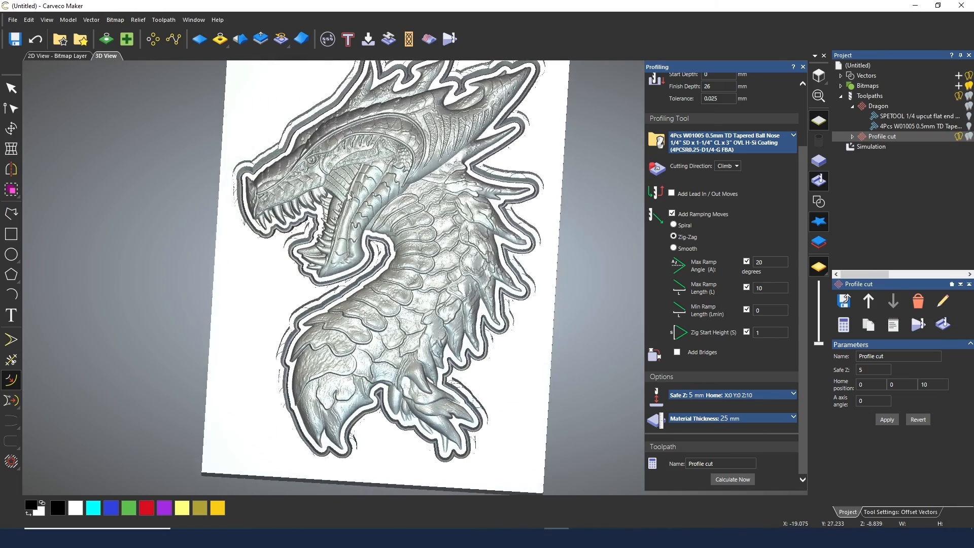
drag(397, 379, 393, 351)
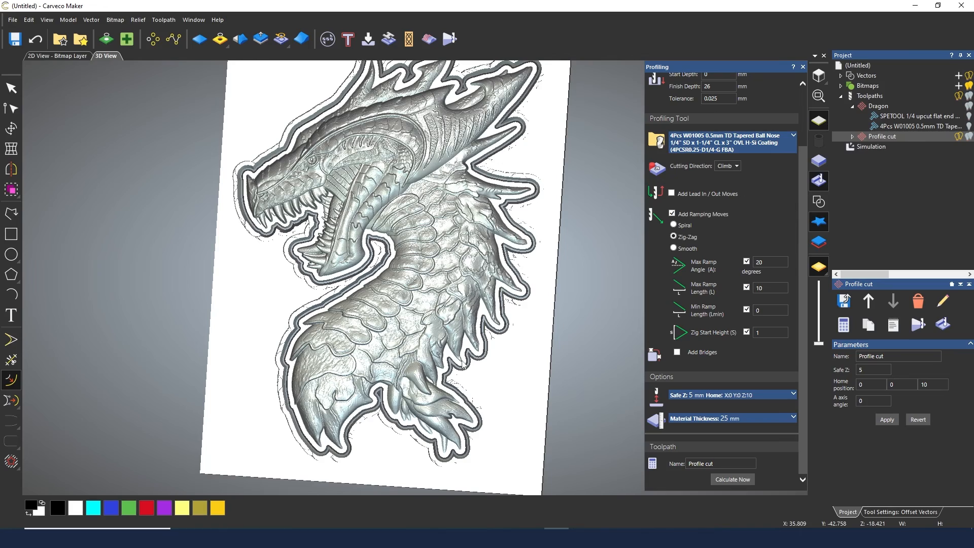
drag(338, 300, 323, 288)
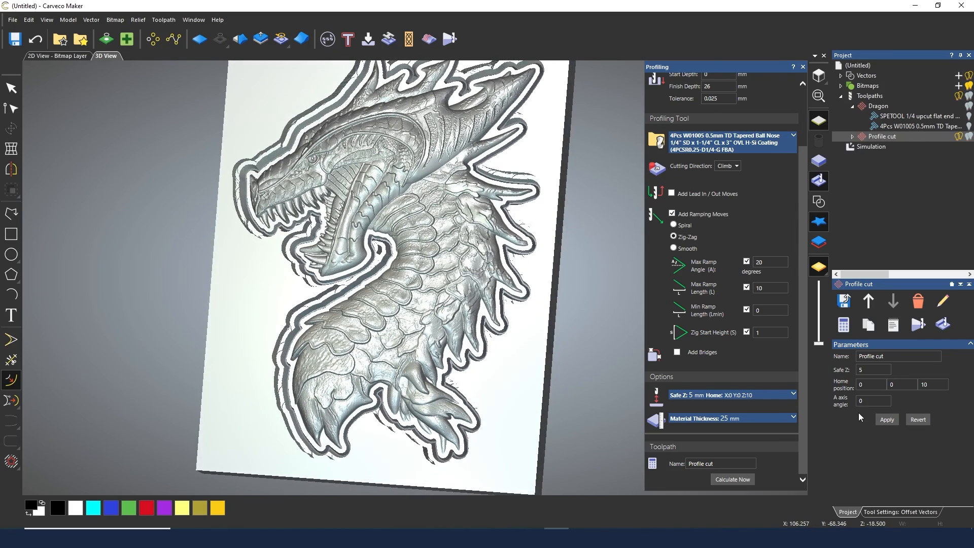
- Apply the Medium Oak (V) material to the simulation rendering
click(863, 147)
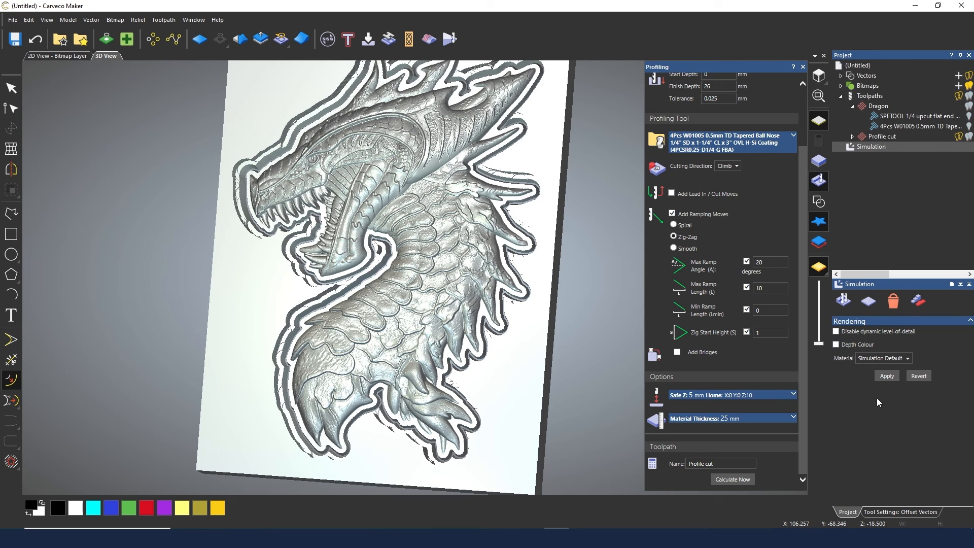
click(880, 358)
drag(911, 398, 916, 450)
click(883, 466)
click(893, 377)
- Inspect the oak-rendered dragon carving and its profile cut, both up close and as a whole, from several angles
mouse_move(421, 236)
mouse_down()
mouse_move(415, 213)
mouse_move(411, 244)
mouse_up()
scroll(411, 244, down, 2)
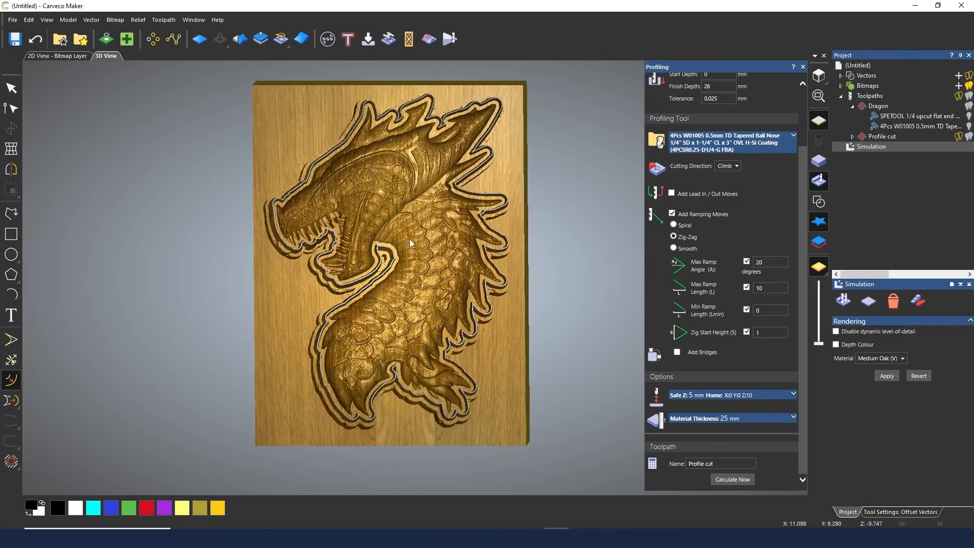
scroll(401, 302, up, 3)
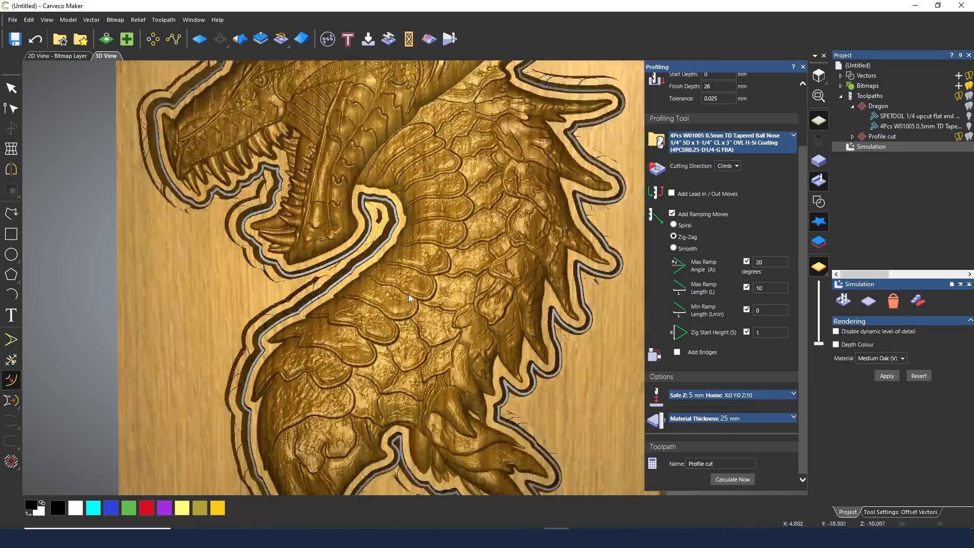
drag(409, 298, 425, 265)
scroll(425, 264, down, 2)
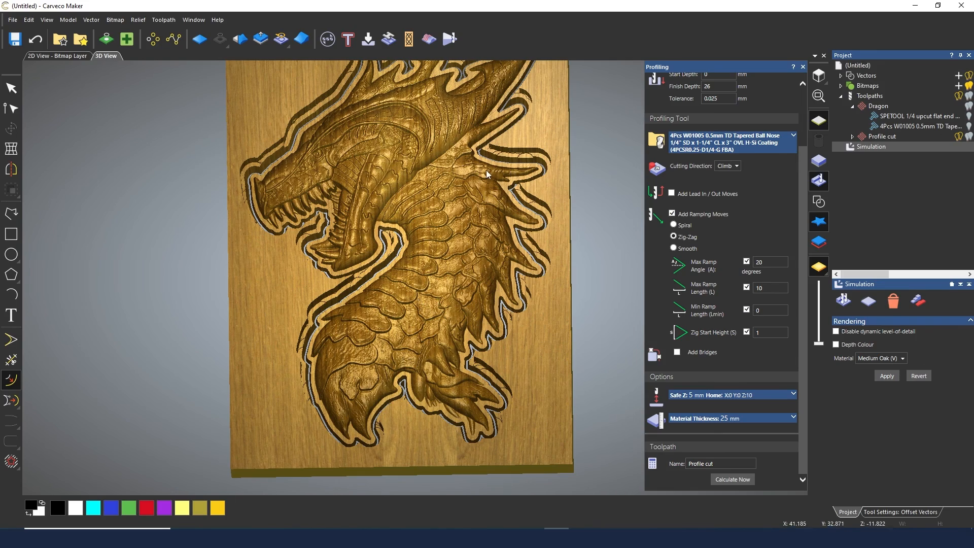
drag(449, 208, 424, 255)
drag(394, 351, 419, 214)
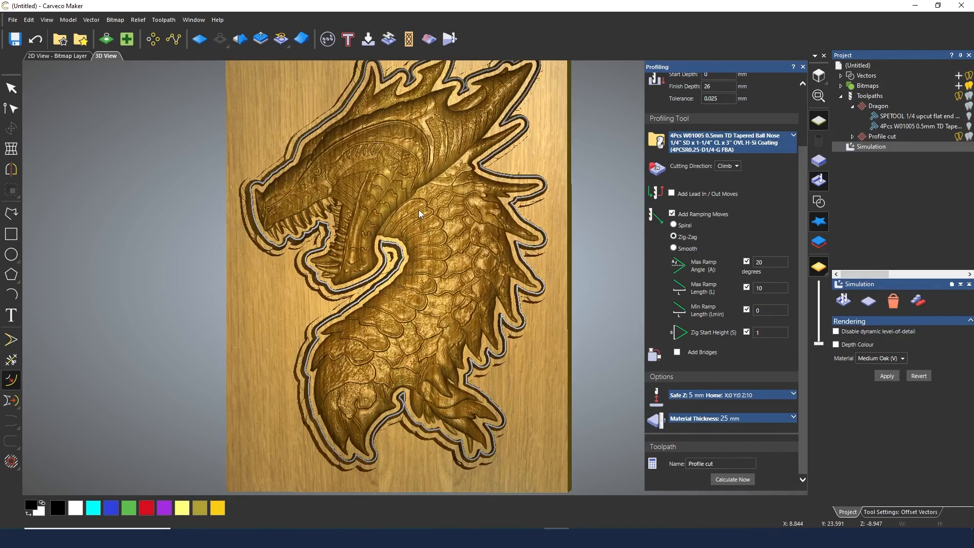